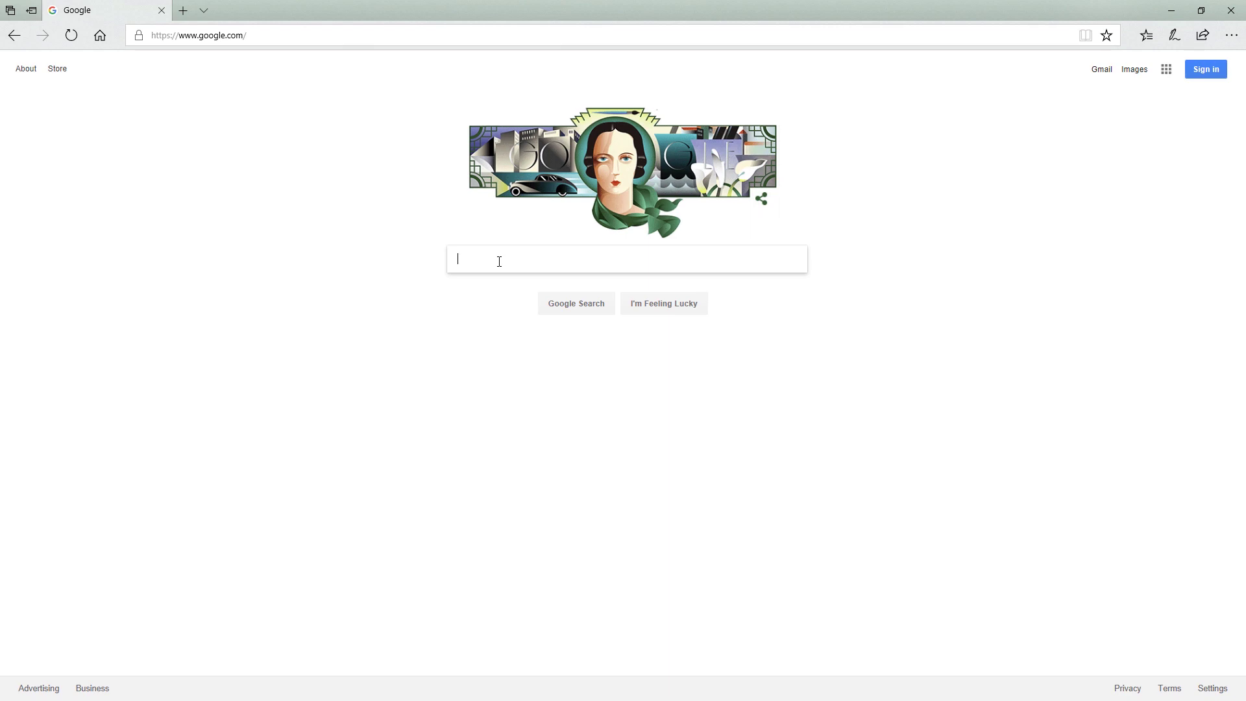
- Search Google for 'packet tracer'
type("packet trac")
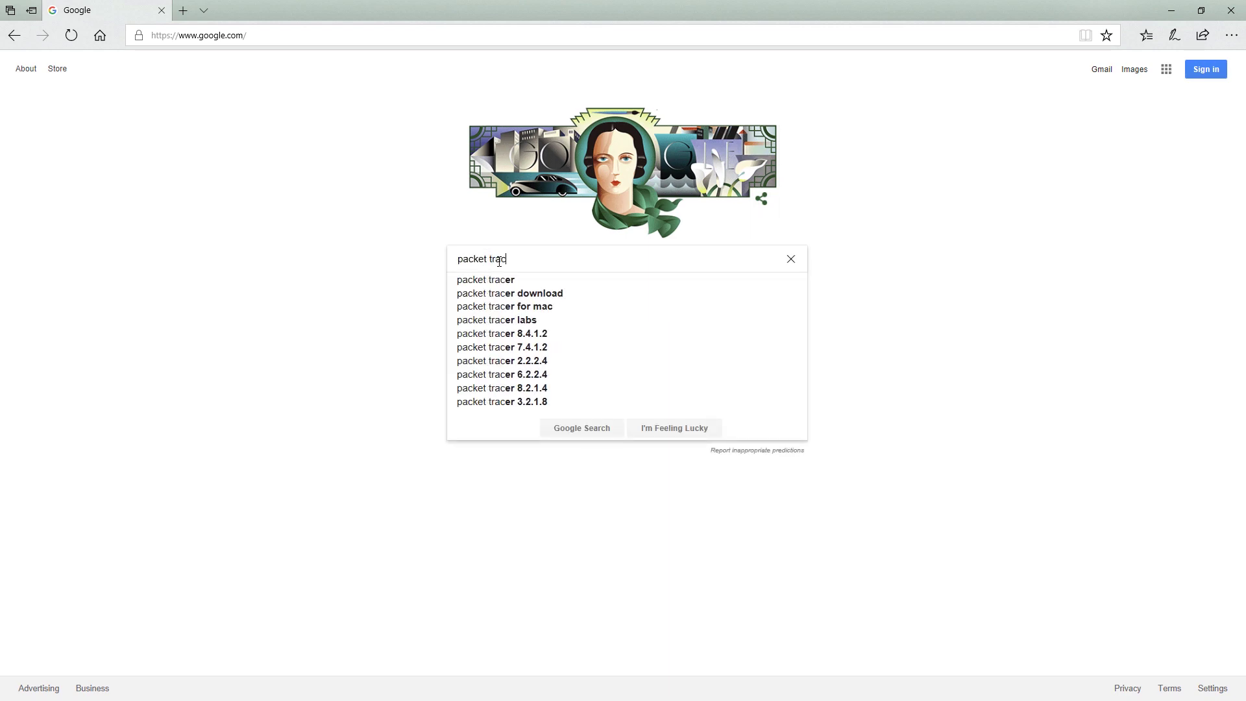
type("er")
key("Return")
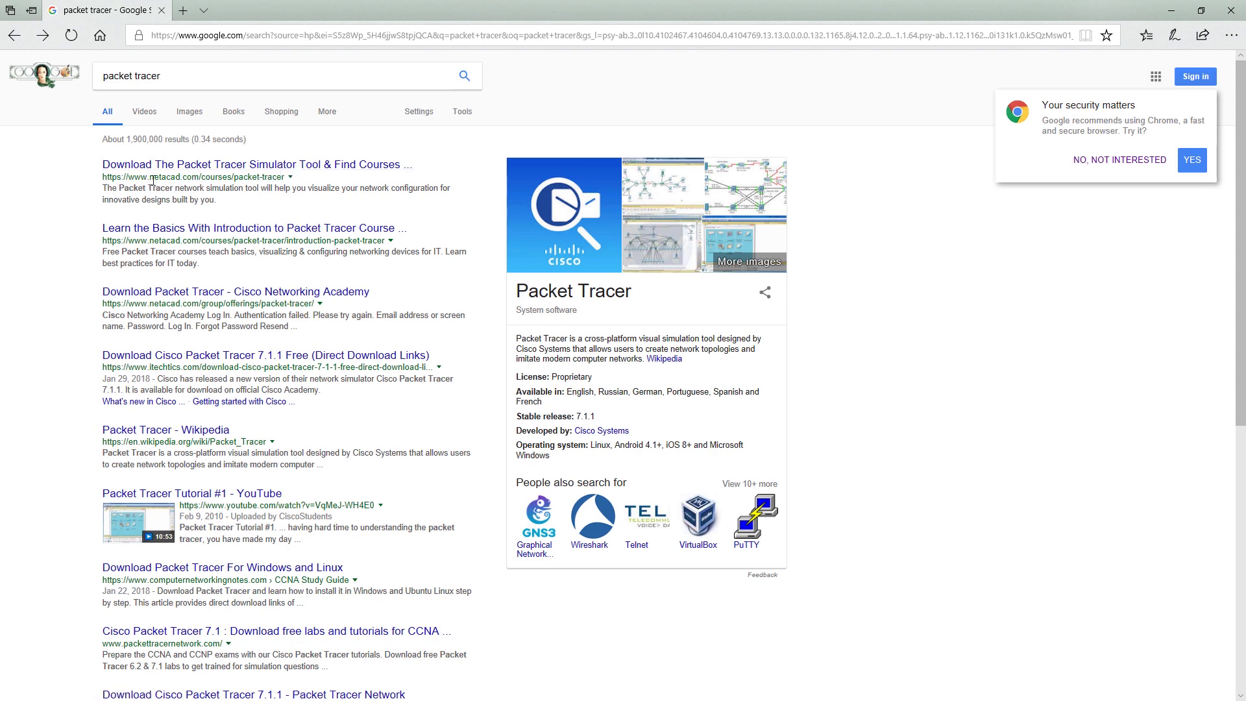
- Open the netacad.com Packet Tracer result and go to the Introduction to Packet Tracer course
left_click(148, 165)
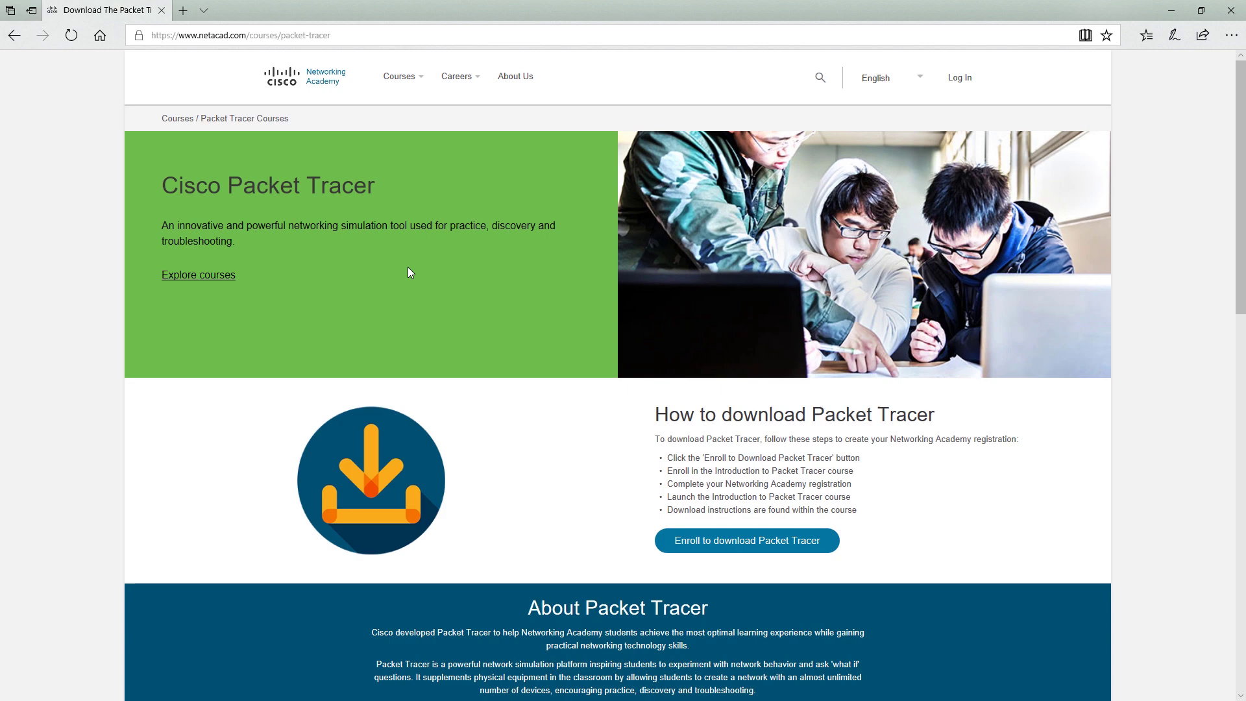
scroll(501, 282, "down", 3)
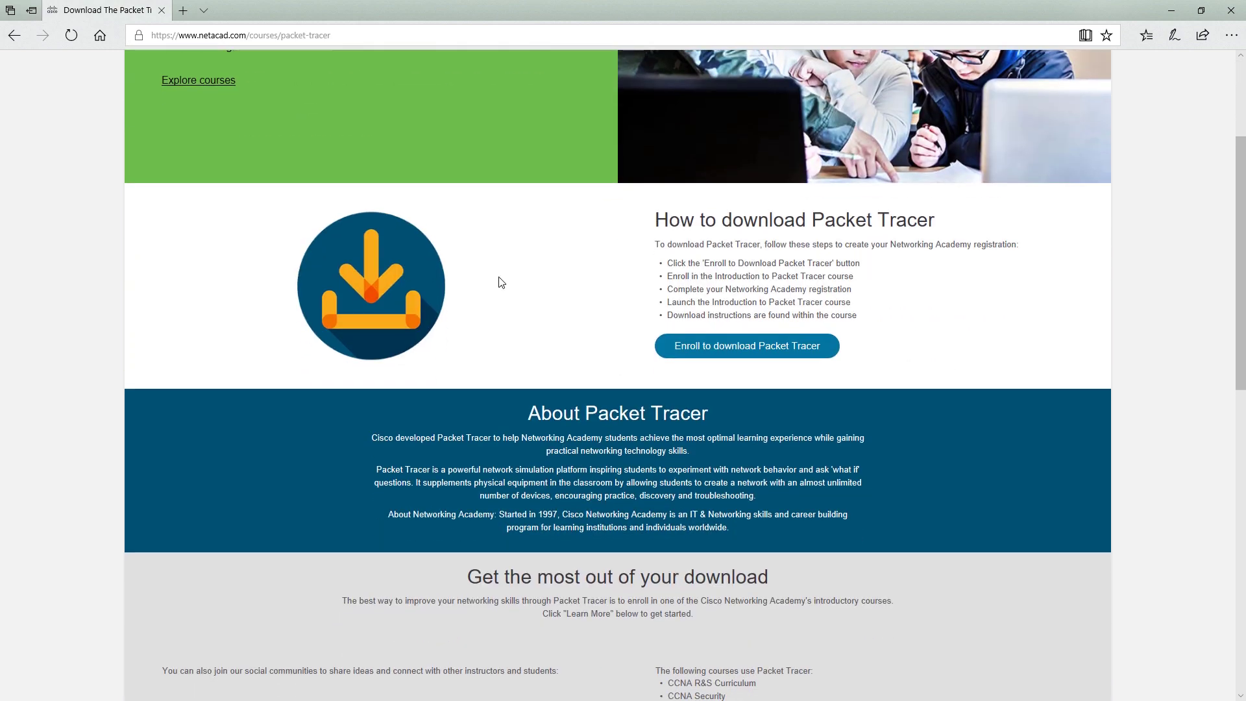
left_click(785, 349)
- Scroll through the course page, highlighting its cost details
scroll(324, 312, "down", 2)
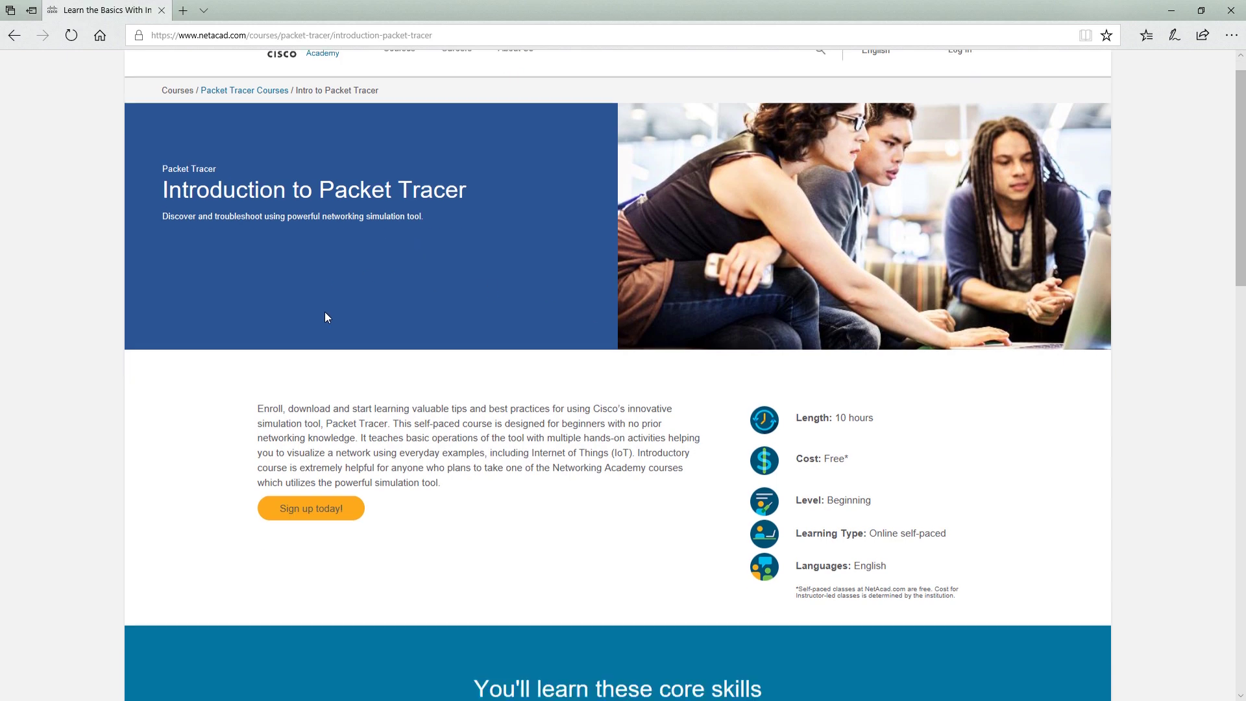
left_click_drag(804, 390, 849, 390)
left_click(879, 390)
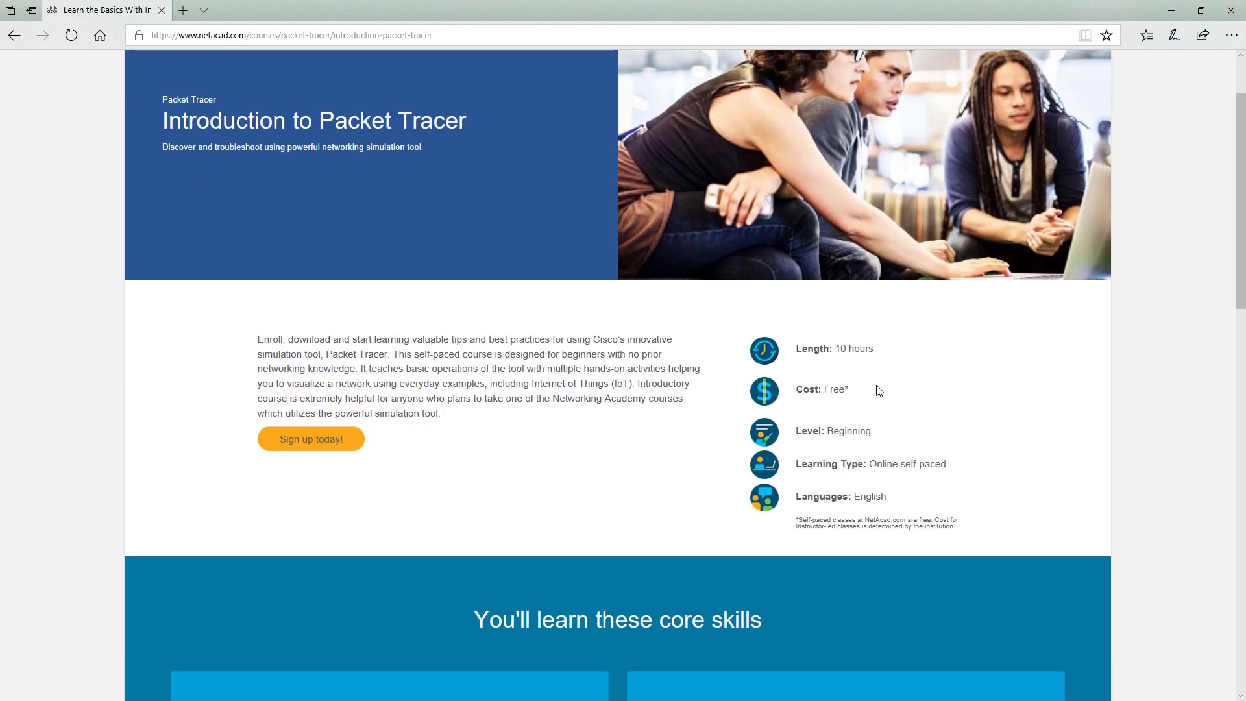
scroll(445, 392, "down", 12)
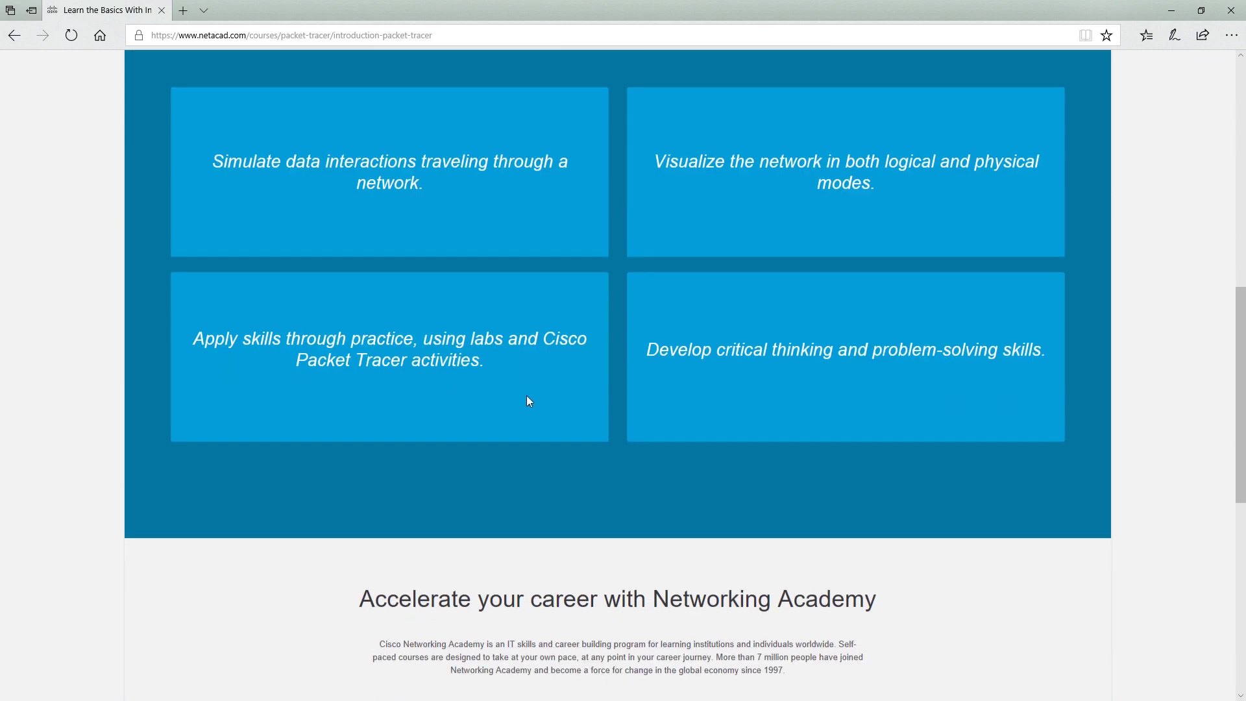
scroll(578, 403, "up", 3)
scroll(584, 405, "down", 5)
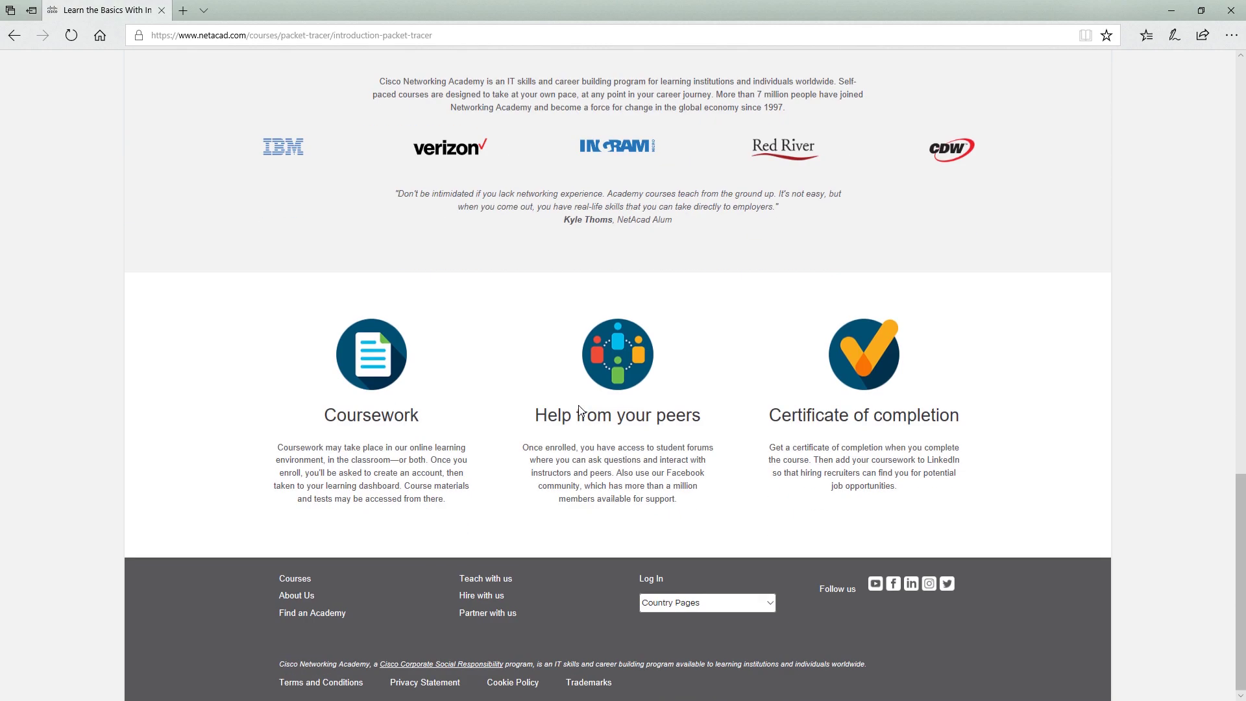
scroll(555, 407, "up", 14)
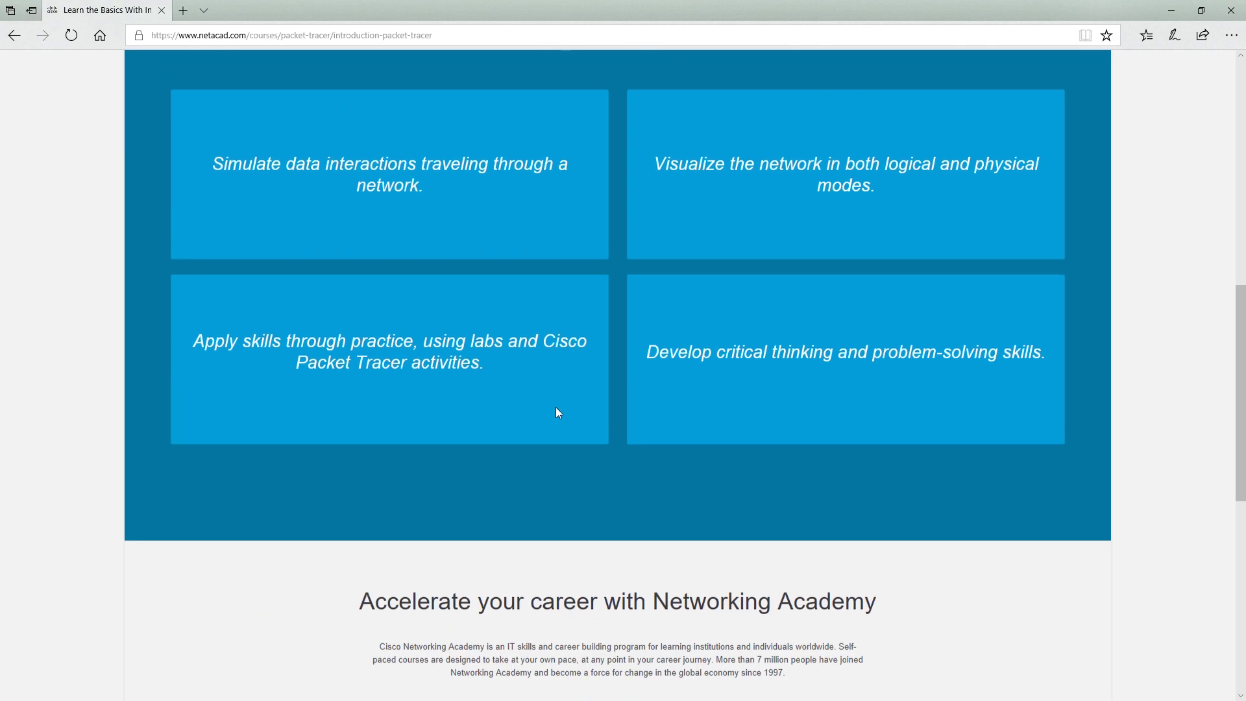
scroll(525, 395, "up", 3)
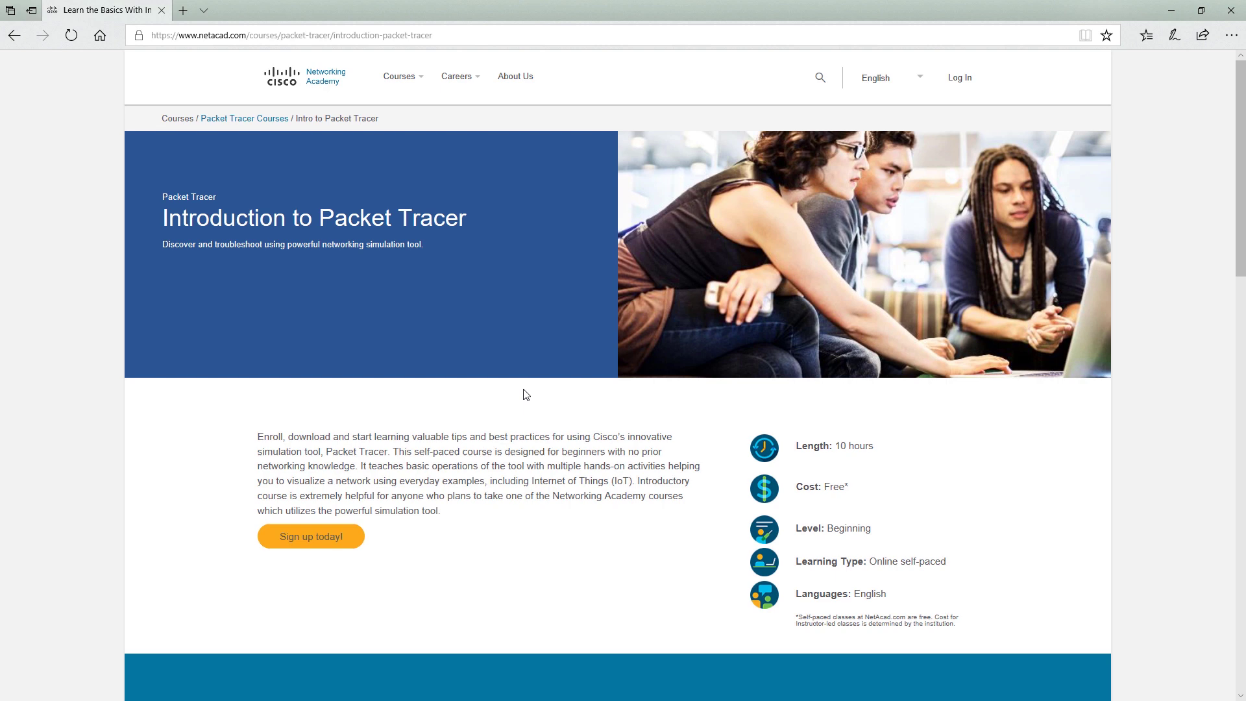
mouse_move(314, 538)
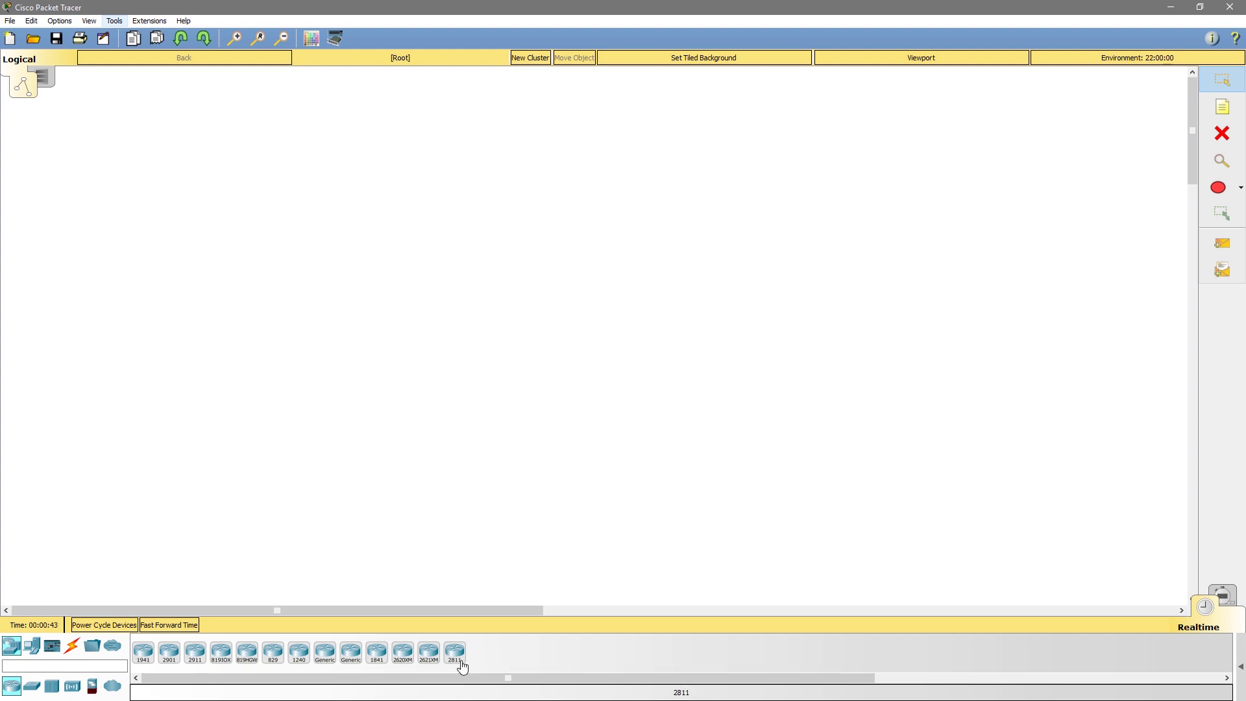
- Place a generic router near the canvas centre and a generic switch below it
left_click(325, 659)
left_click(360, 590)
left_click(532, 254)
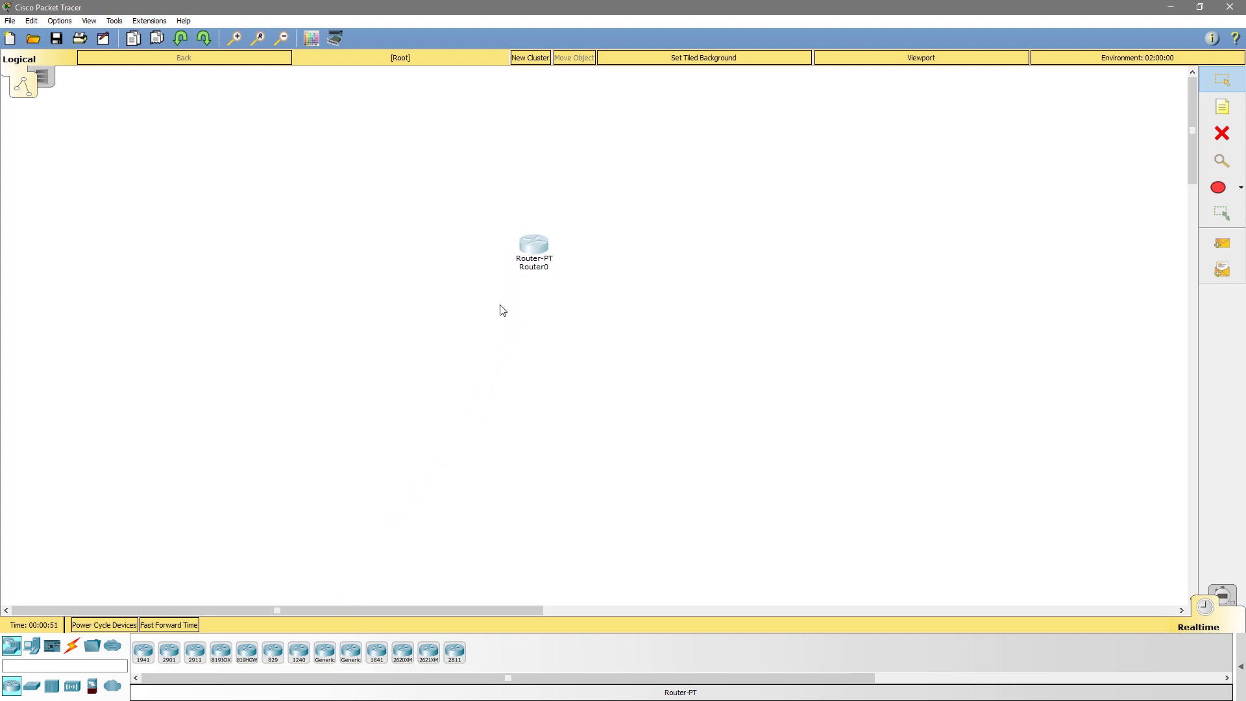
mouse_move(539, 254)
left_click(32, 686)
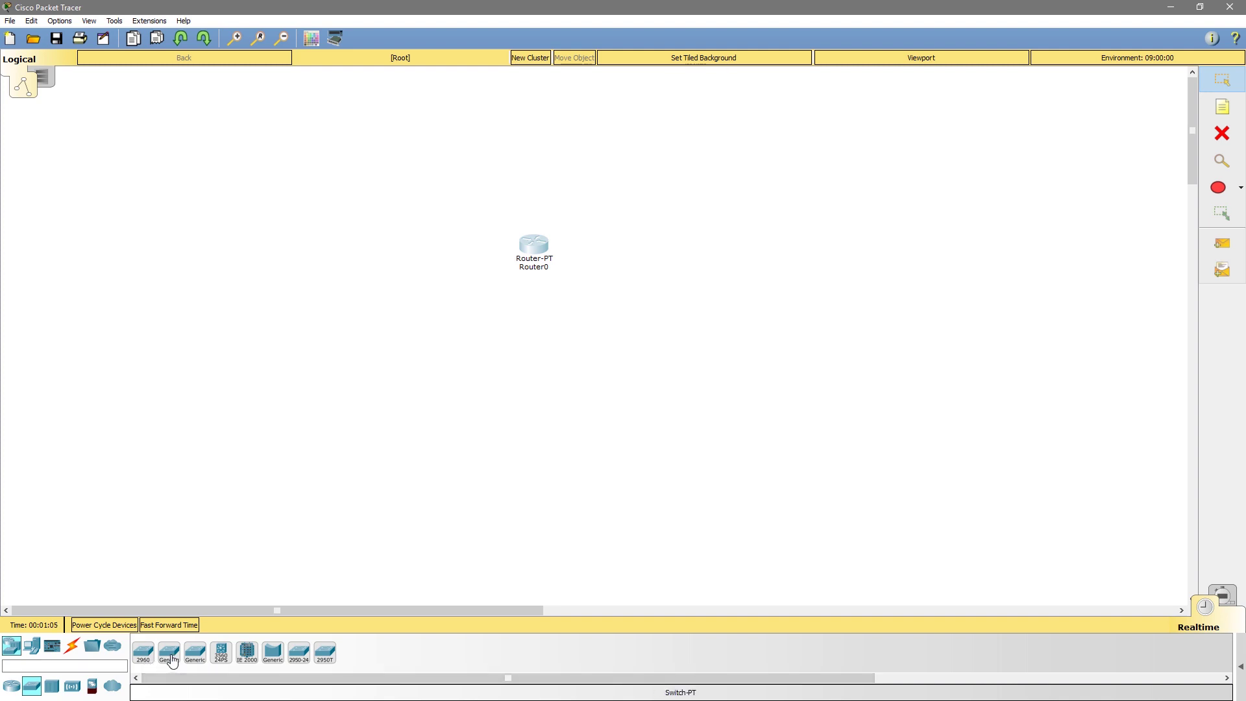
left_click_drag(172, 661, 542, 342)
- Add a laptop and a PC below the switch, then open Laptop0's settings
left_click(30, 652)
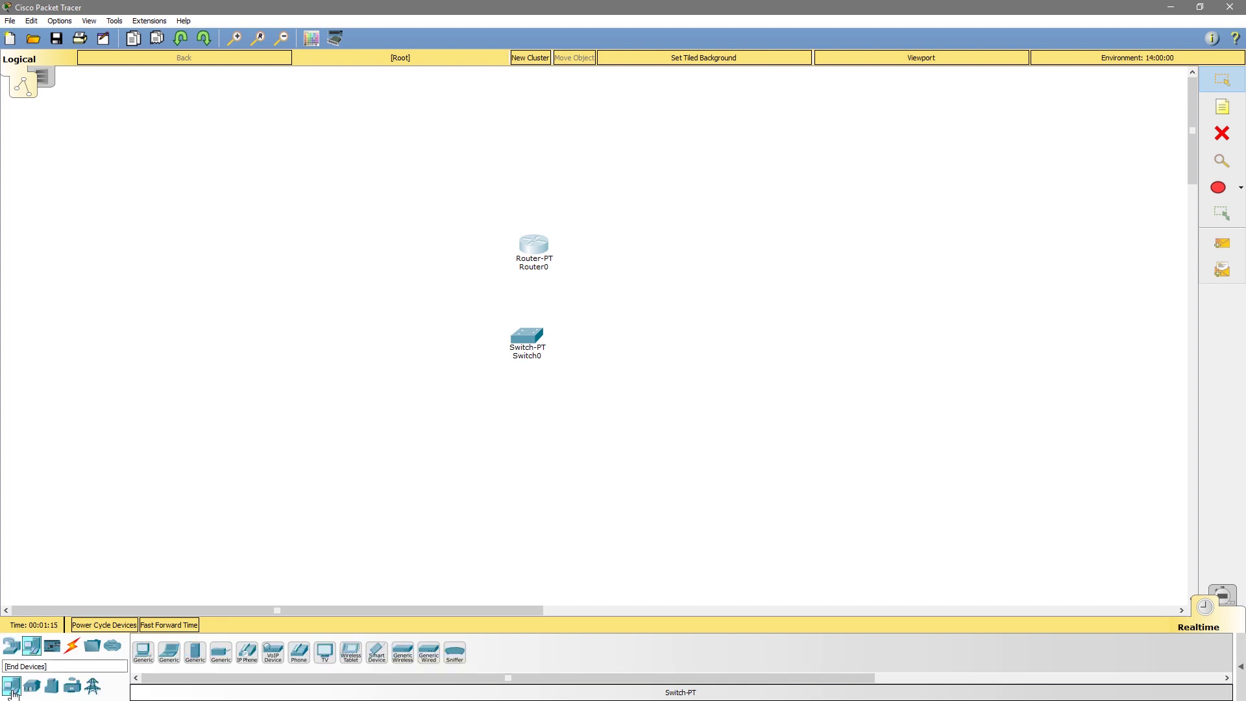
left_click(171, 656)
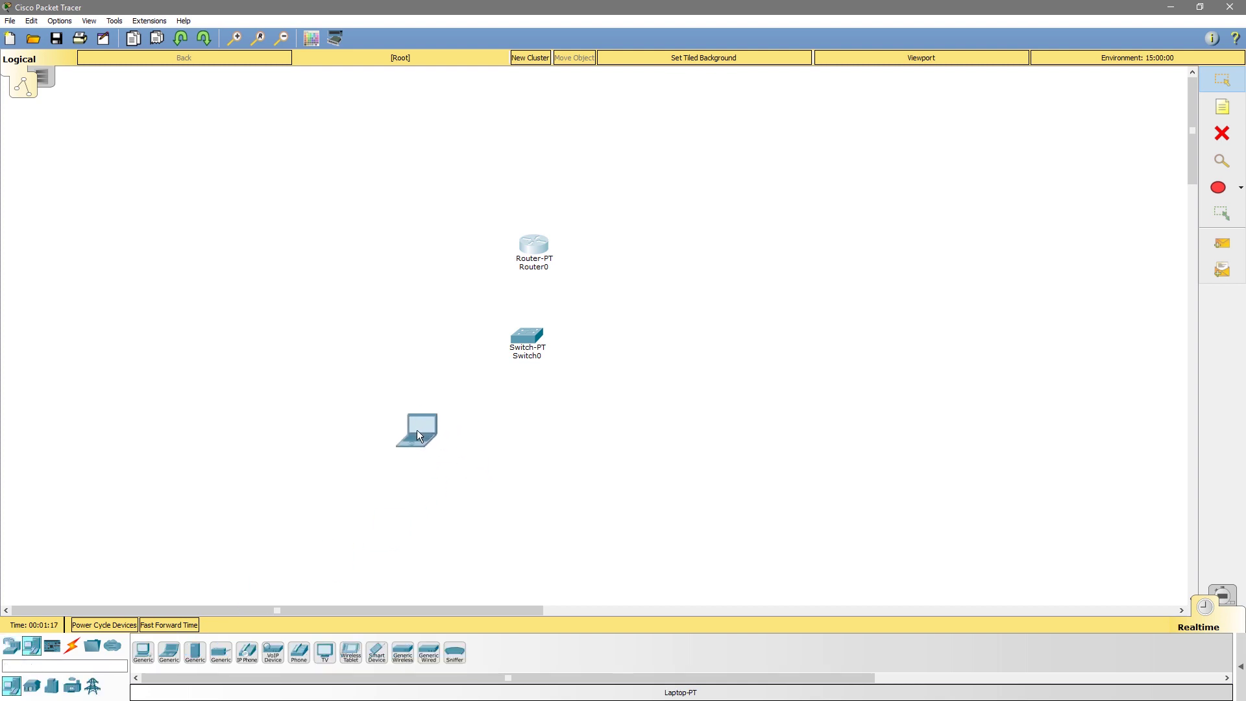
left_click(415, 430)
left_click(144, 652)
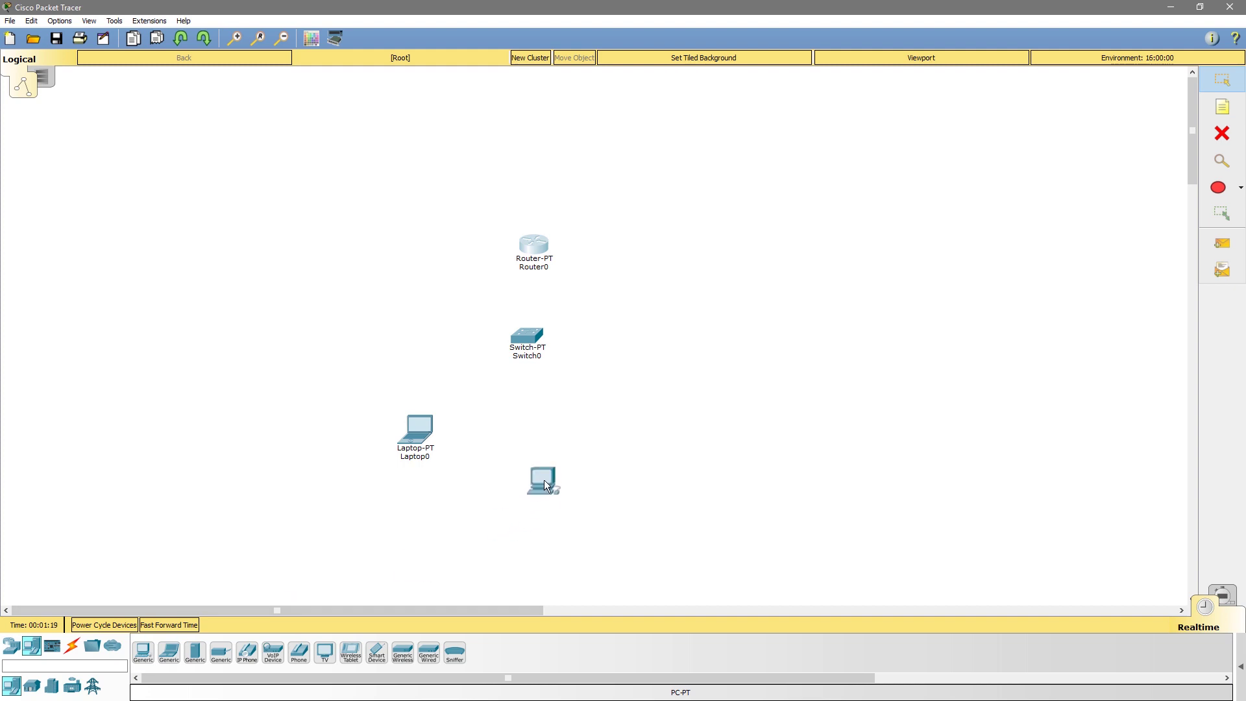
left_click(569, 433)
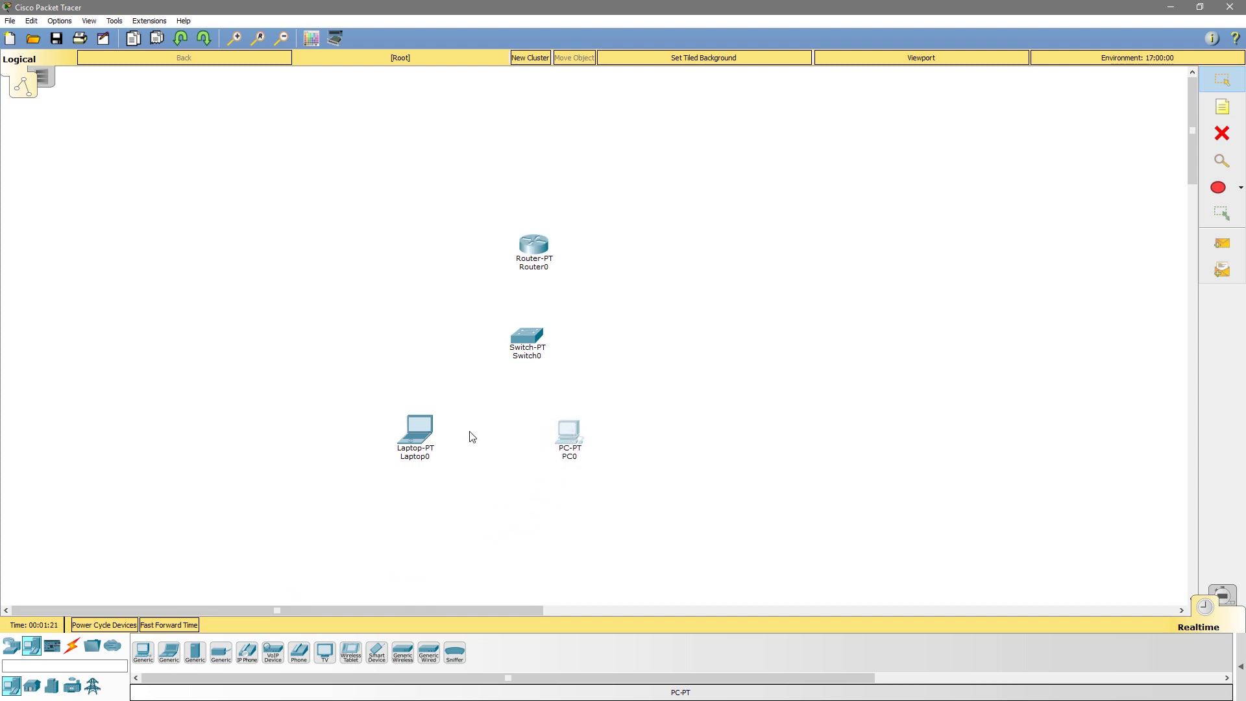
left_click_drag(420, 437, 432, 438)
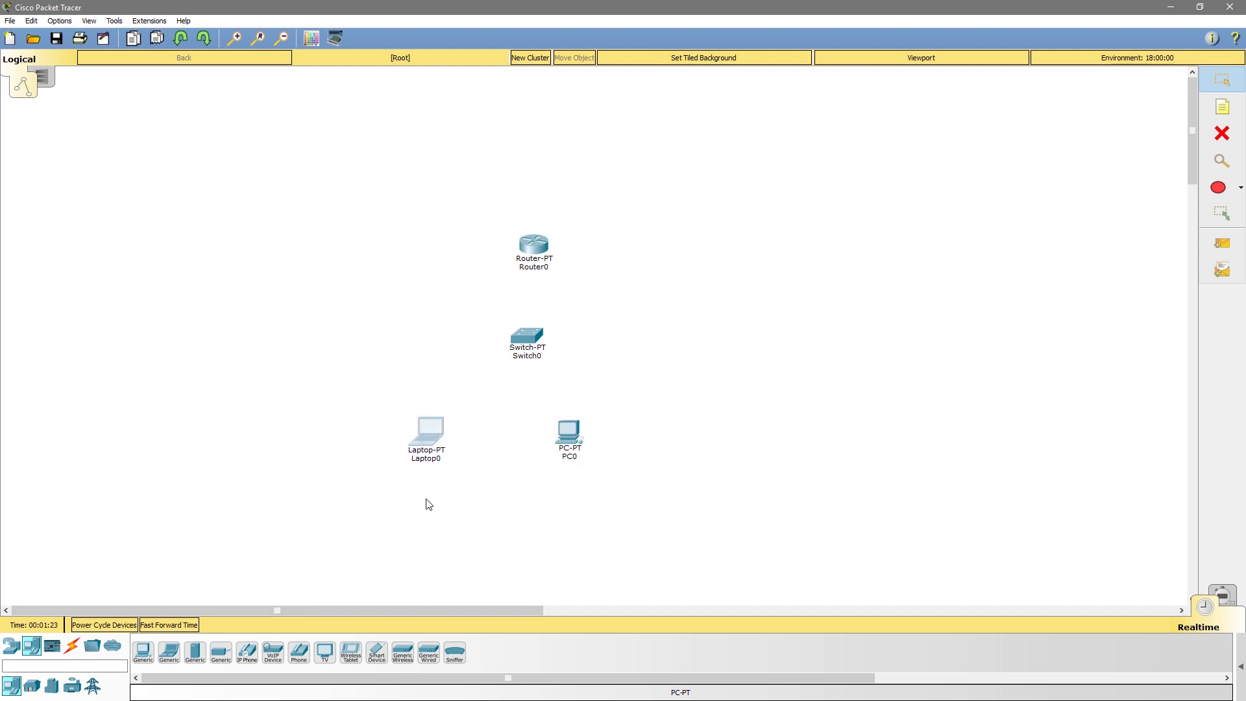
left_click(429, 439)
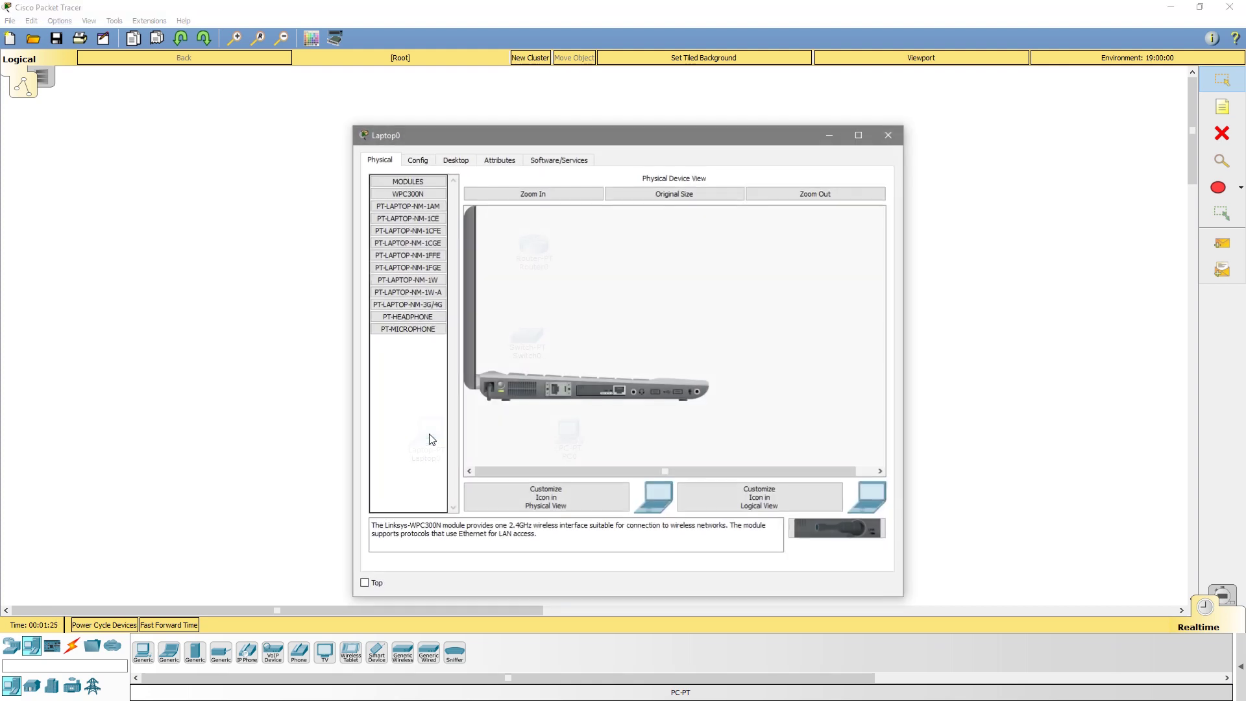
- Review Laptop0's Config settings, including its gateway and DNS server
left_click(423, 162)
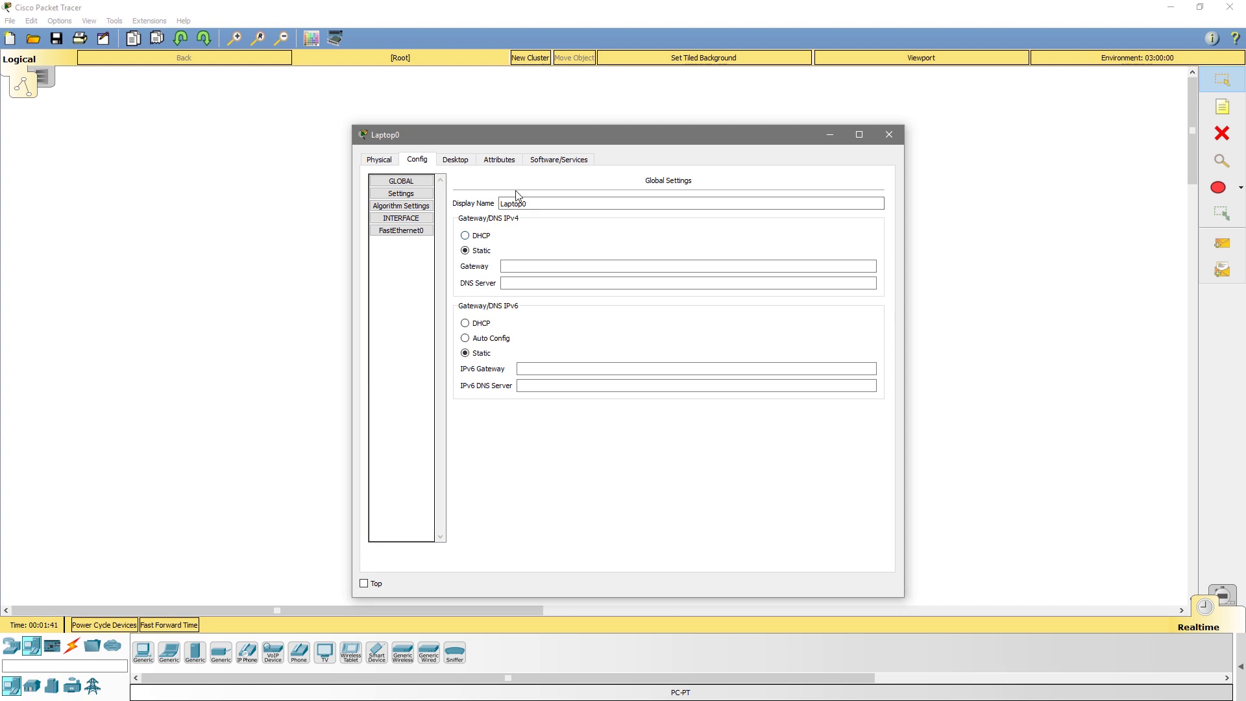
left_click(509, 266)
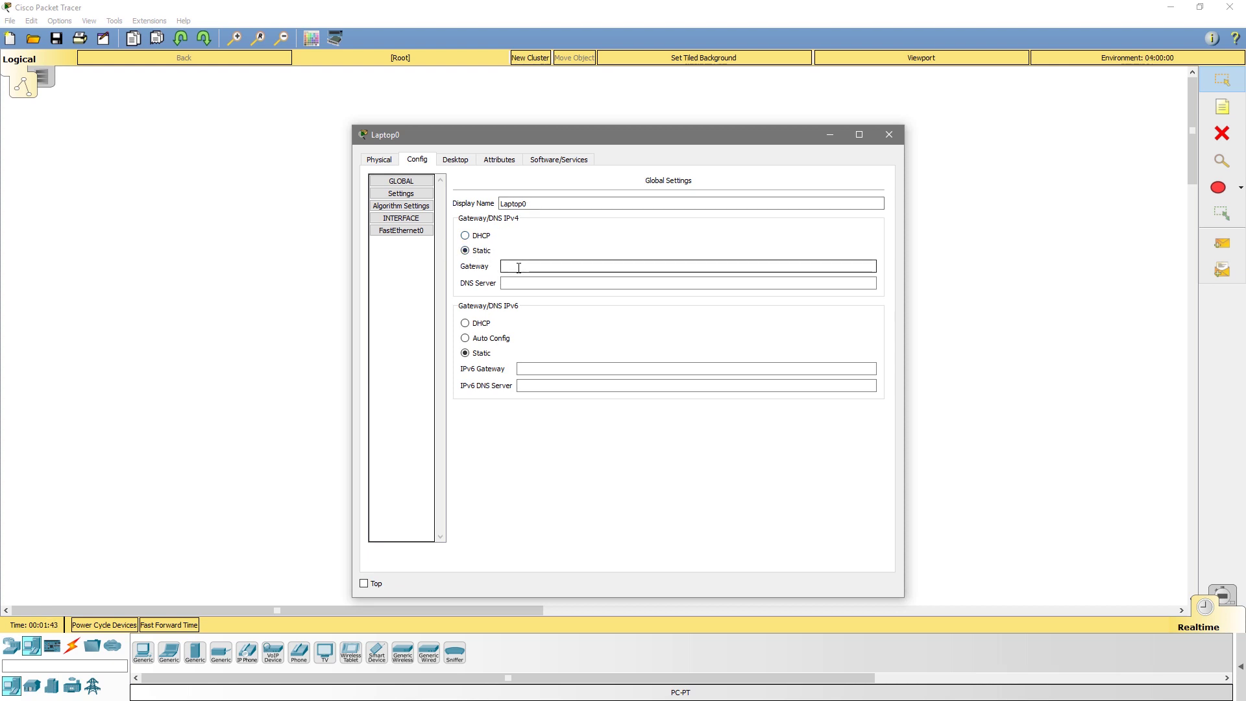
left_click(520, 284)
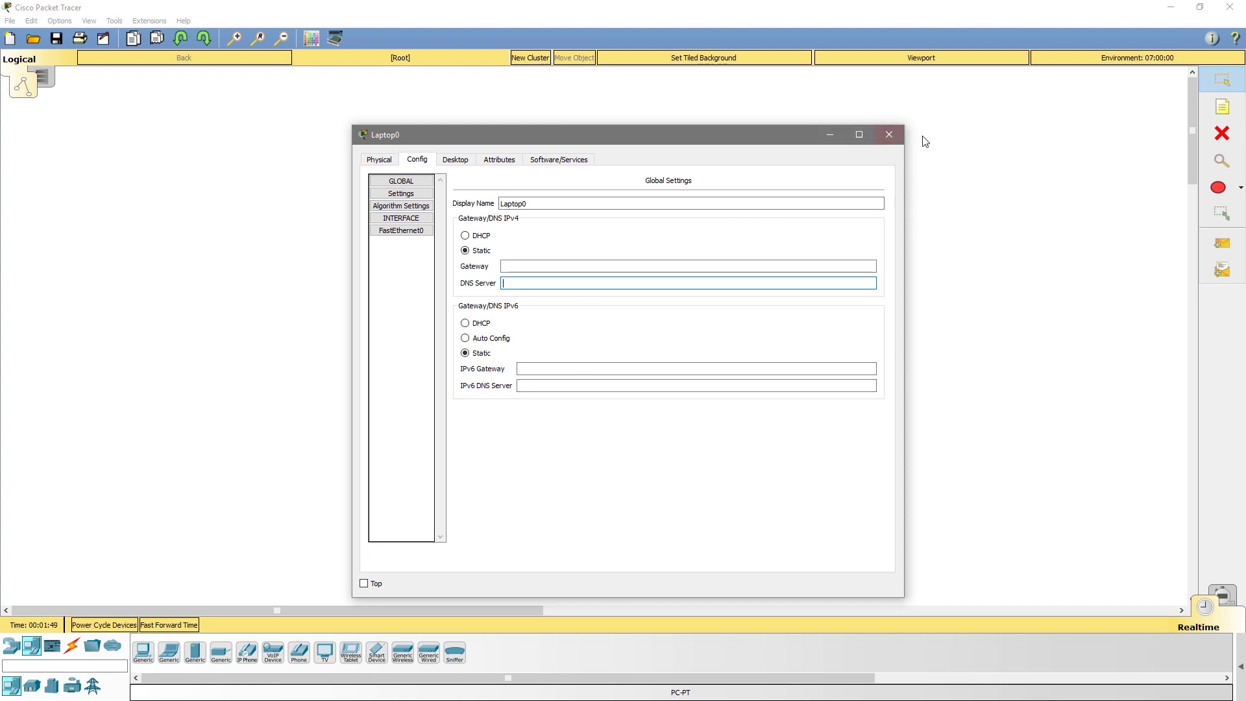
- Run ipconfig in Laptop0's Command Prompt, showing address 0.0.0.0, then close it
left_click(444, 160)
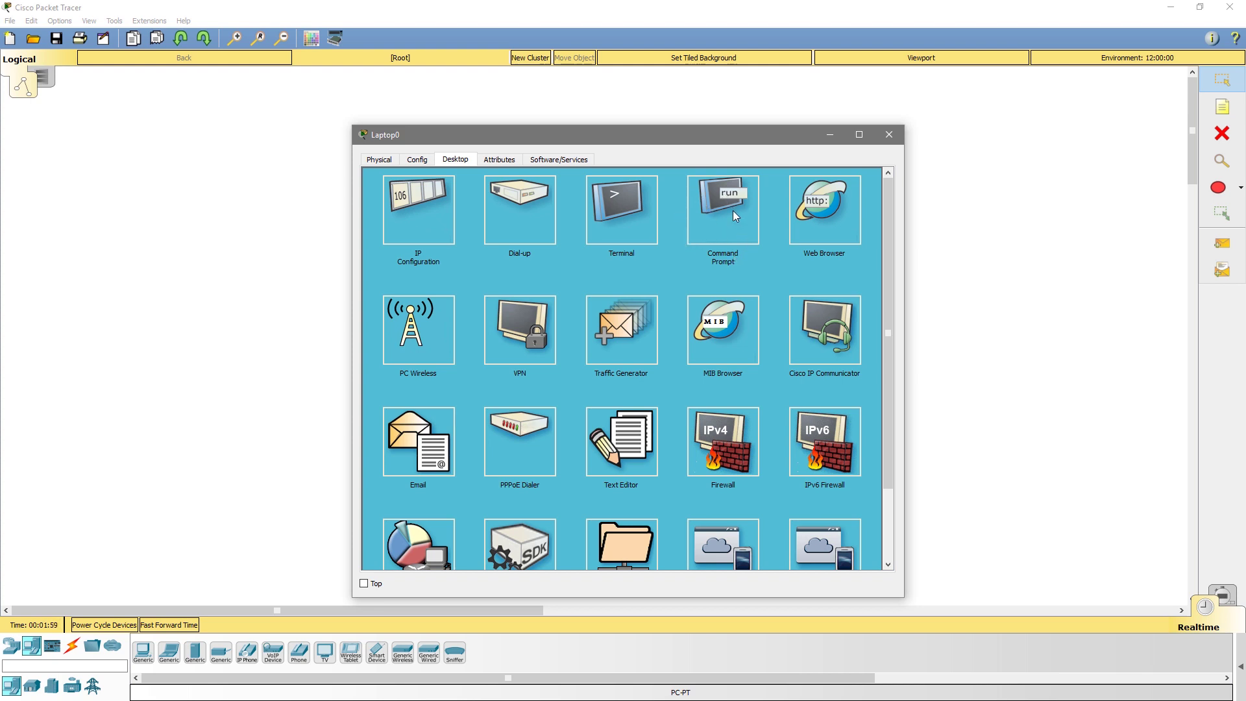
left_click(752, 224)
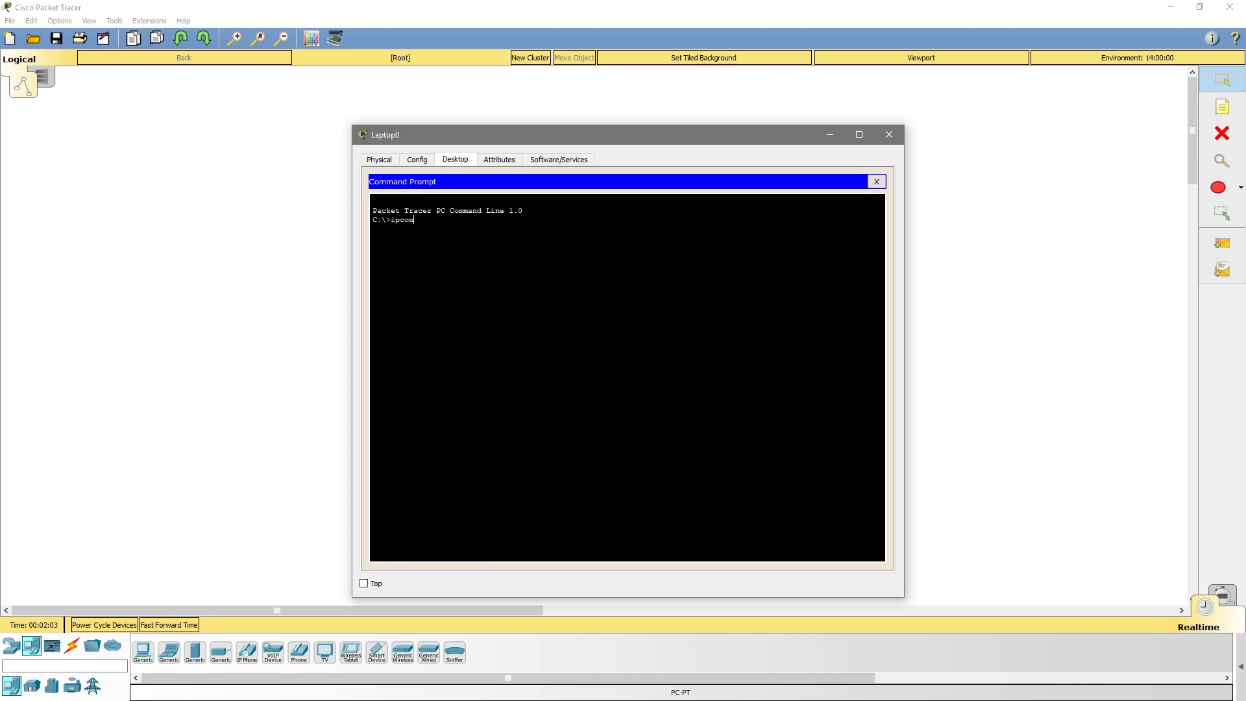
key("Return")
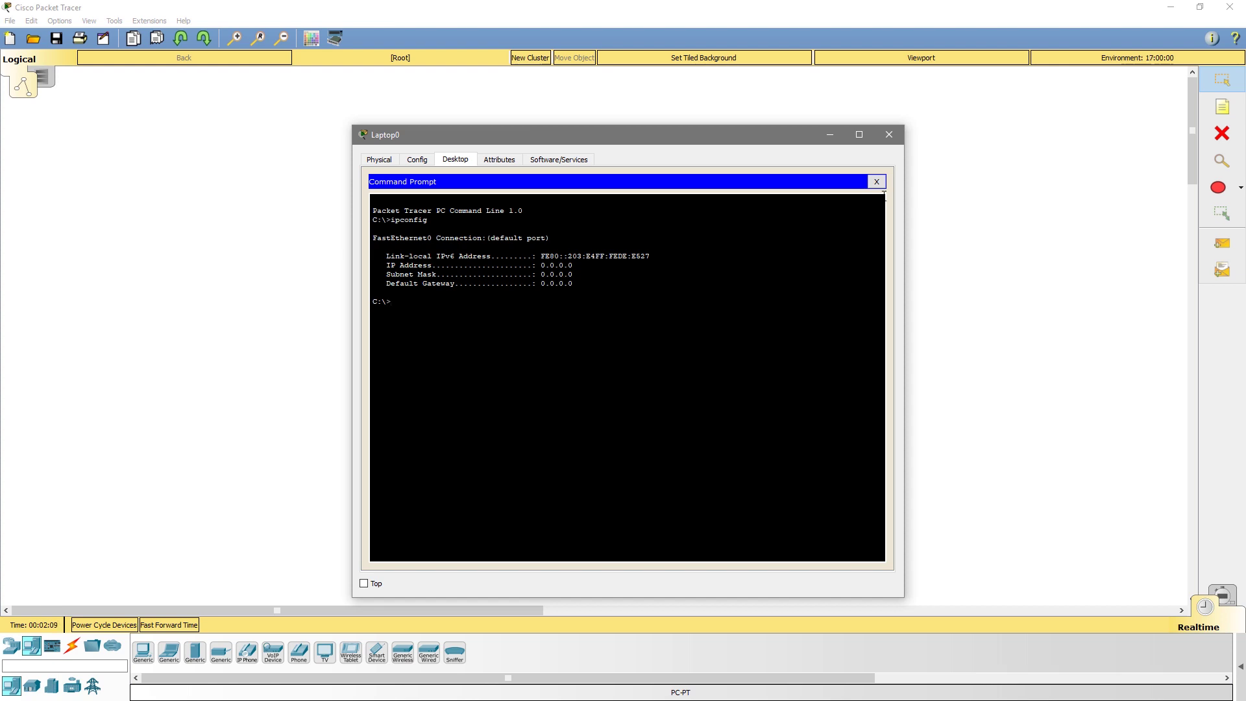
left_click(877, 182)
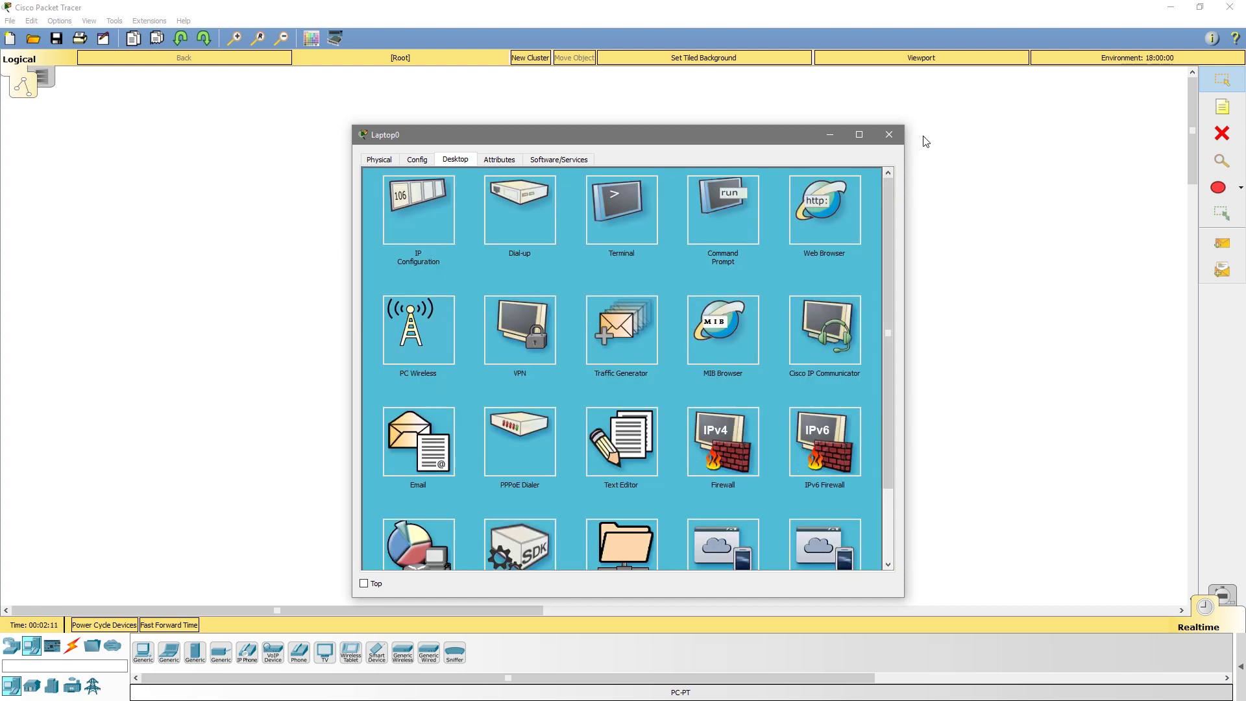
- Close Laptop0 and open Router0's CLI tab, declining the initial configuration dialog
left_click(889, 135)
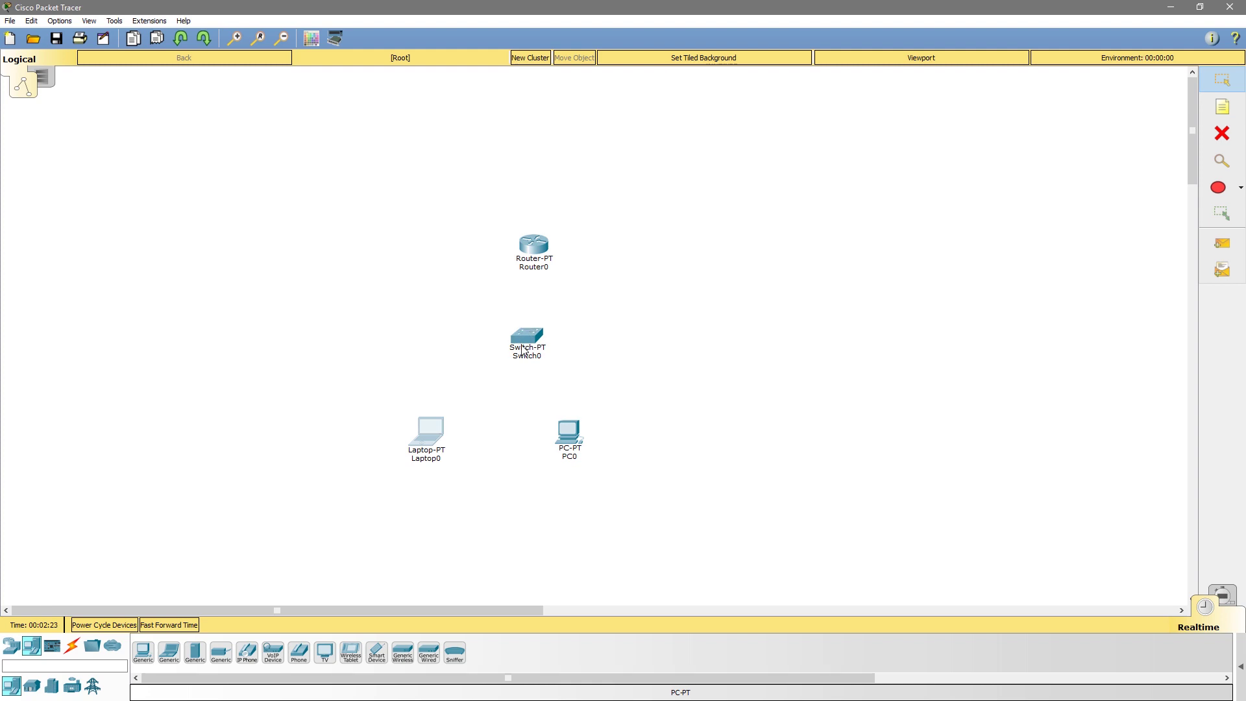
mouse_move(533, 349)
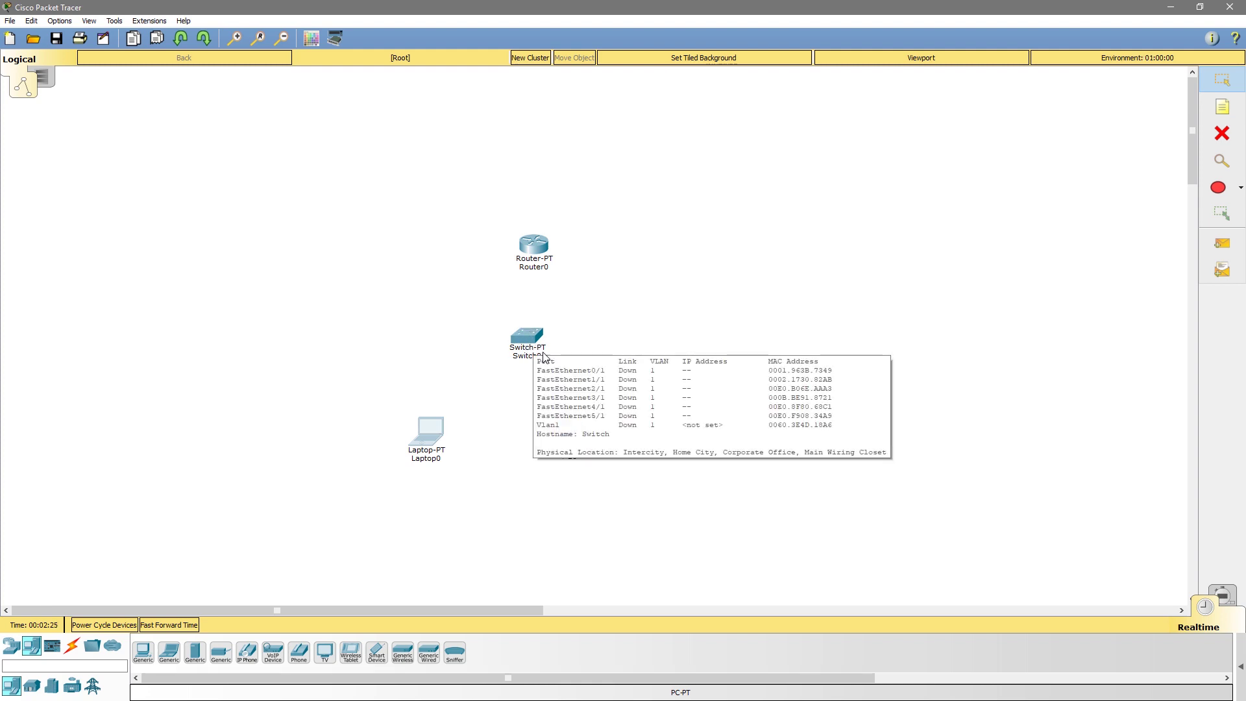
left_click(543, 247)
left_click(517, 194)
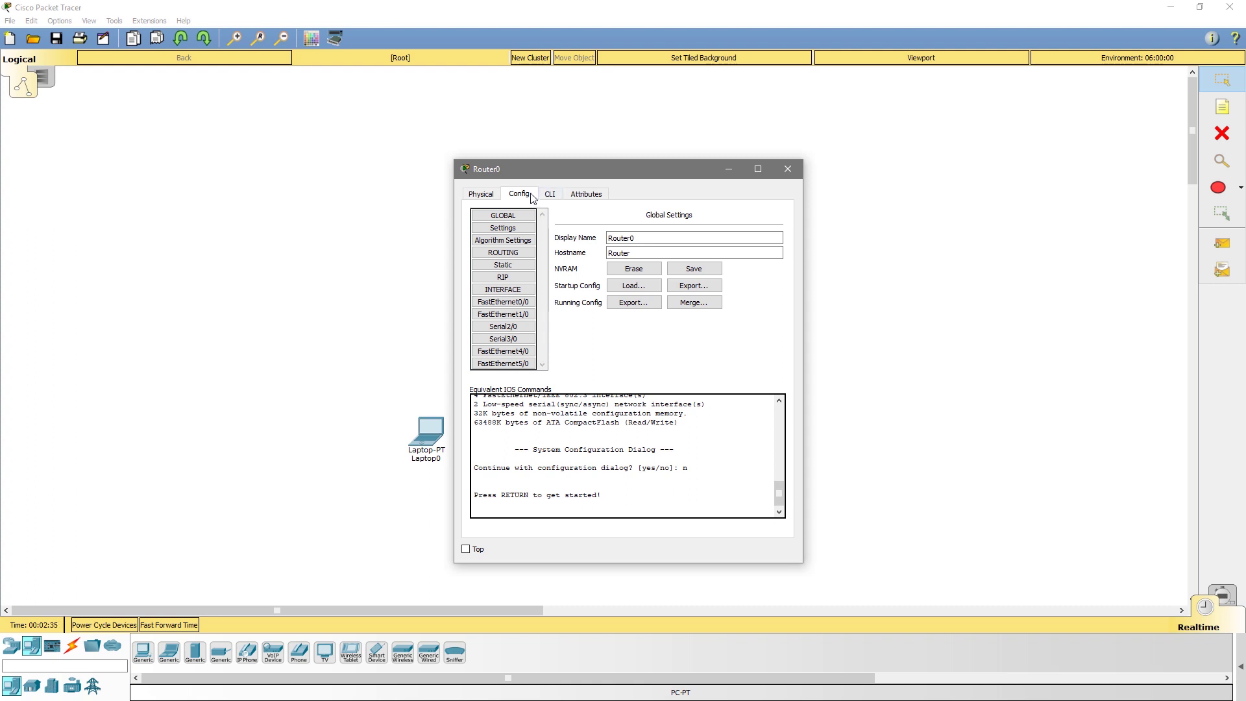
left_click(550, 196)
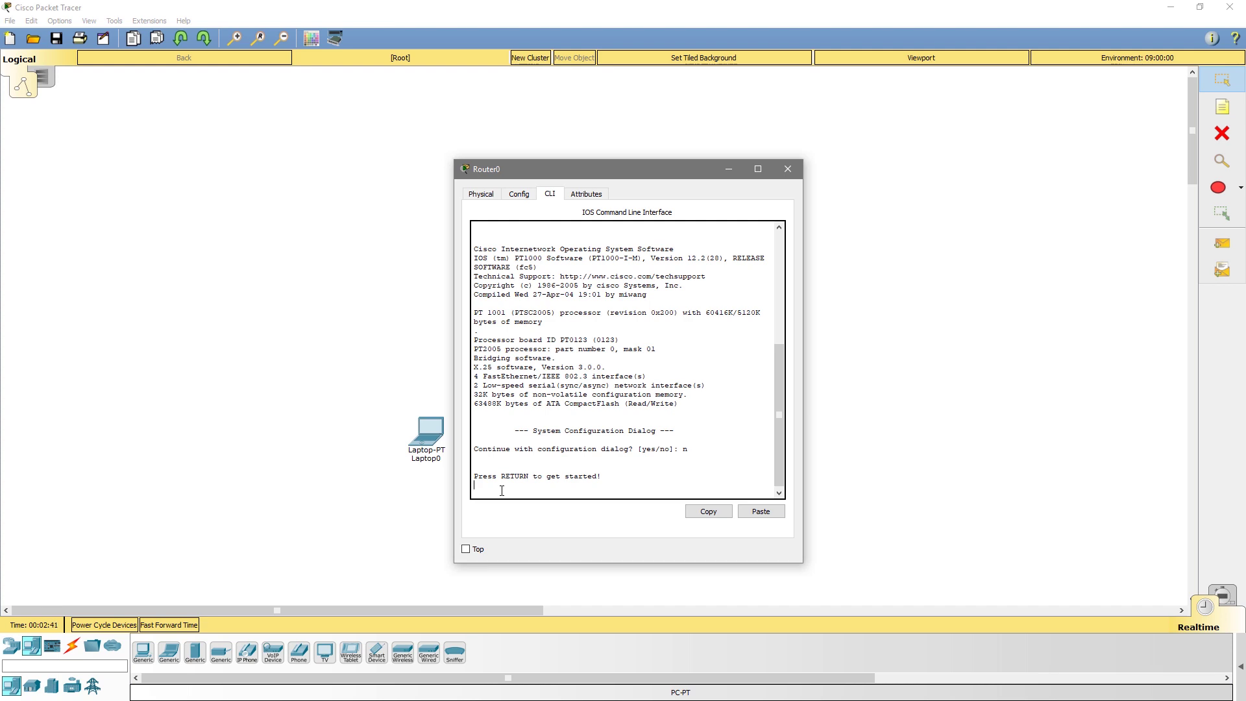
- Start Router0's console session and enter privileged mode with 'enable'
key("Return")
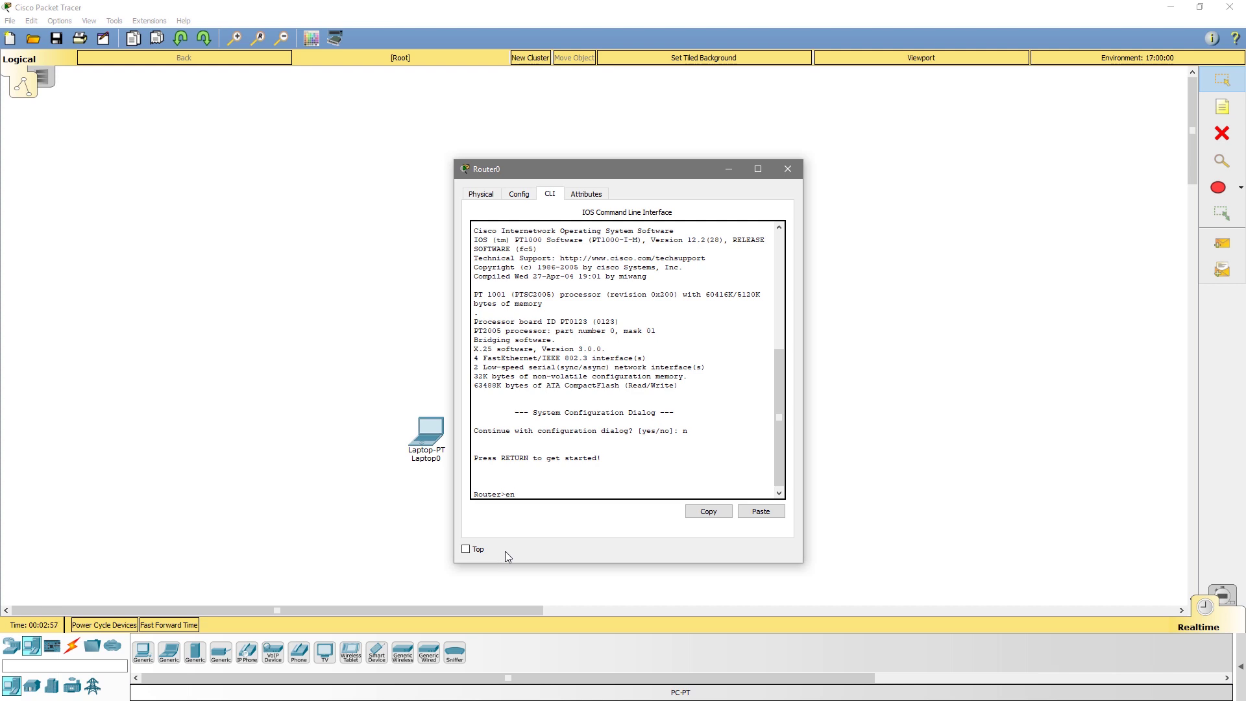
key("Tab")
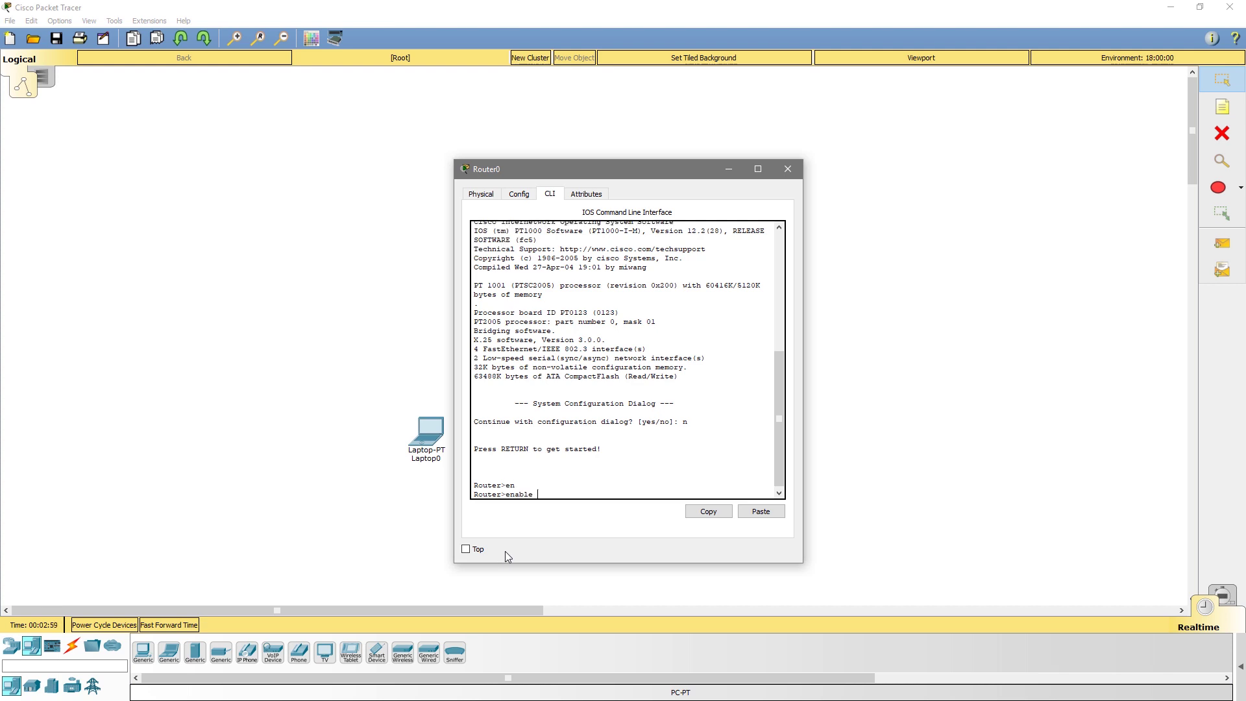
key("BackSpace")
key("BackSpace")
key("BackSpace")
key("BackSpace")
key("BackSpace")
key("Return")
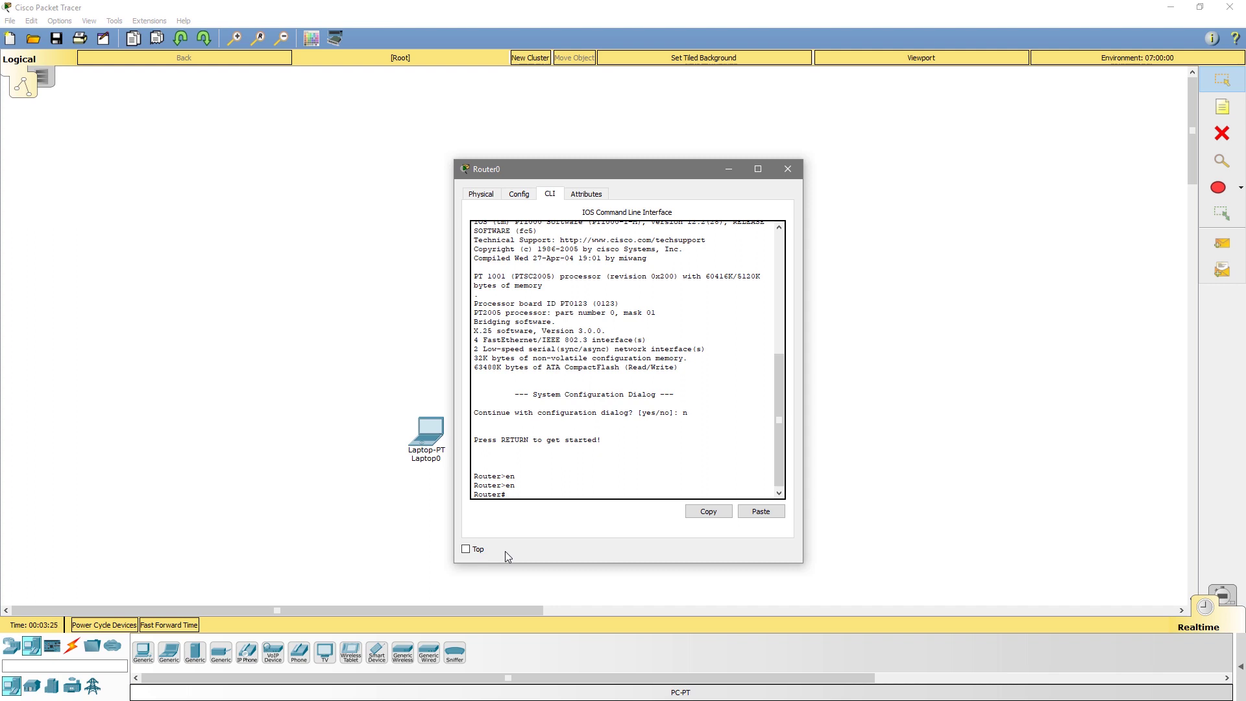
- List the router's interfaces with 'show ip interface brief' and its short form 'sh ip int bri'
type("ip int")
key("Tab")
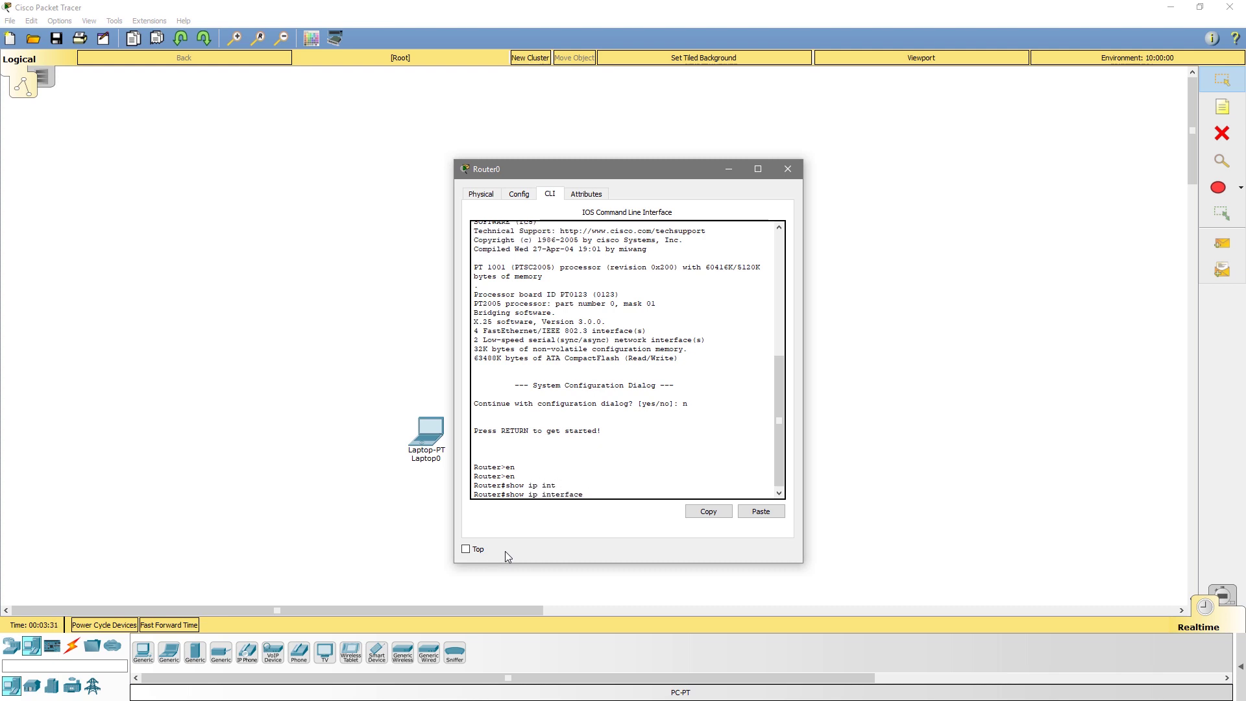
type("brie")
key("Tab")
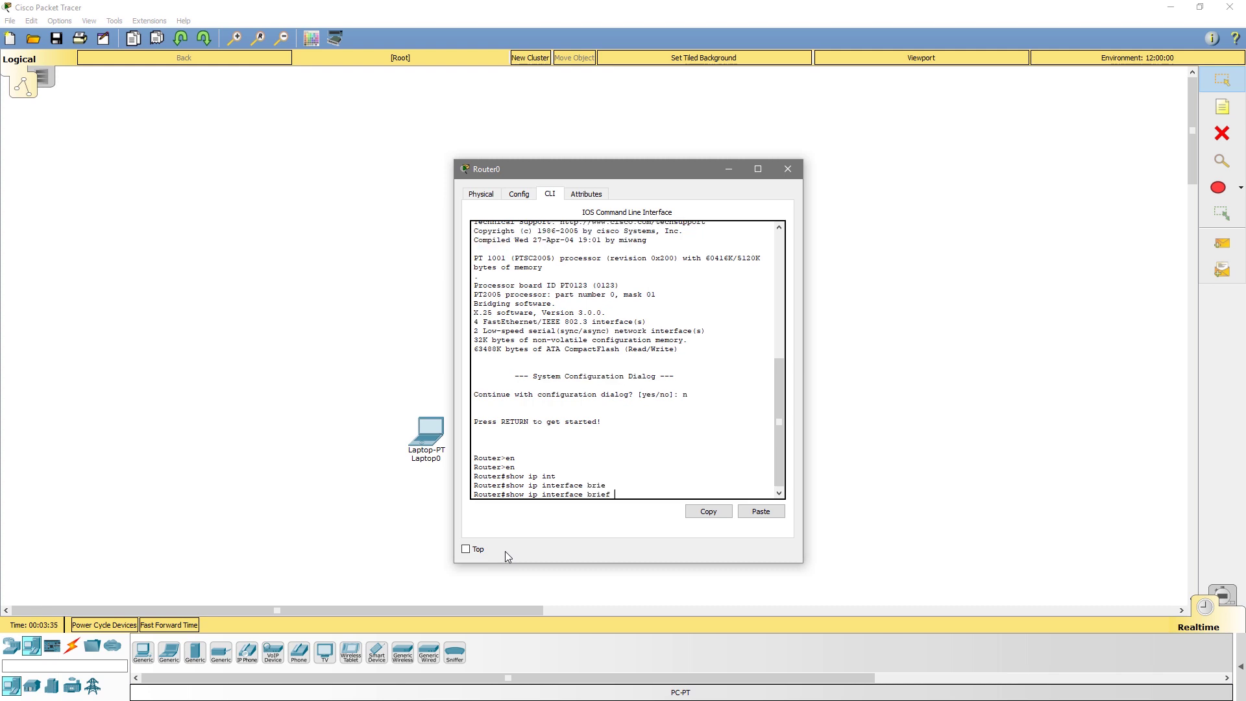
key("Return")
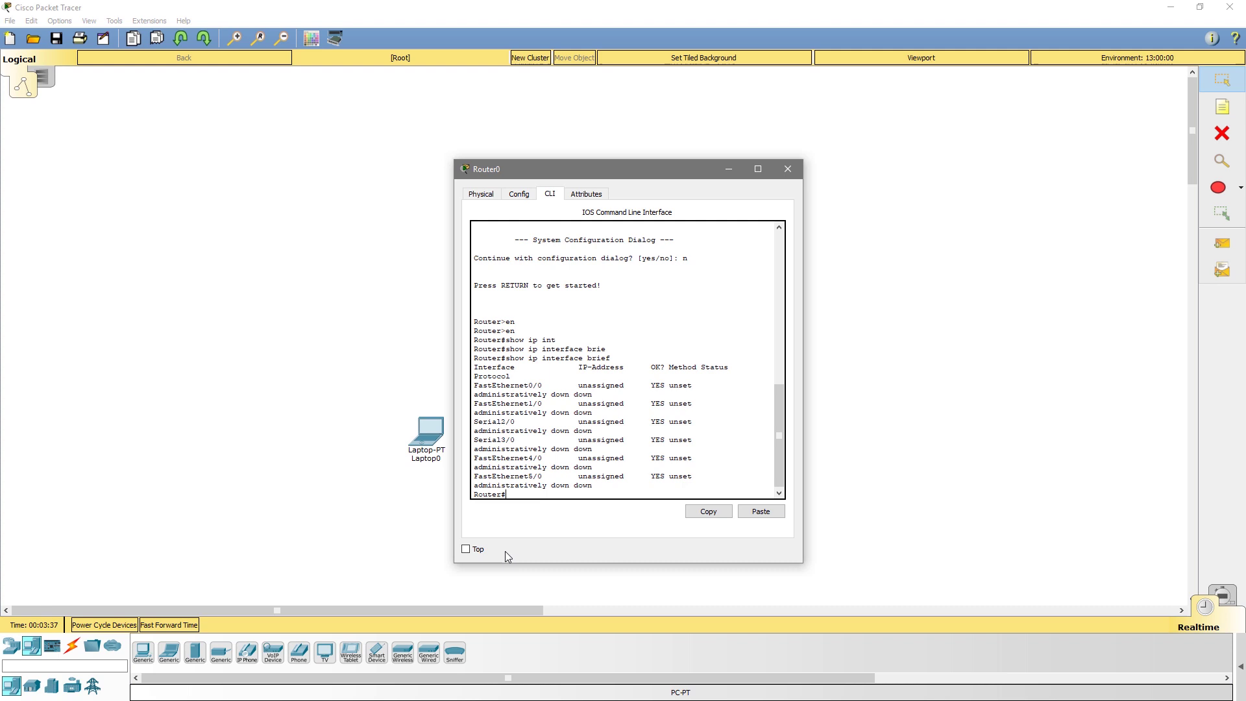
type("sh ip int bri")
key("Return")
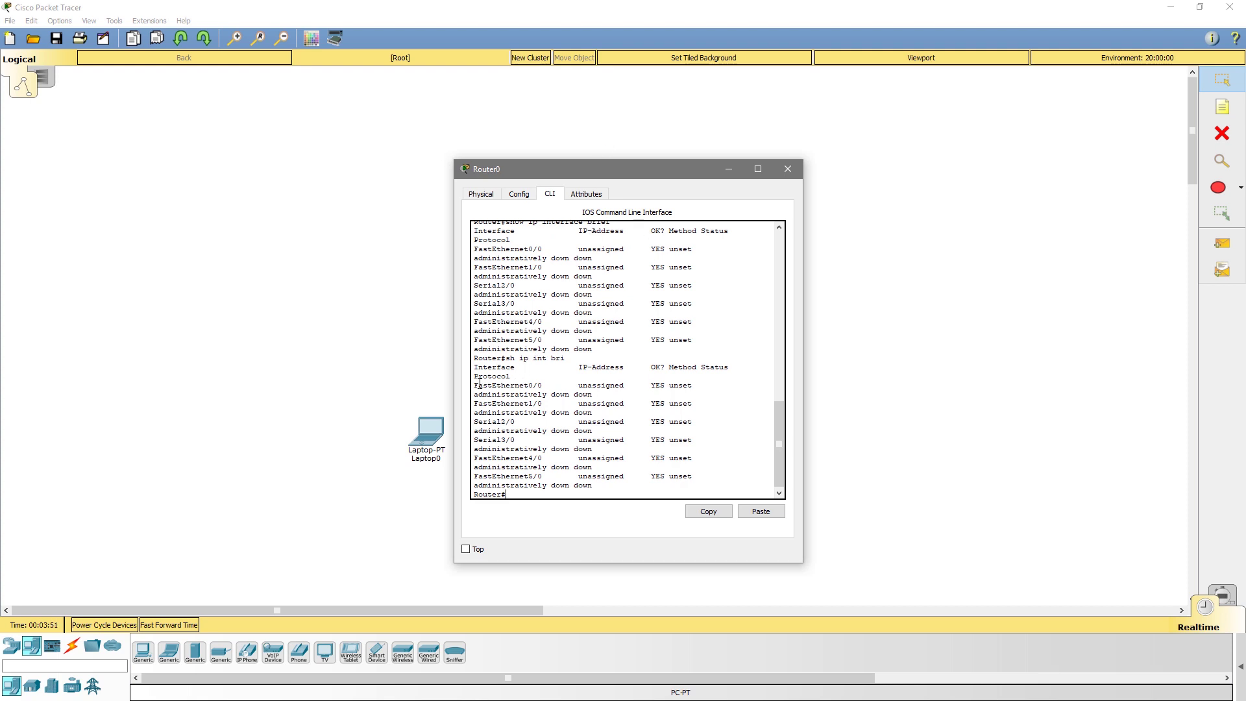
- Highlight the FastEthernet and Serial entries, pointing out FastEthernet0/0 is administratively down
left_click_drag(473, 385, 632, 412)
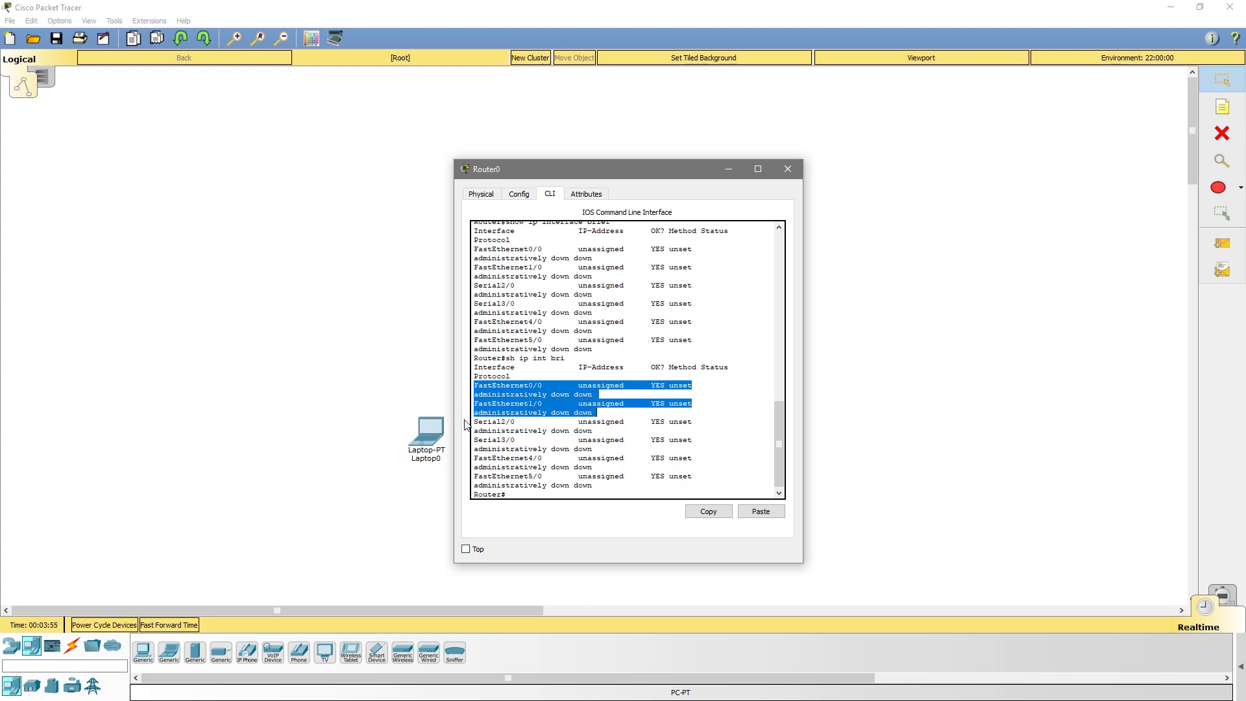
left_click_drag(474, 422, 739, 451)
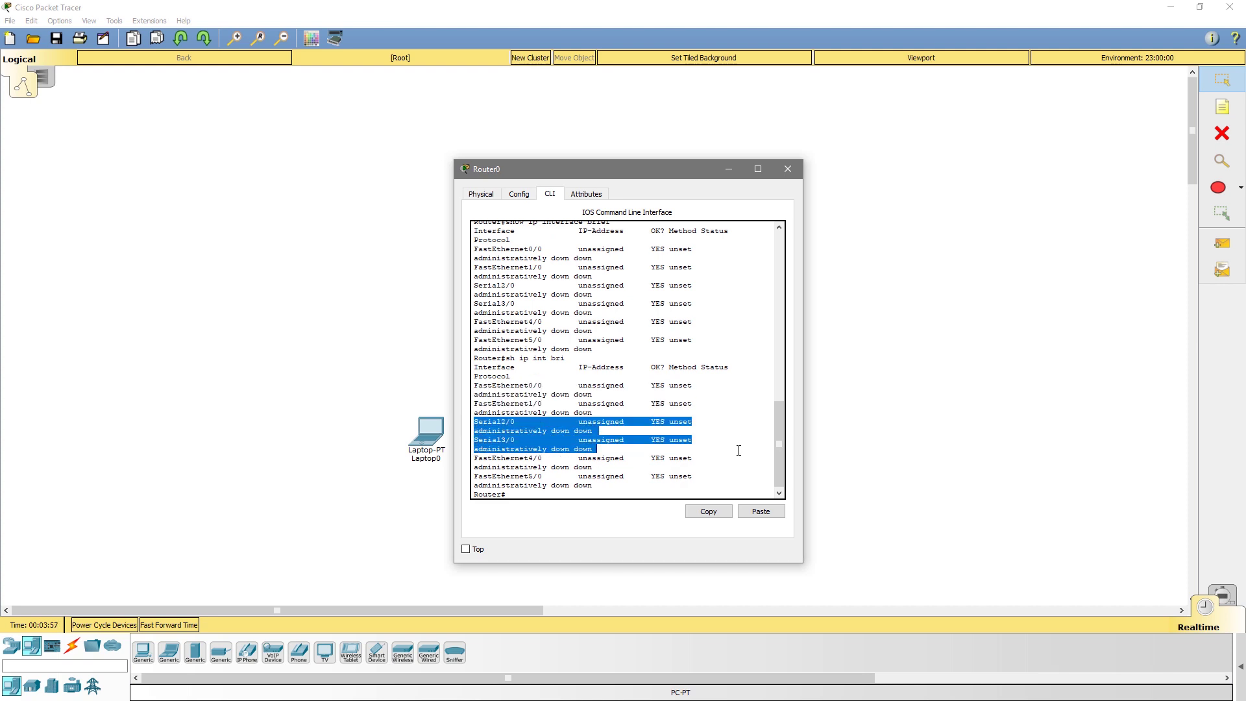
left_click_drag(474, 458, 697, 486)
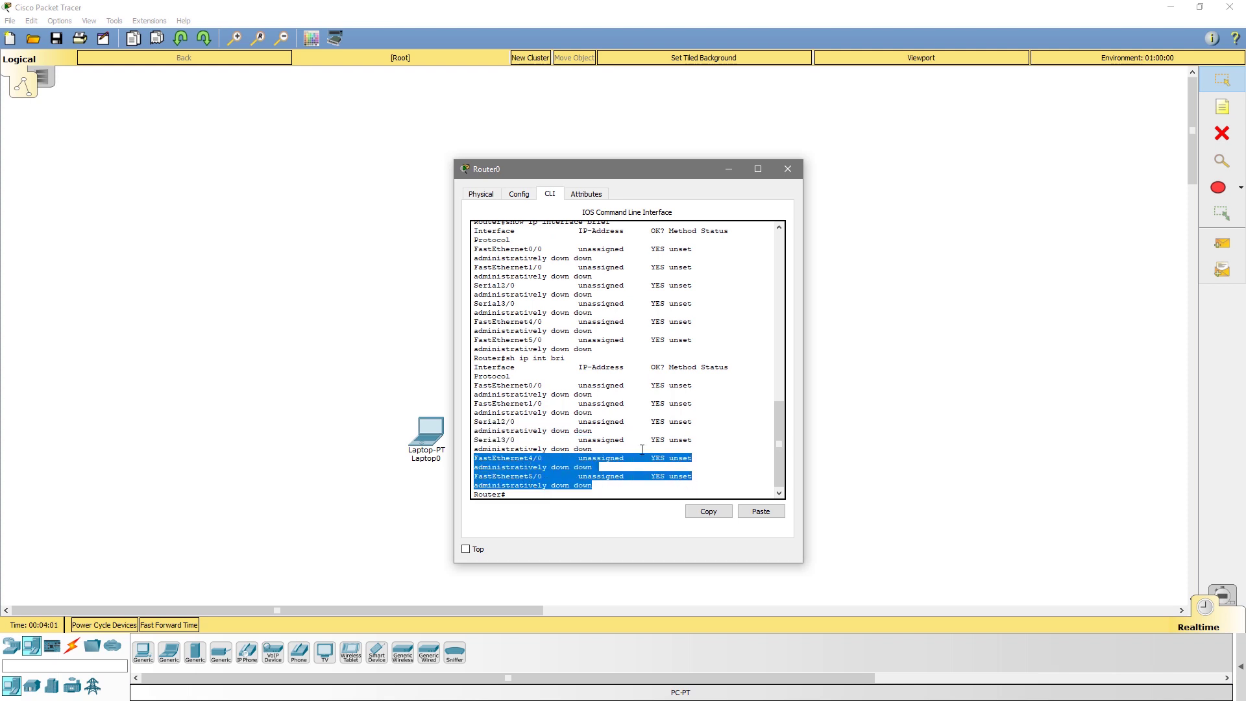
left_click(495, 380)
left_click_drag(474, 385, 636, 386)
left_click(592, 362)
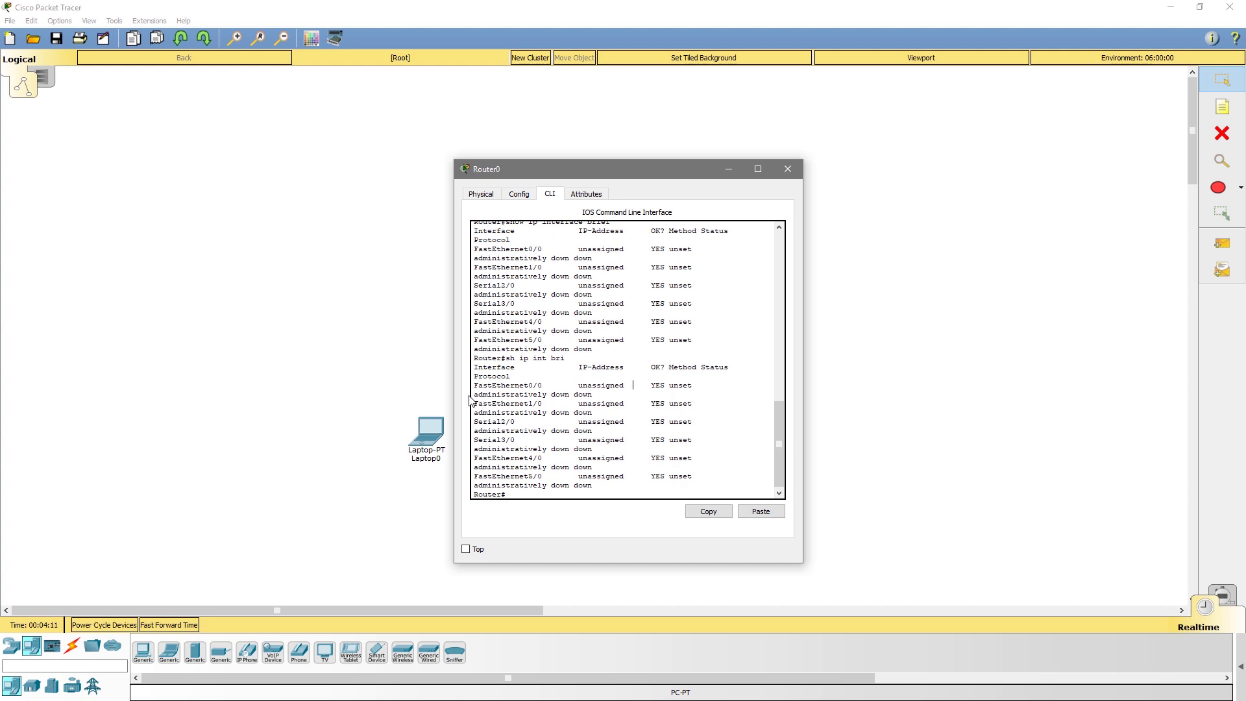
left_click_drag(473, 394, 589, 392)
- Enter global configuration mode with 'configure terminal'
type("f")
key("Tab")
type("ter")
key("Tab")
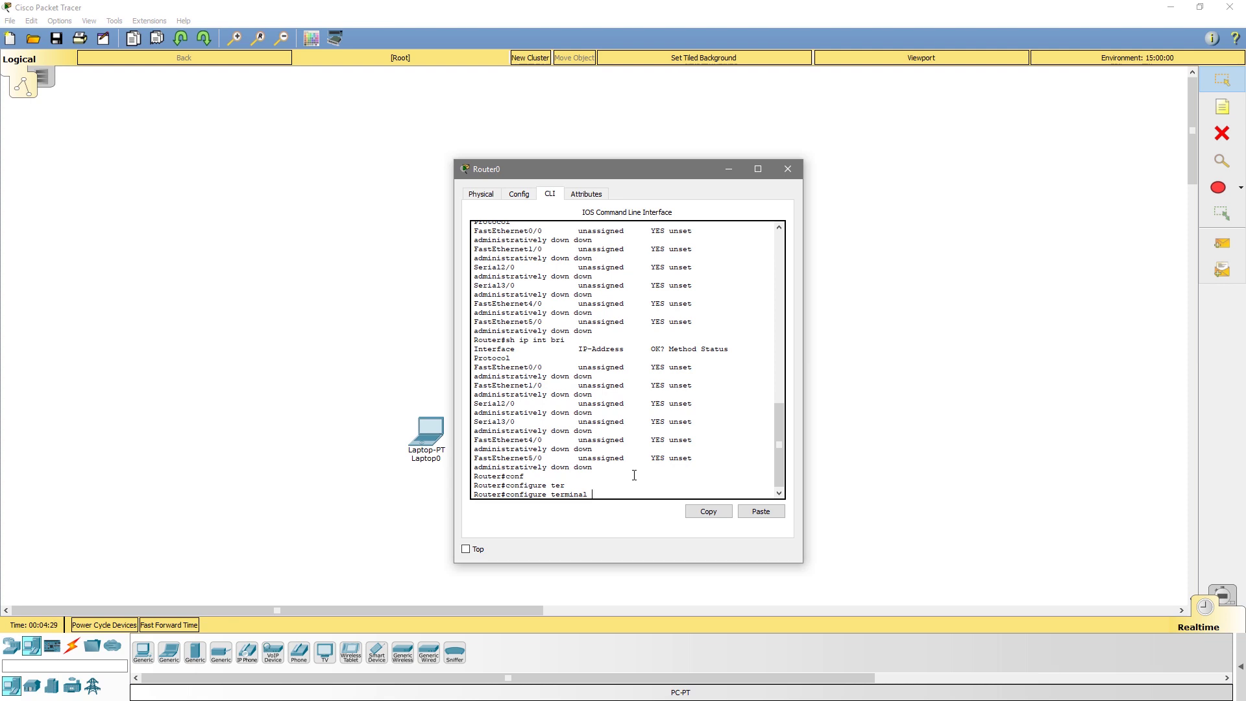
key("Return")
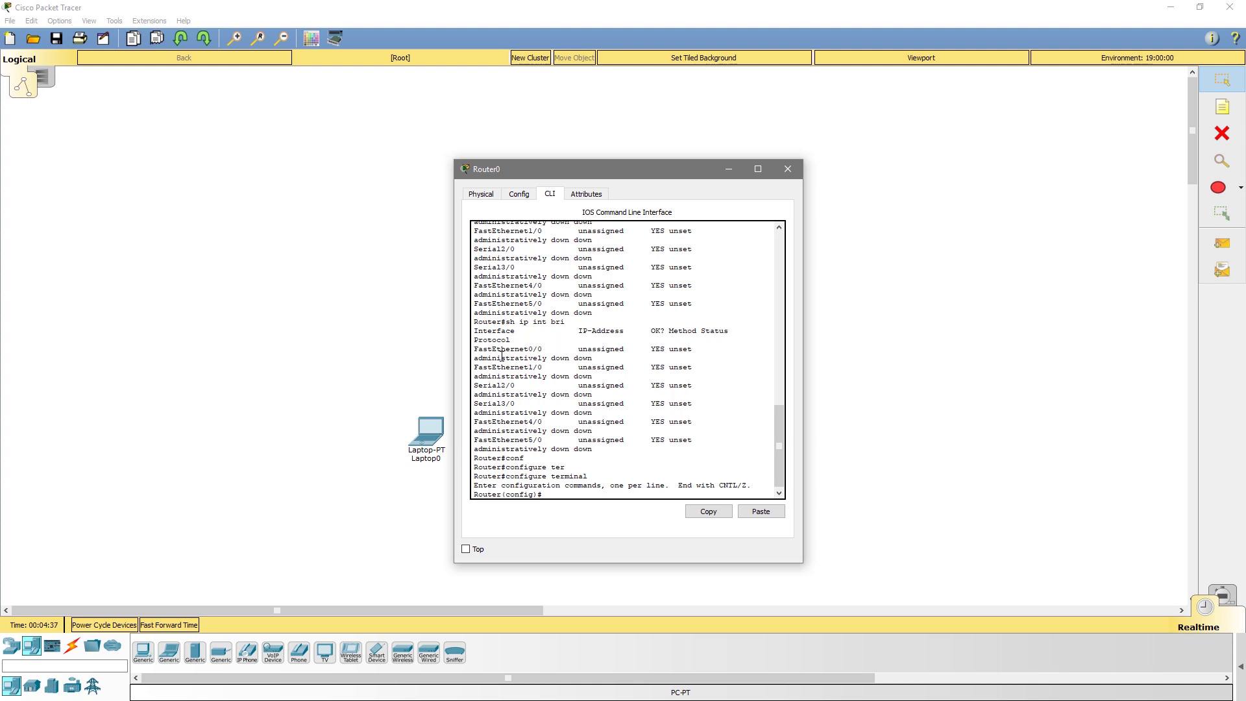
- Enter interface configuration for FastEthernet0/0 with 'int fastEthernet 0/0'
left_click_drag(474, 349, 547, 349)
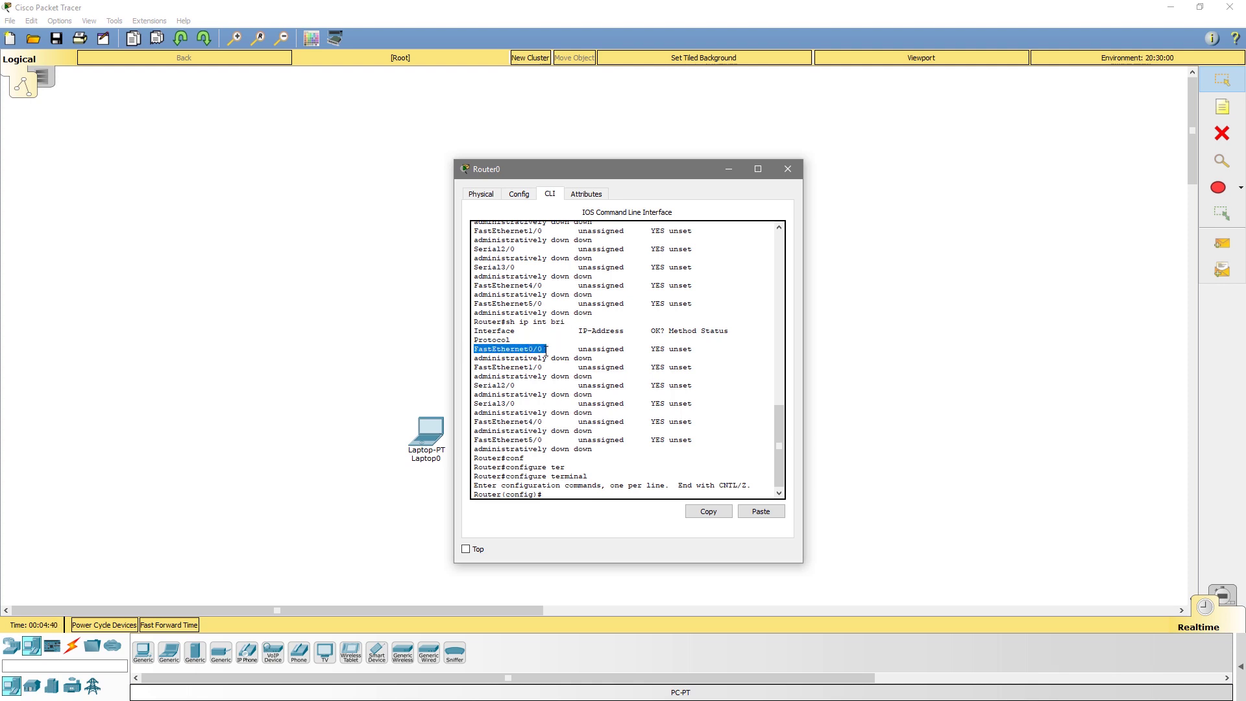
left_click(560, 496)
type("i")
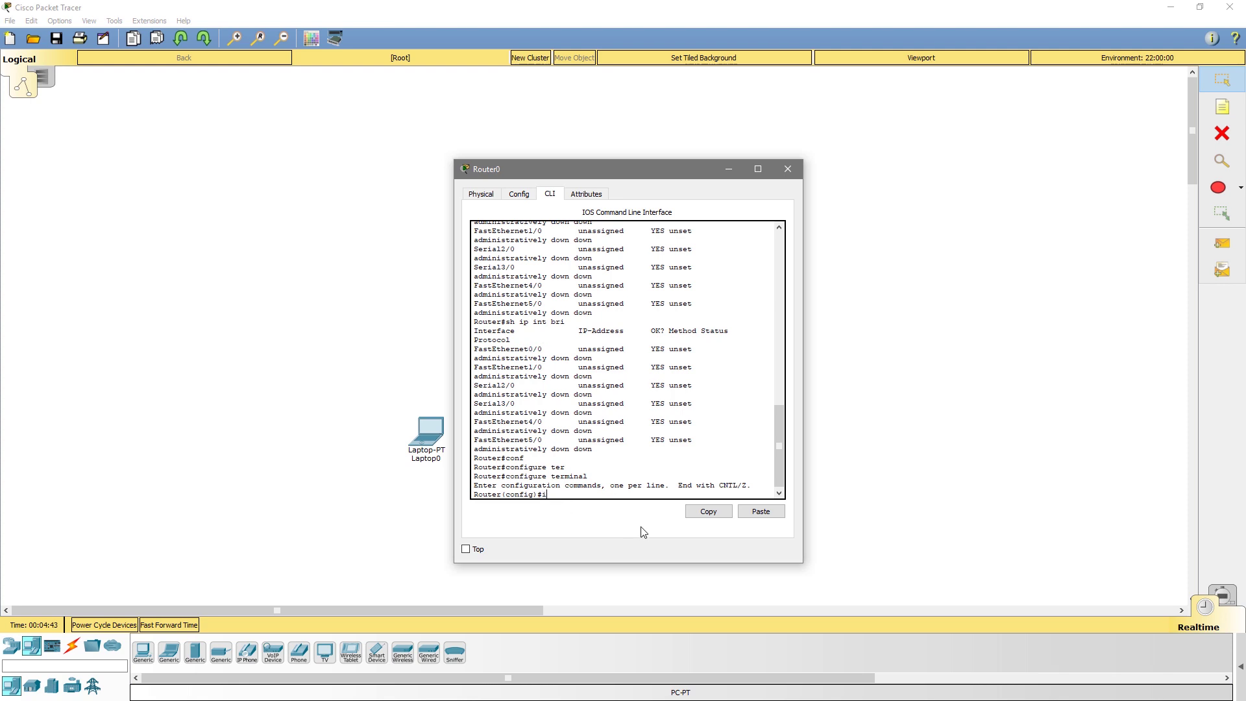
type("nt fa")
key("Tab")
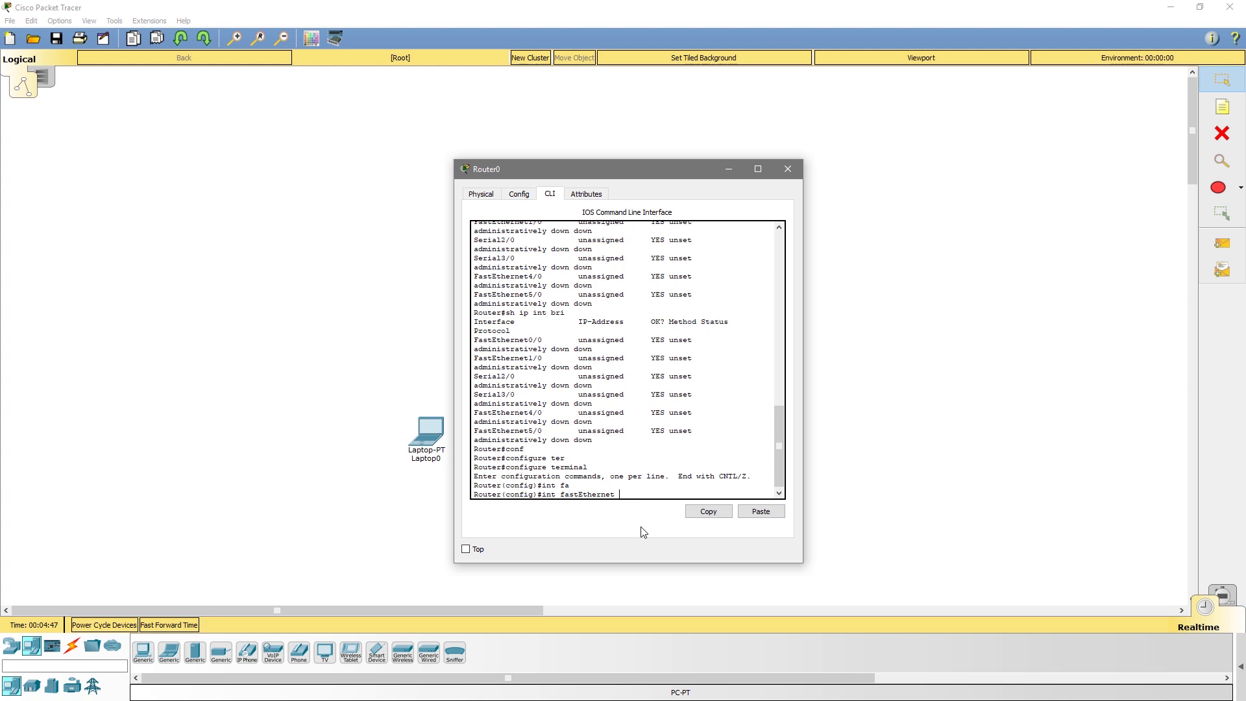
type("0/0")
key("Return")
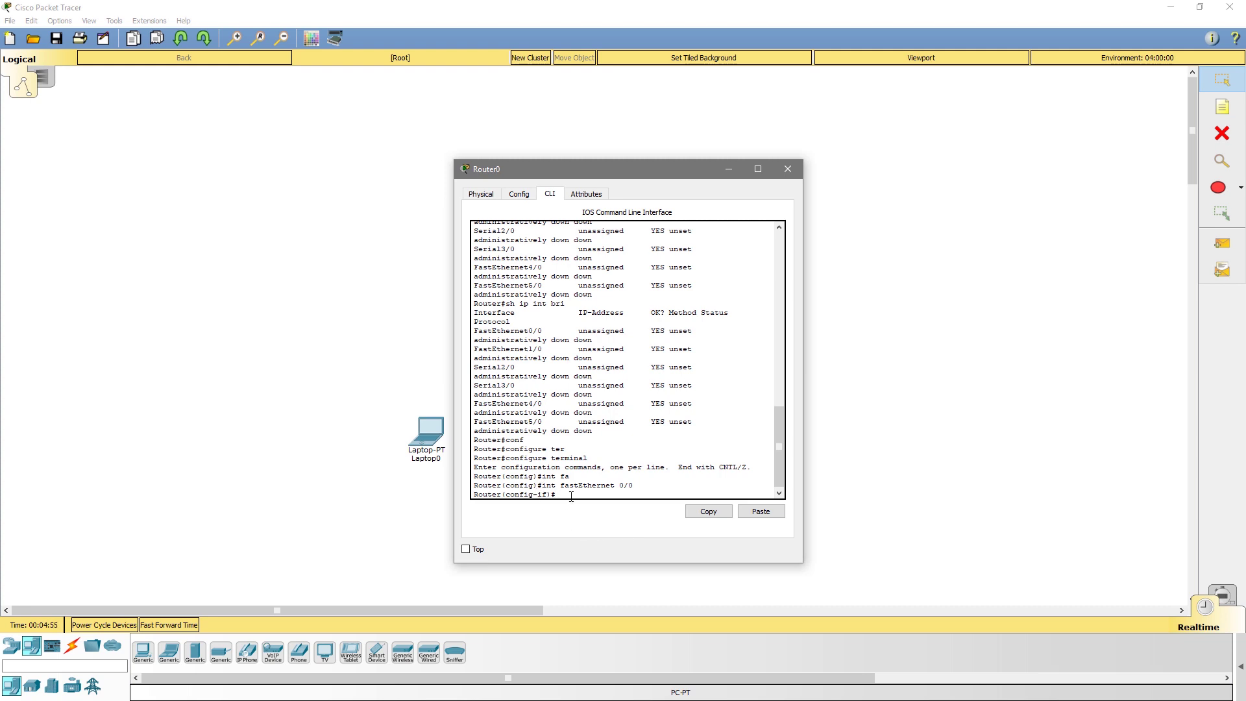
- Assign 192.168.0.1 255.255.255.0 to FastEthernet0/0
type("p address 192.168.0.1 255.255.255.0")
key("Return")
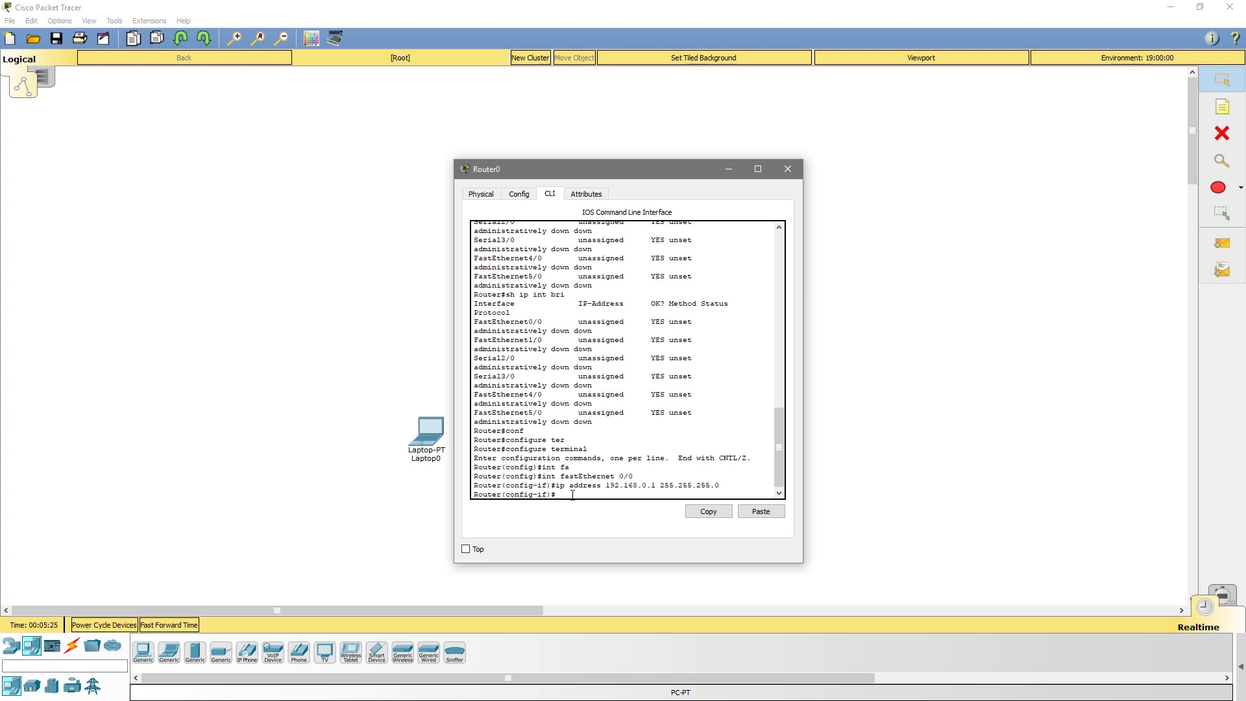
type("sh ip int br")
key("Return")
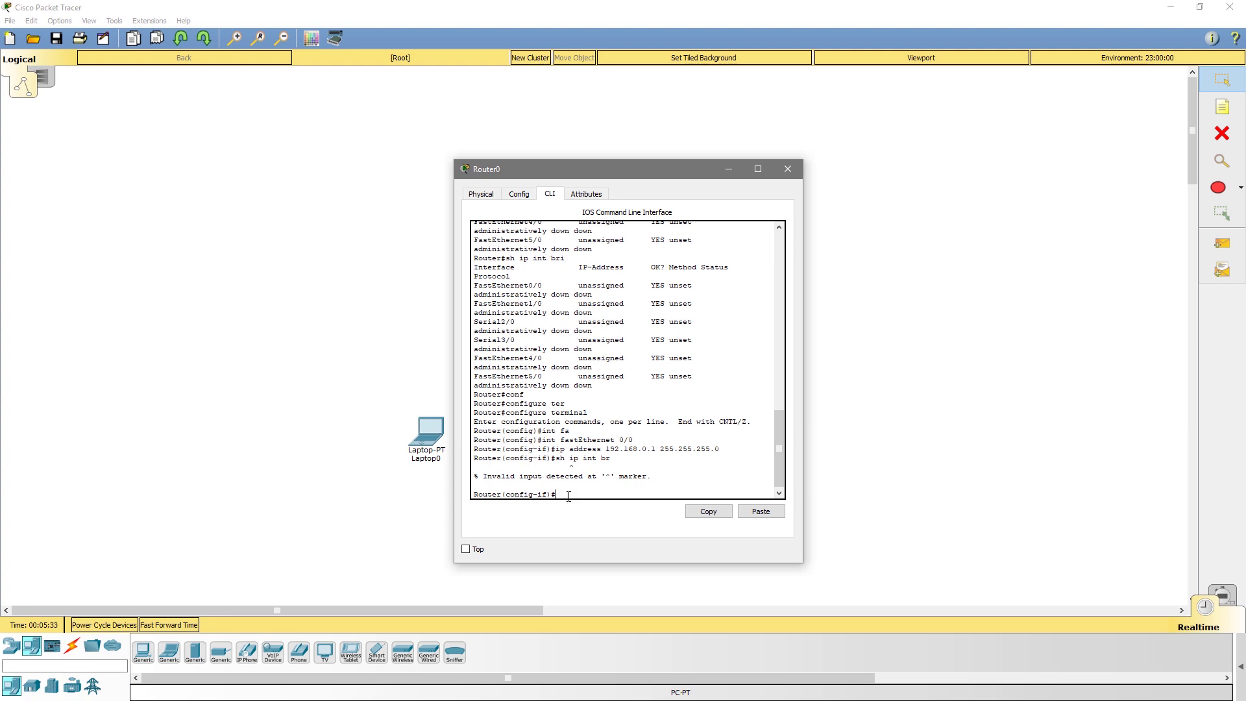
- Verify with 'do sh ip int br' and highlight FastEthernet0/0's new 192.168.0.1 address
type("do sh ip int br")
key("Return")
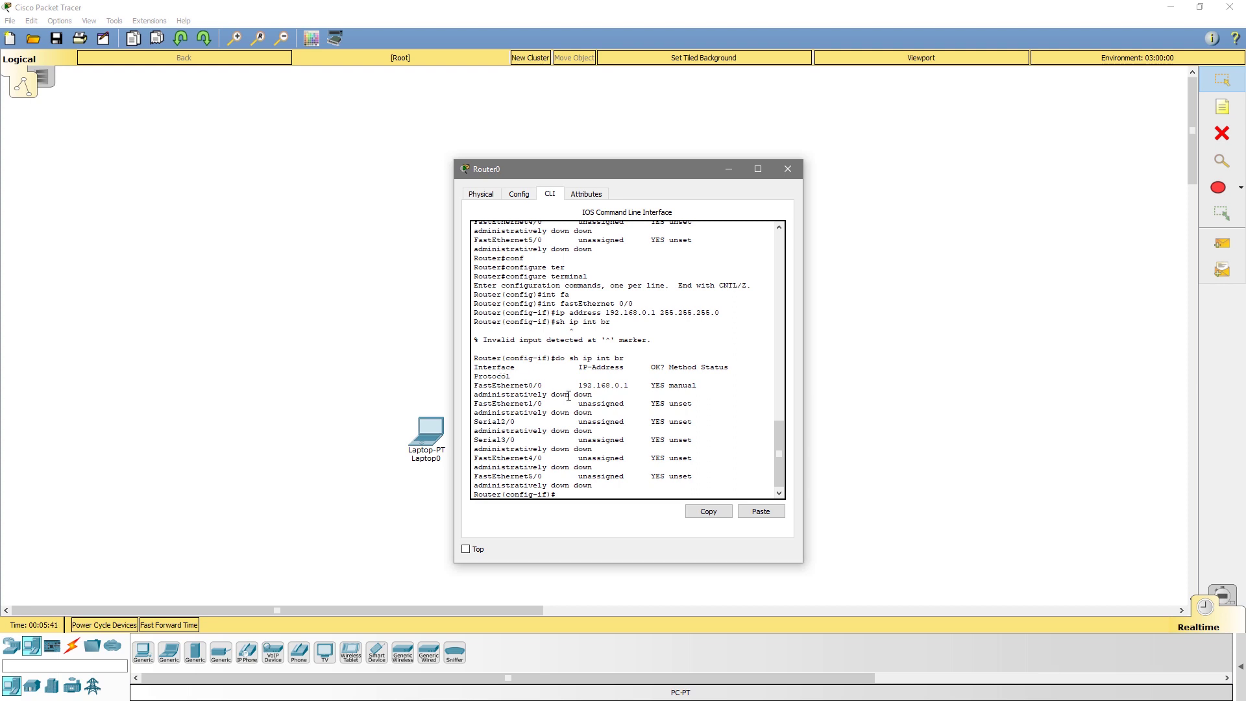
left_click_drag(578, 384, 630, 385)
left_click_drag(482, 385, 556, 386)
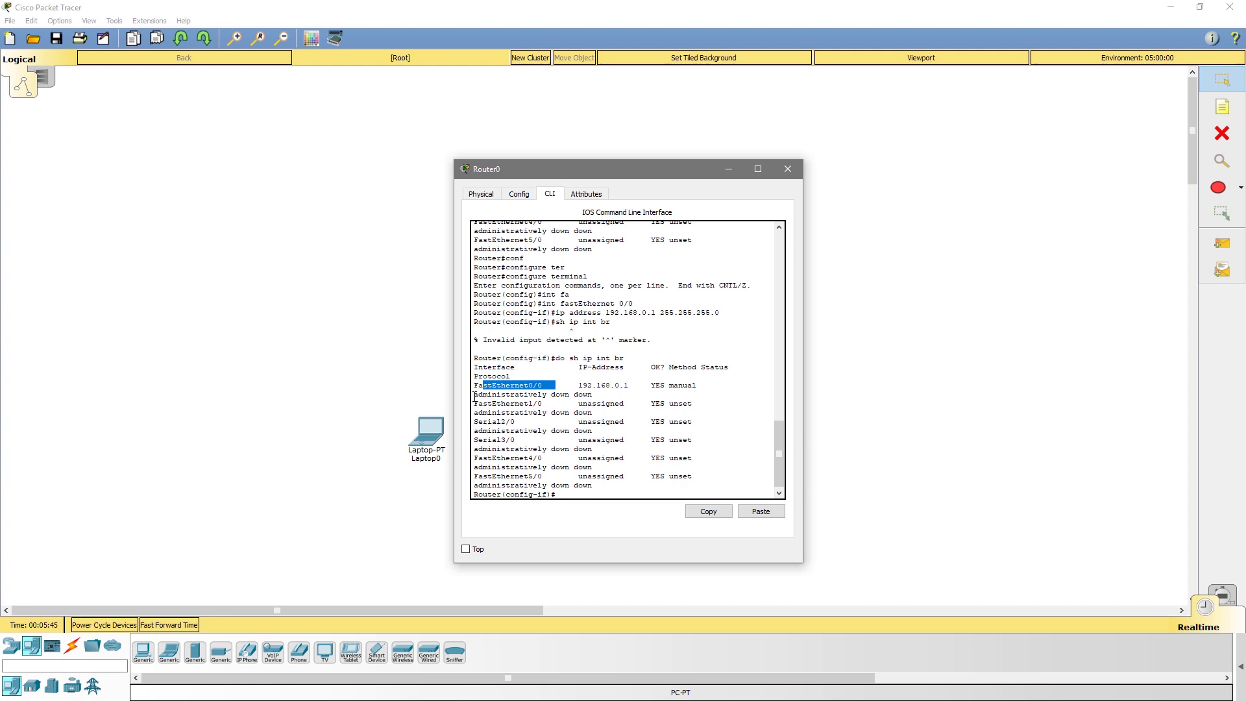
left_click_drag(473, 394, 605, 393)
- Bring FastEthernet0/0 up with 'no shutdown'
left_click(605, 393)
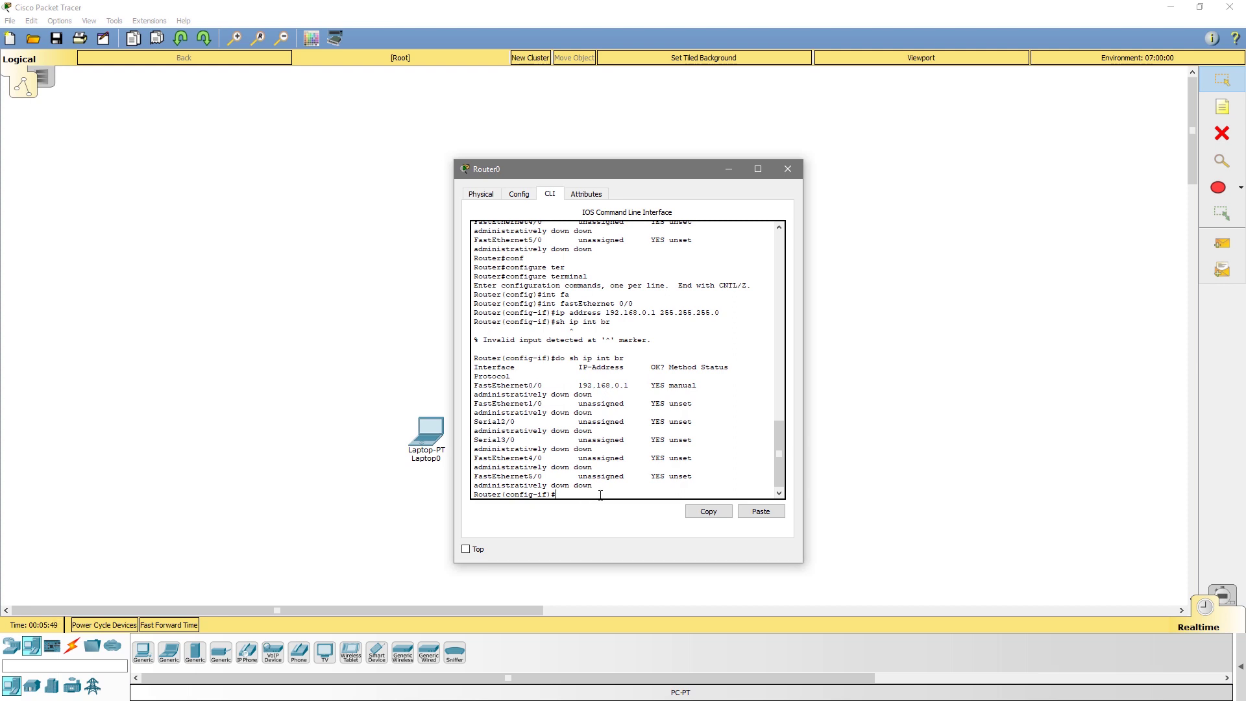
type("shut")
key("Tab")
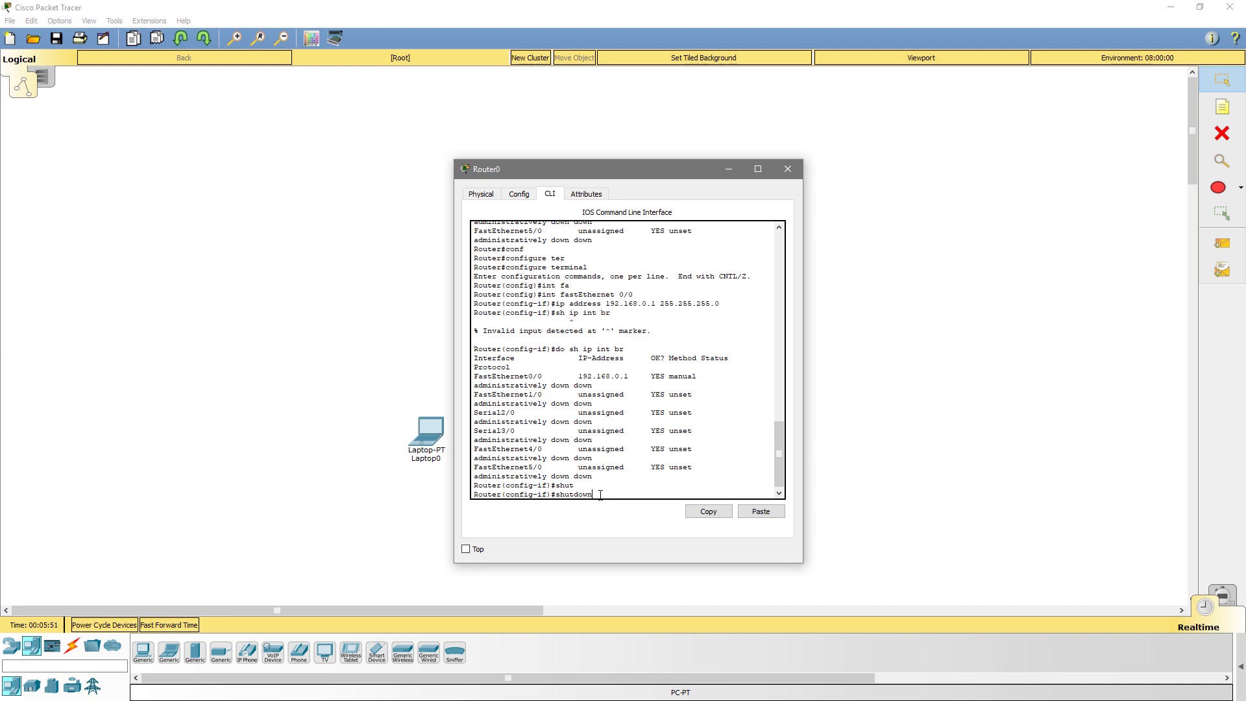
key("BackSpace")
key("BackSpace")
key("BackSpace")
key("BackSpace")
key("BackSpace")
key("BackSpace")
key("BackSpace")
key("BackSpace")
key("BackSpace")
type("no shu")
key("Tab")
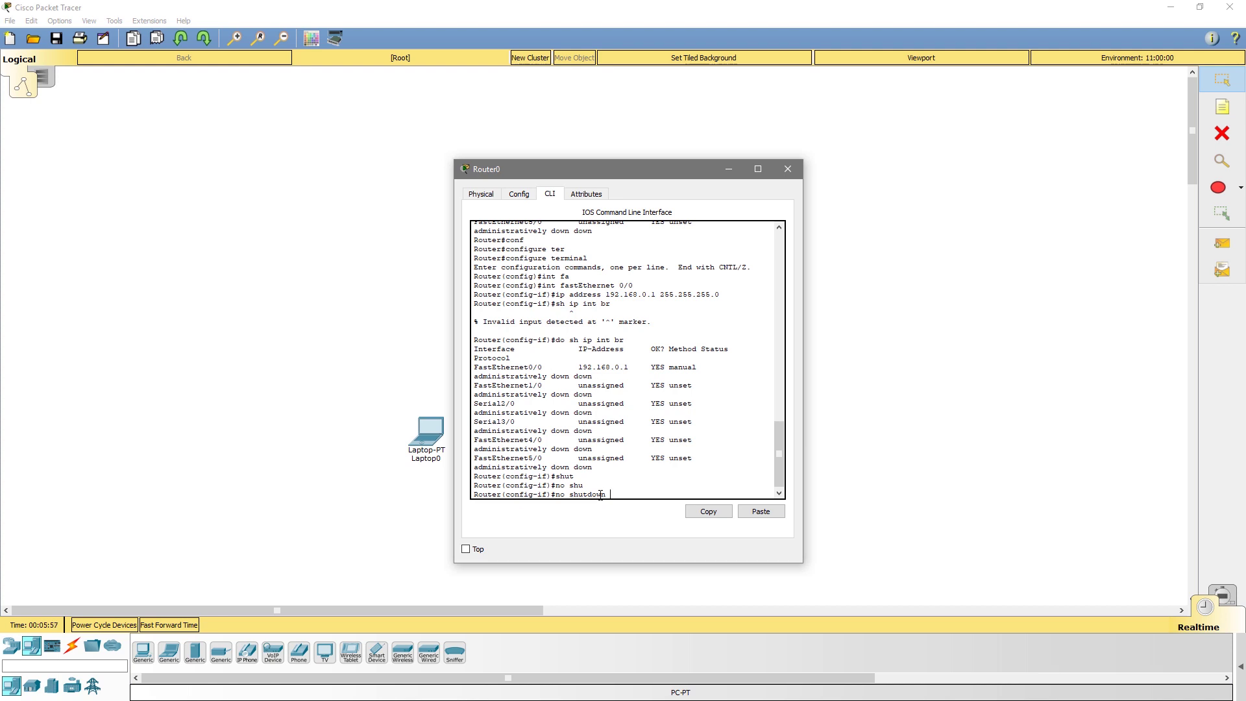
key("Return")
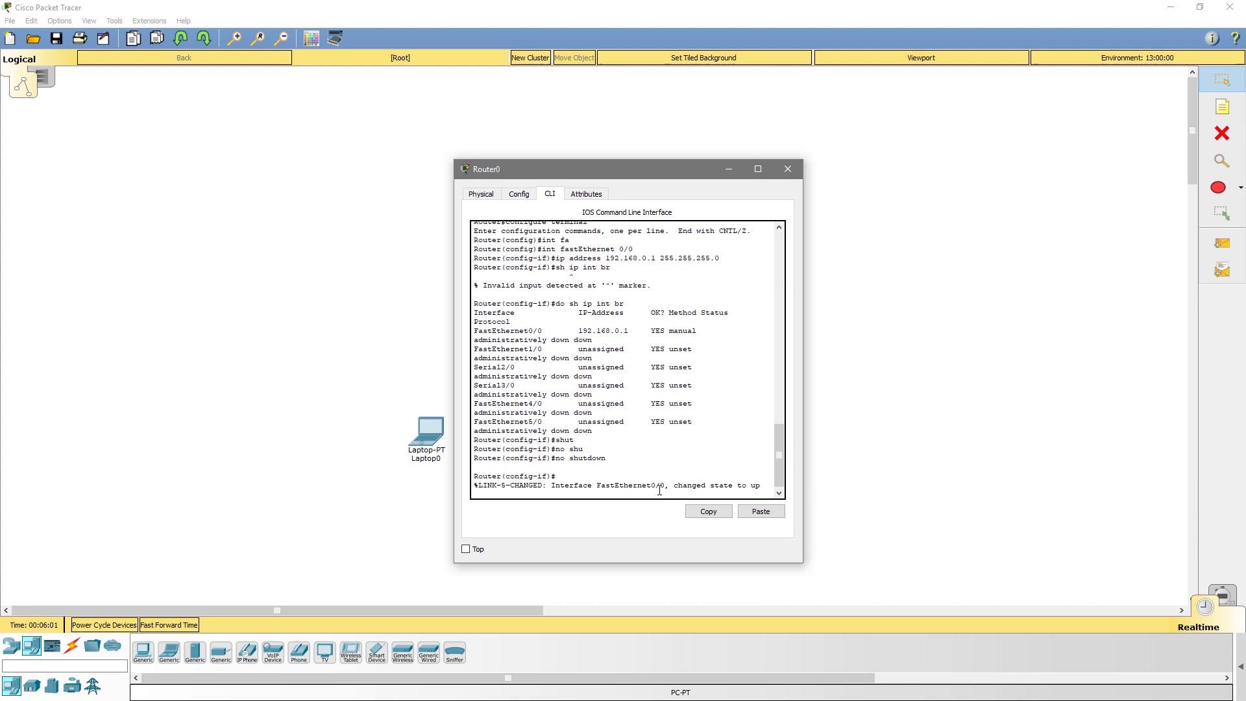
key("Return")
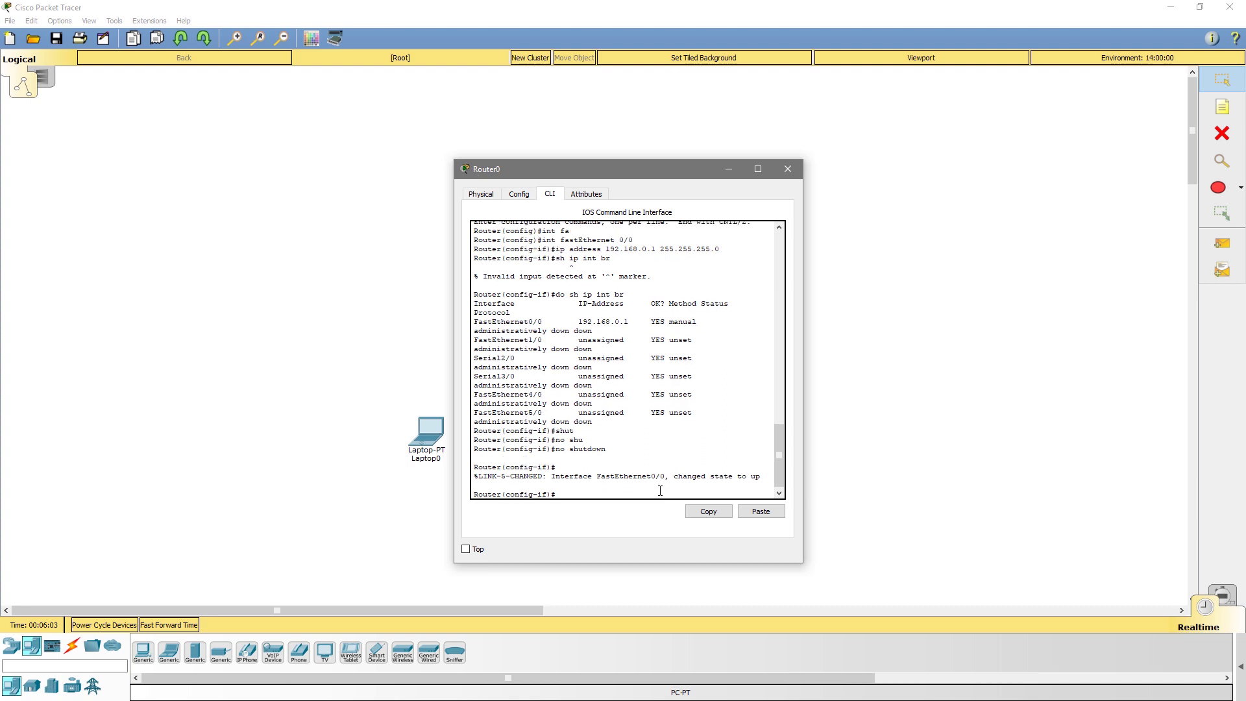
- Exit back to privileged mode and save the configuration with 'wr'
type("exit")
key("Return")
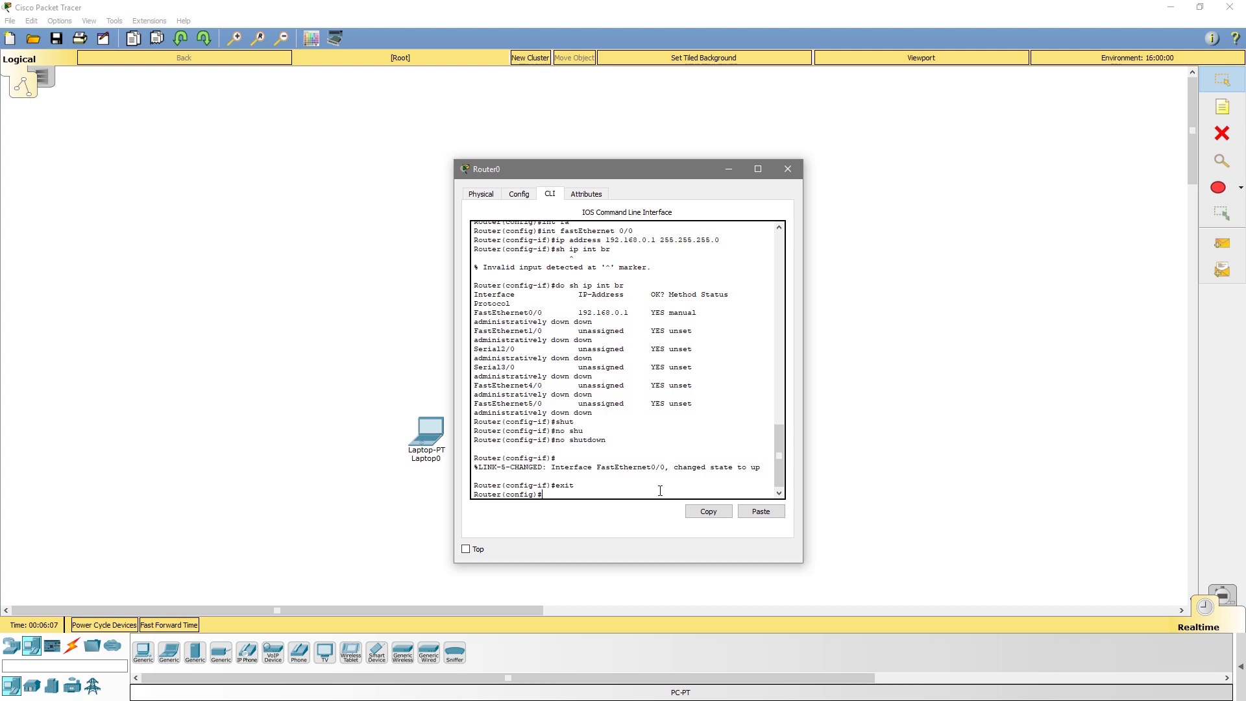
type("exit")
key("Return")
key("Return")
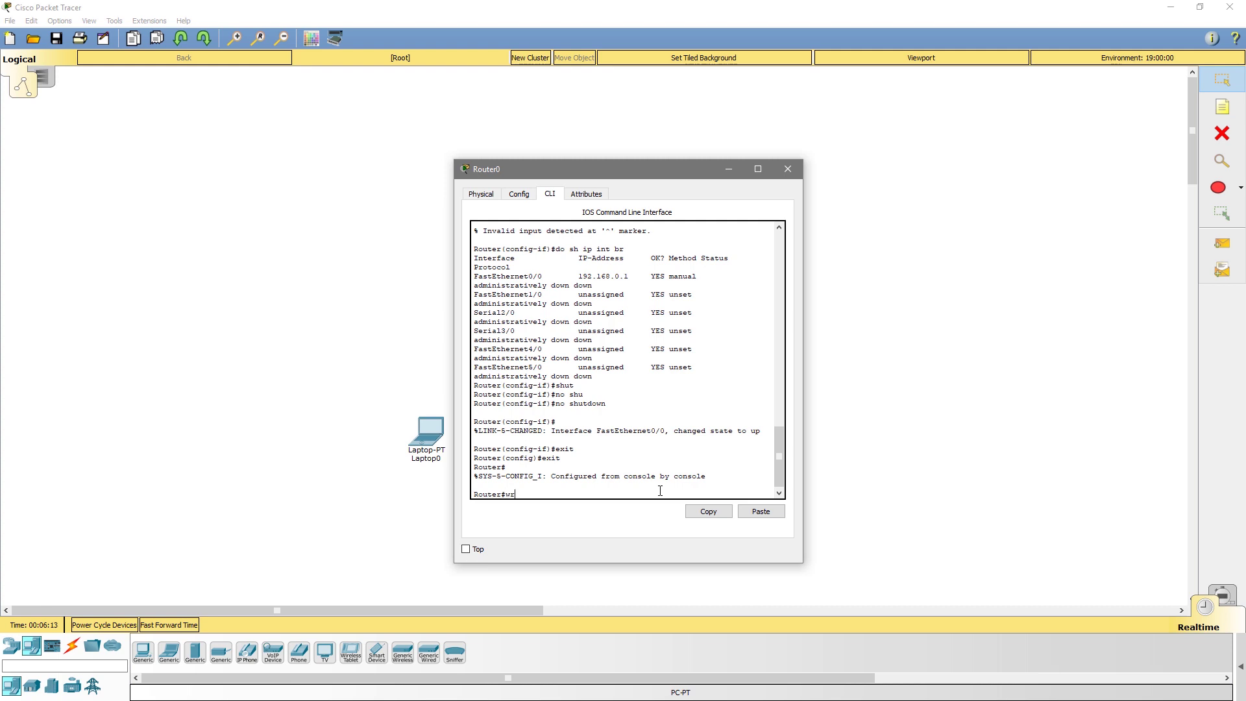
type("wr")
key("Return")
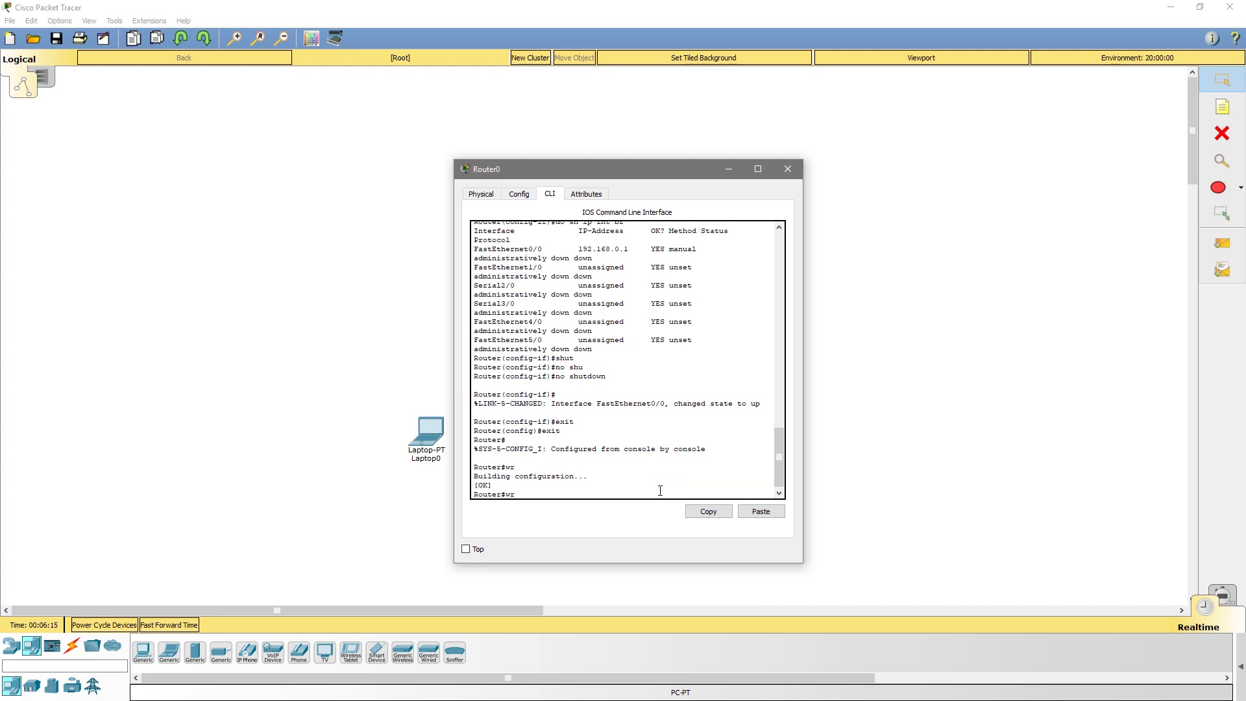
type("wr")
key("Tab")
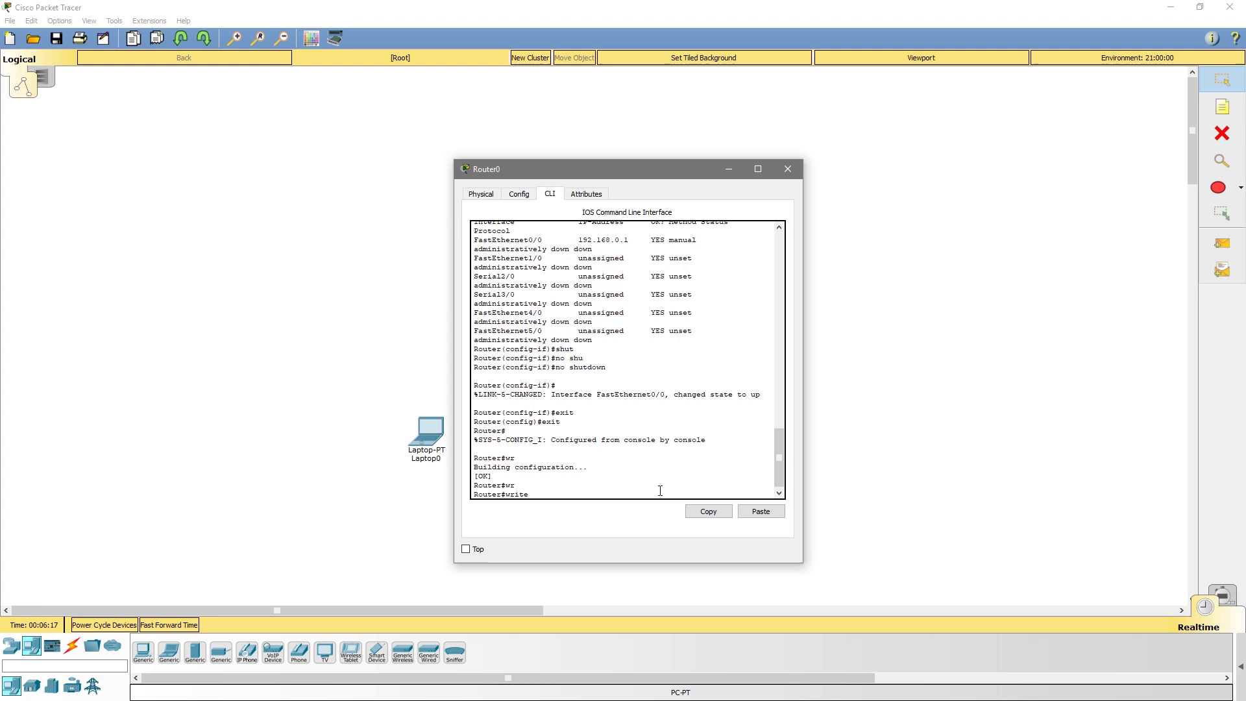
key("BackSpace")
key("BackSpace")
key("BackSpace")
key("BackSpace")
key("BackSpace")
key("BackSpace")
- Move Router0's window aside to uncover Router0, Switch0 and PC0 on the canvas
left_click_drag(606, 169, 859, 155)
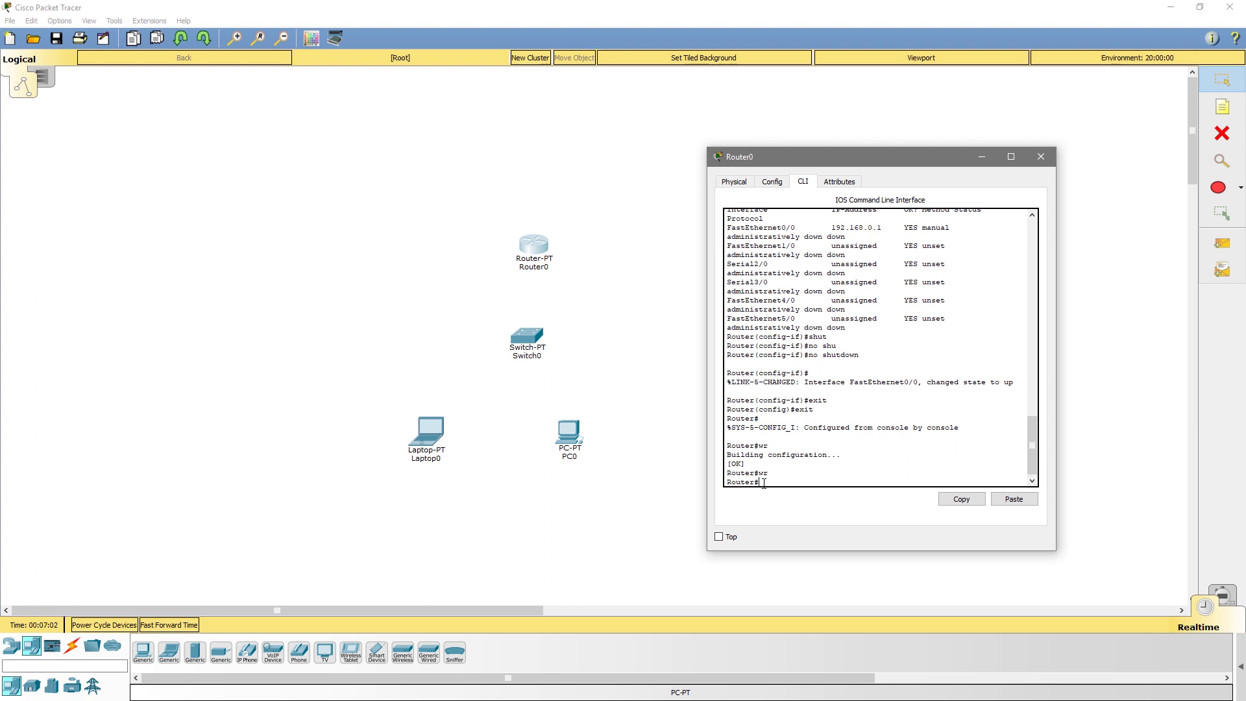
- Enter global configuration mode with conf t and enable the router's DHCP service
type("onf t")
key("Return")
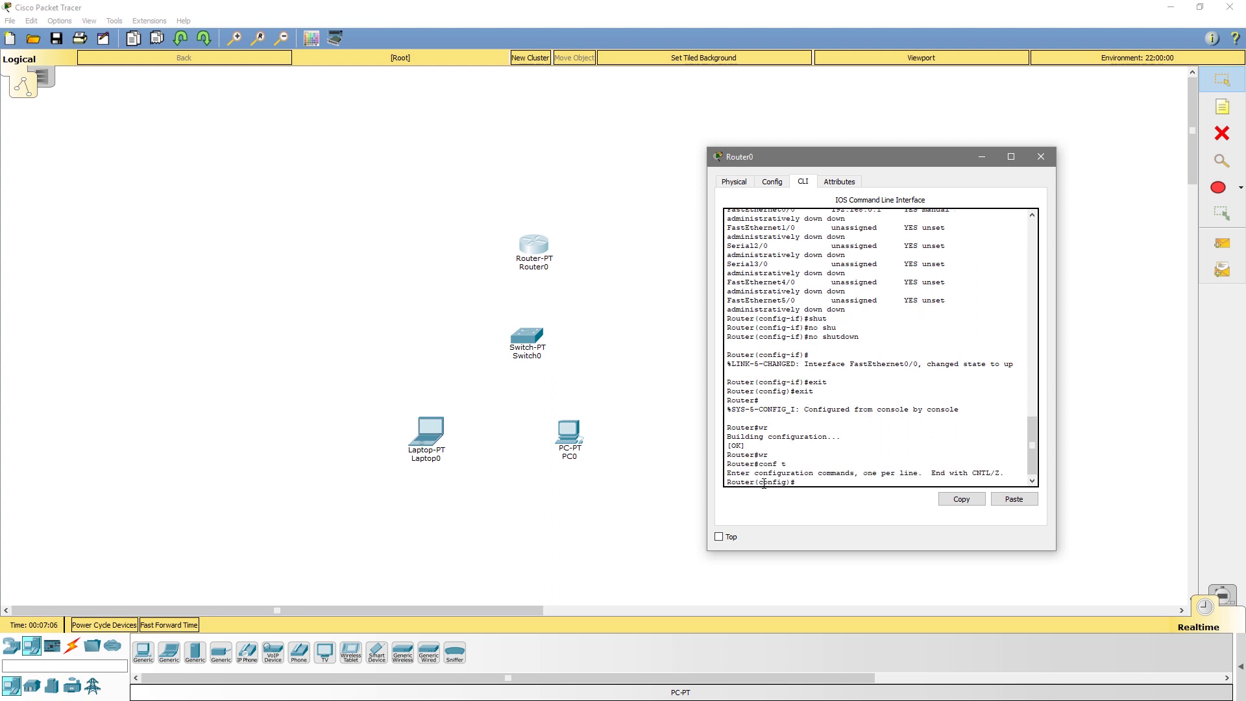
type("servi")
key("Tab")
type("dhc")
key("Tab")
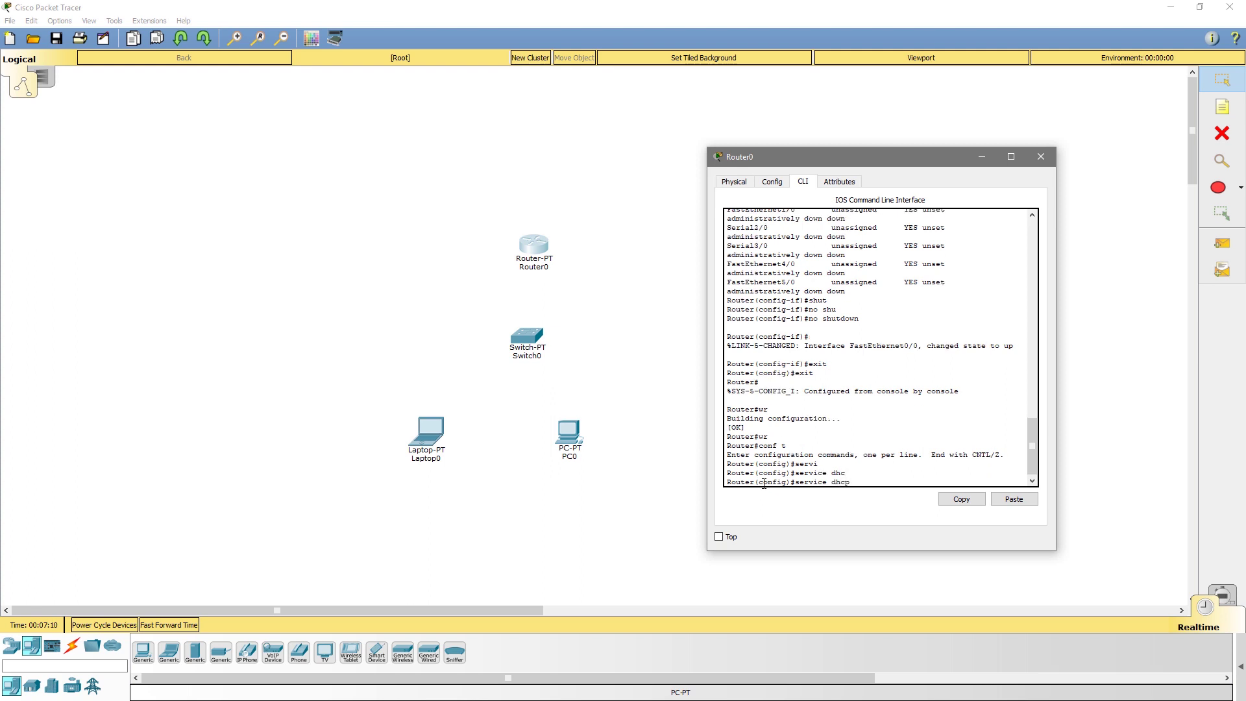
key("Return")
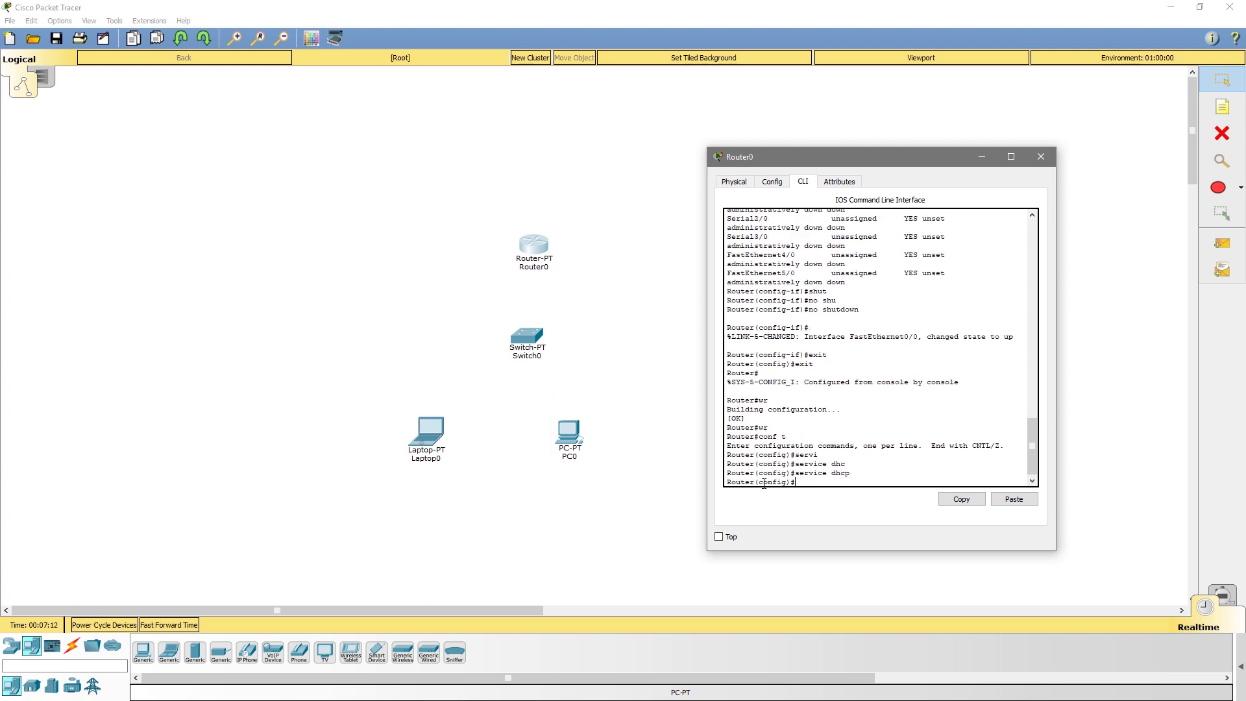
- Create DHCP pool MAIN and enter its network 192.168.1.0 255.255.255
type("ip dh")
key("Tab")
type("poo")
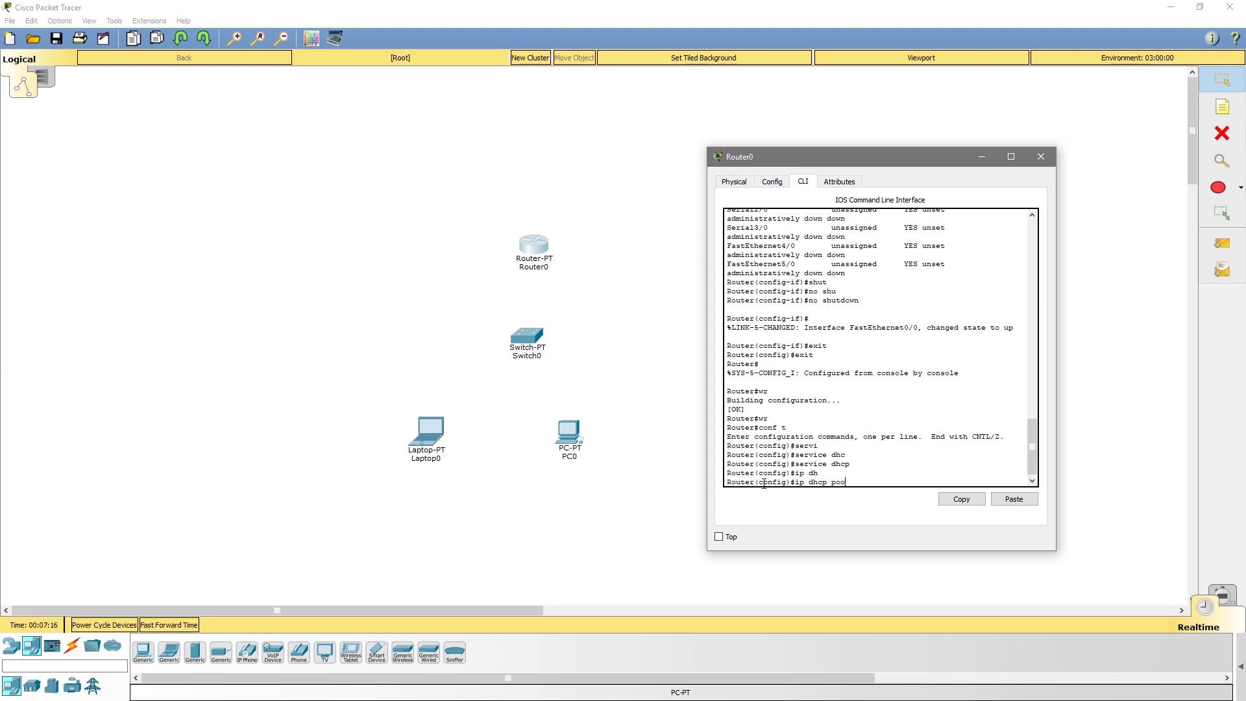
type("l MAIN")
key("Return")
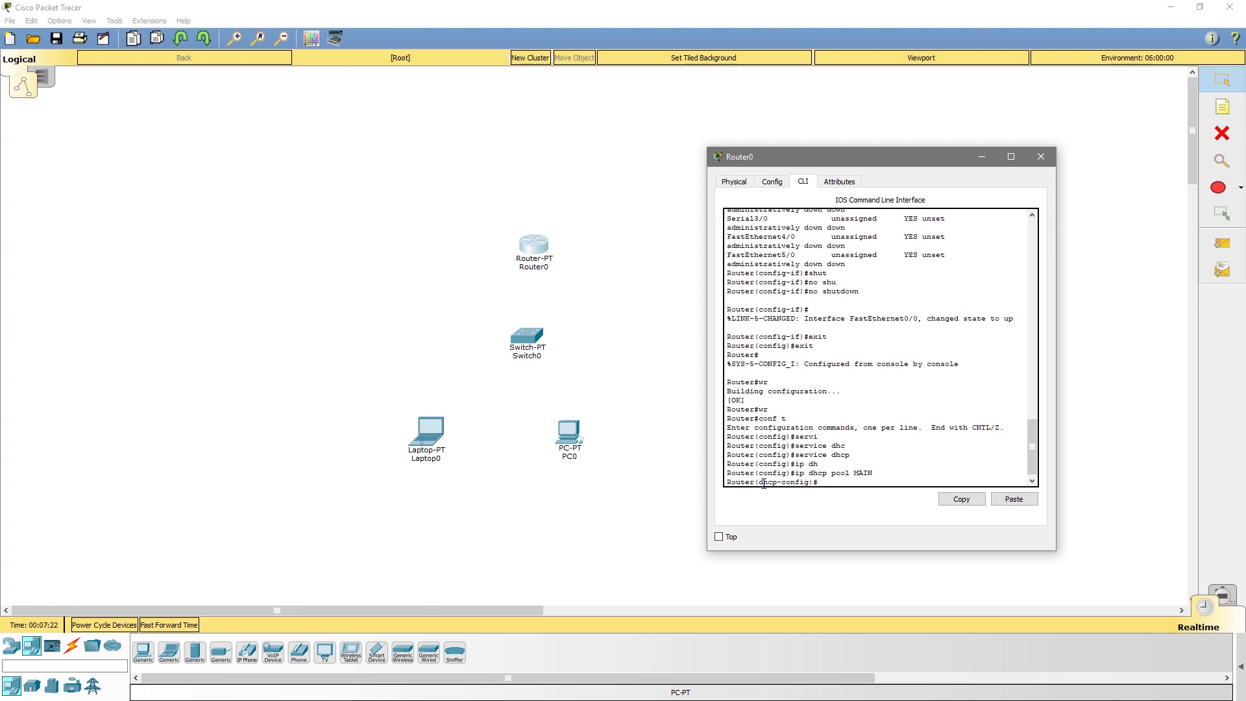
type("network 192.168.1.0 255.255.255.0")
- Apply the 192.168.1.0/24 pool network and set default-router 192.168.0.1
key("Return")
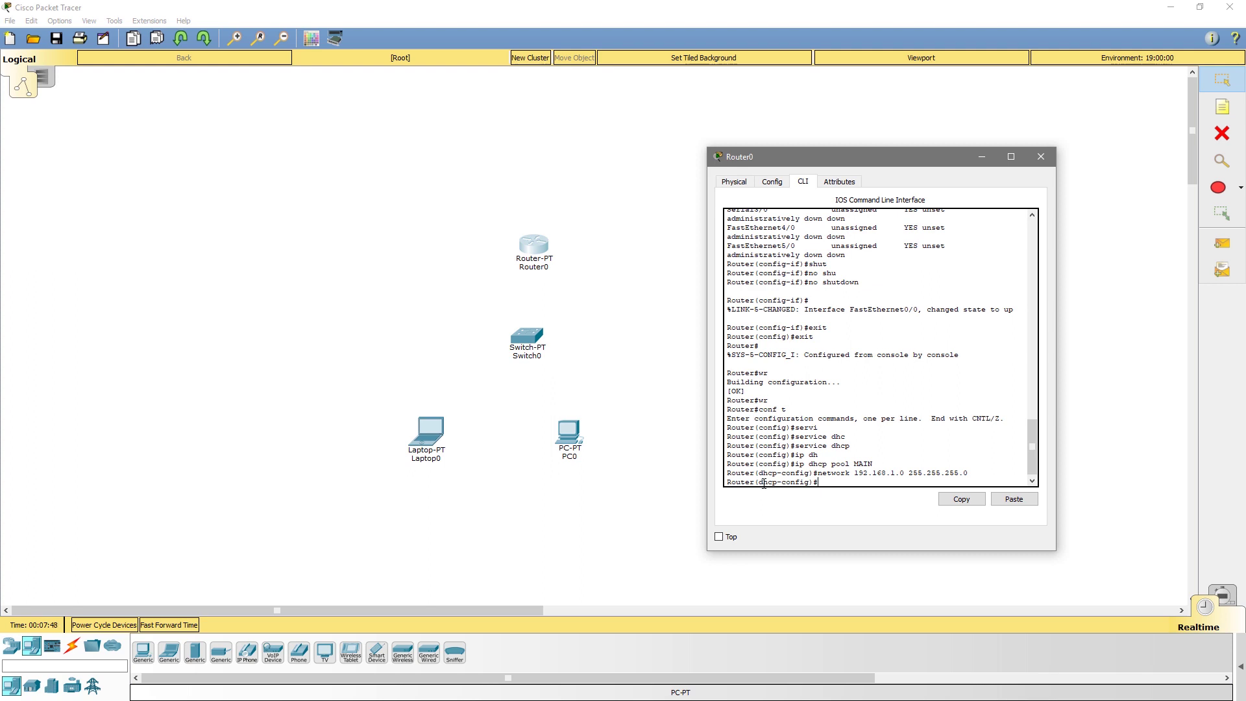
type("default-rou")
key("Tab")
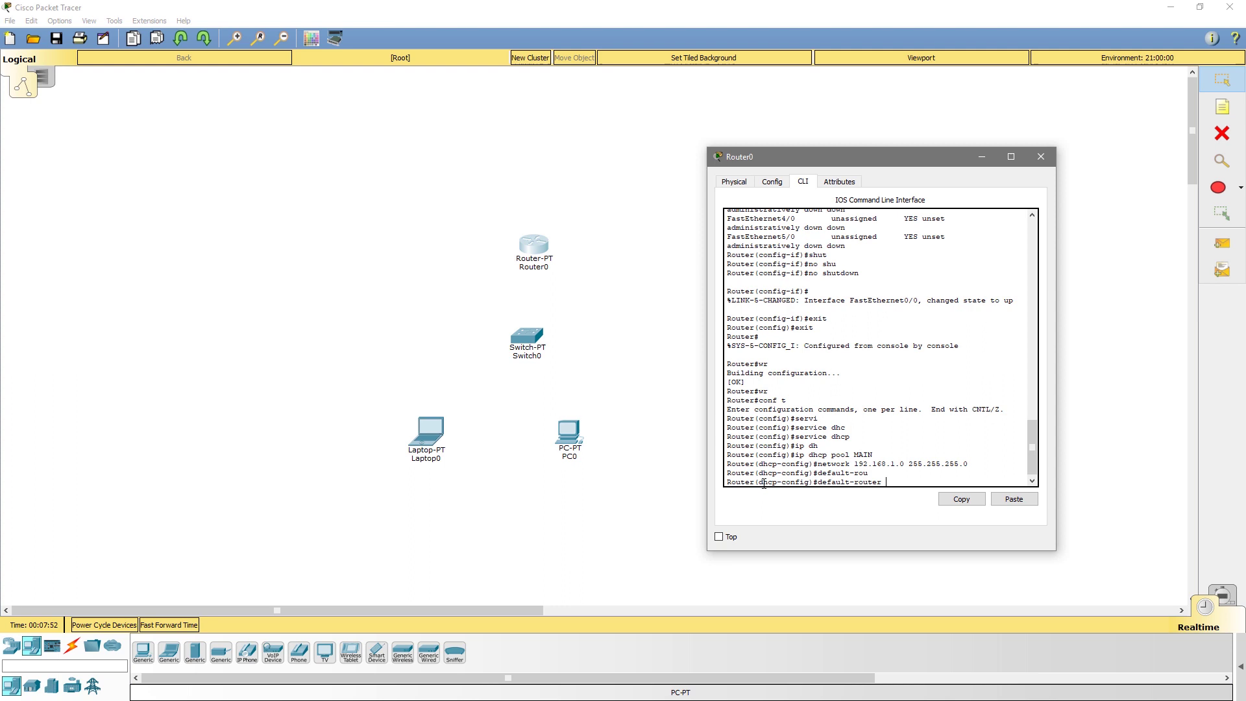
type("192.168.0.1")
key("Return")
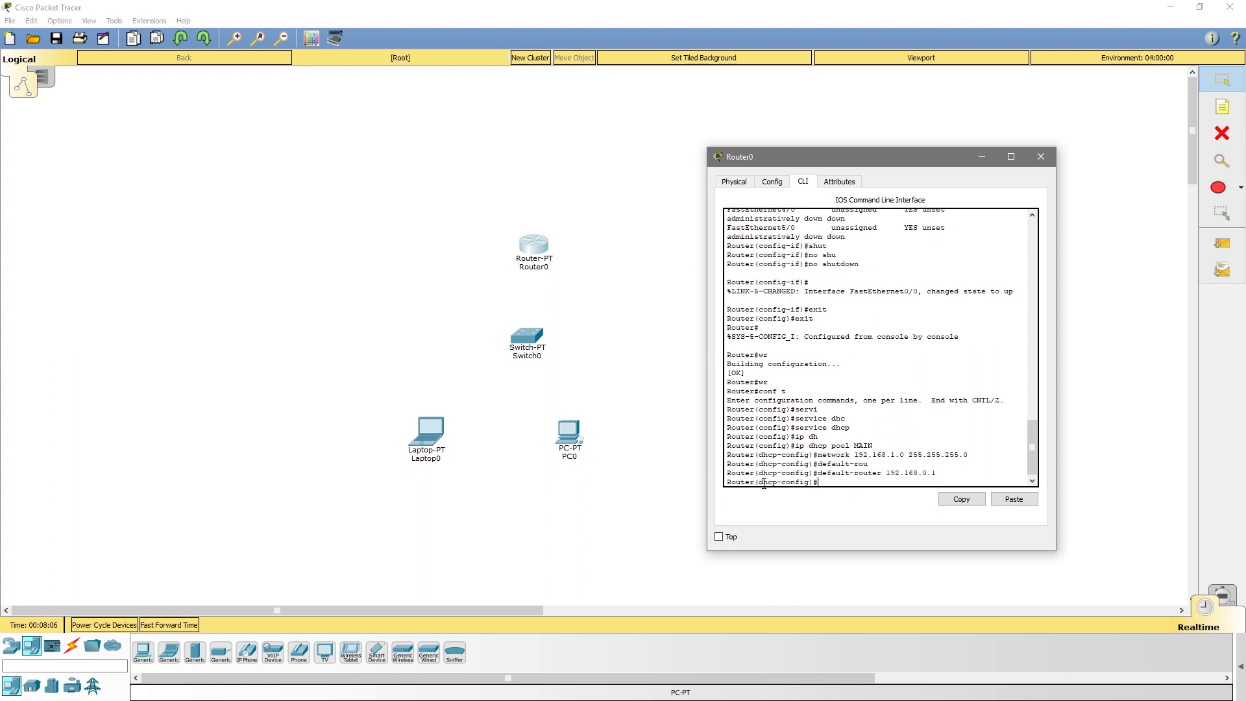
- Replace pool network 192.168.1.0 with 192.168.0.0 255.255.255.0
type("no net")
key("Tab")
type("192.1")
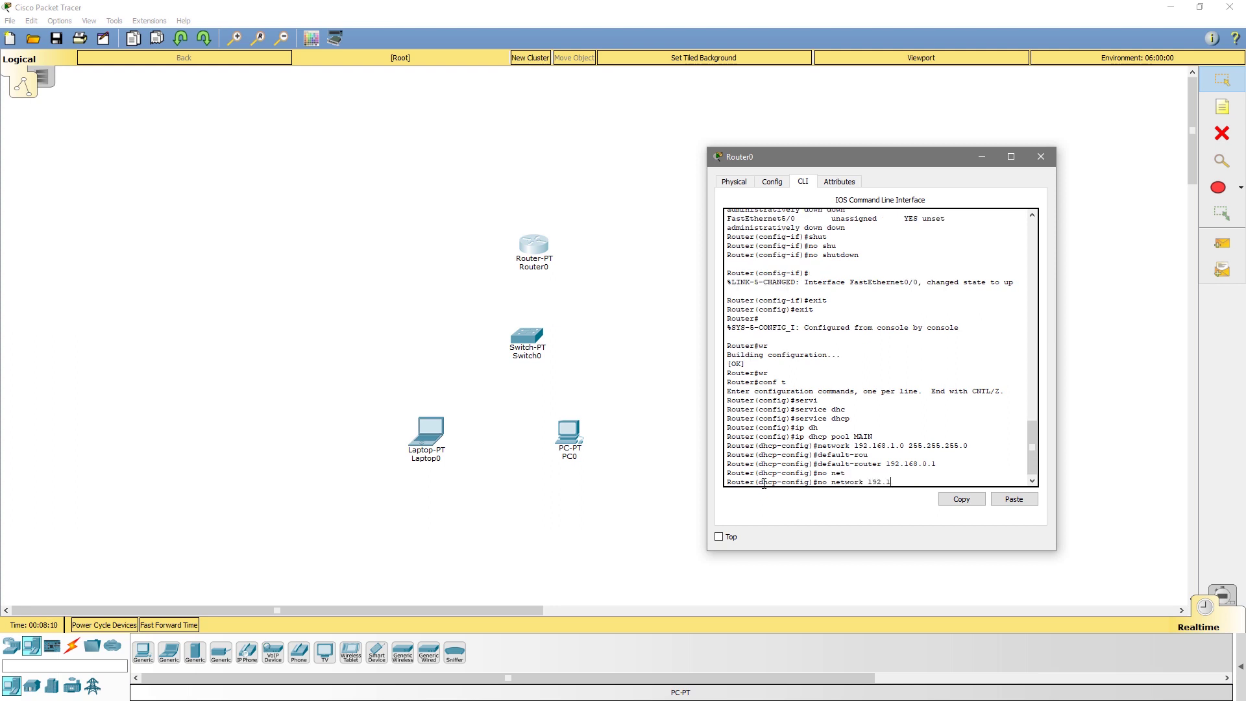
type("68.1.0 255.255.255.0")
key("Return")
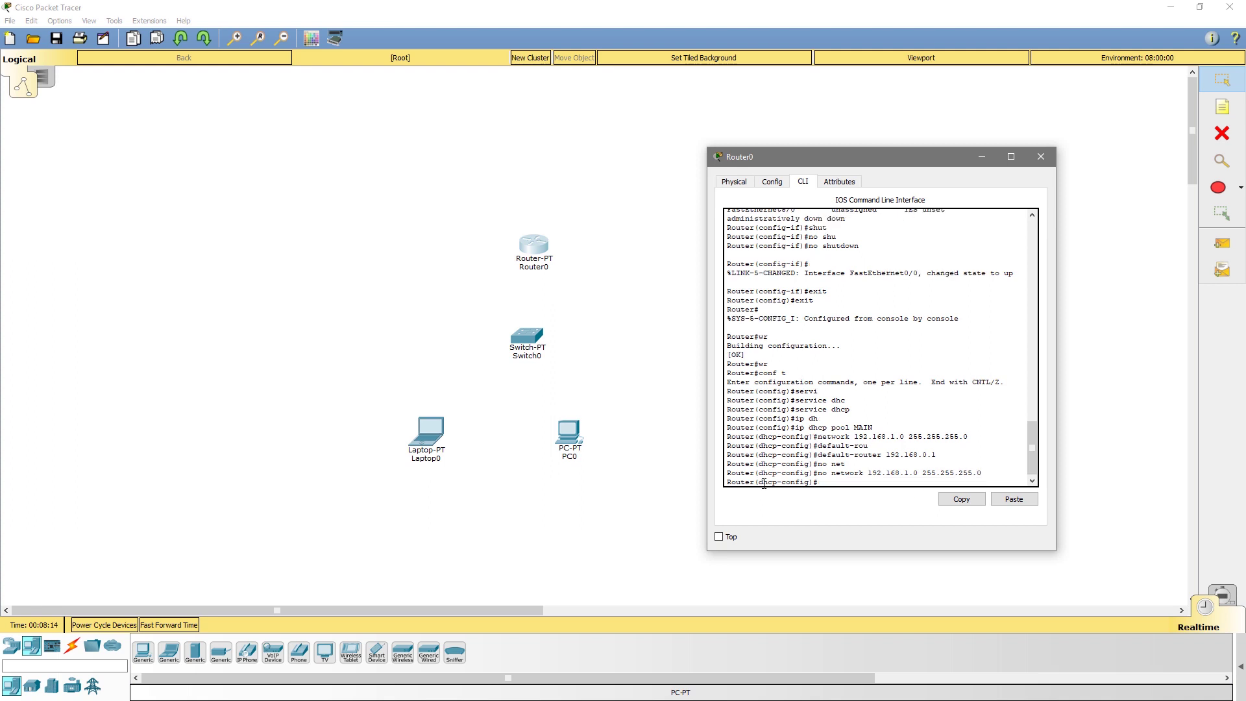
key("Up")
key("Up")
key("Up")
key("Up")
key("Up")
key("BackSpace")
type("0")
key("Return")
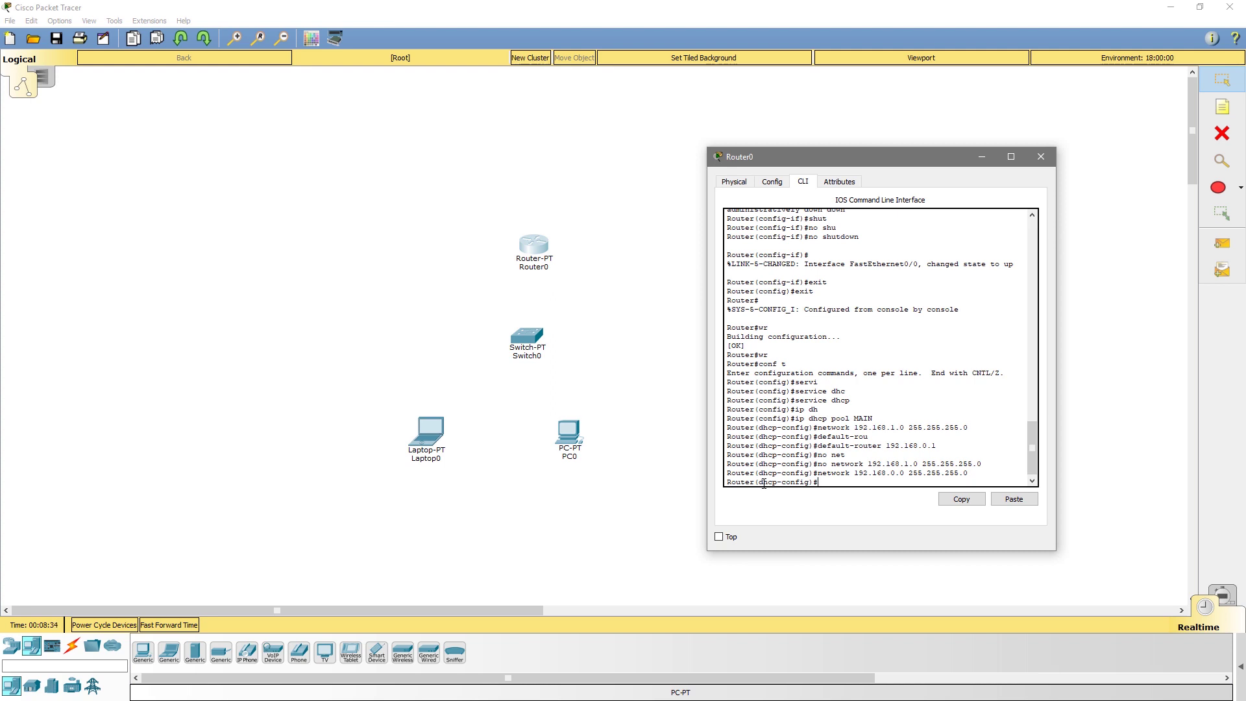
- Set the MAIN pool's DNS server to 192.168.0.1
type("dns-se")
key("Tab")
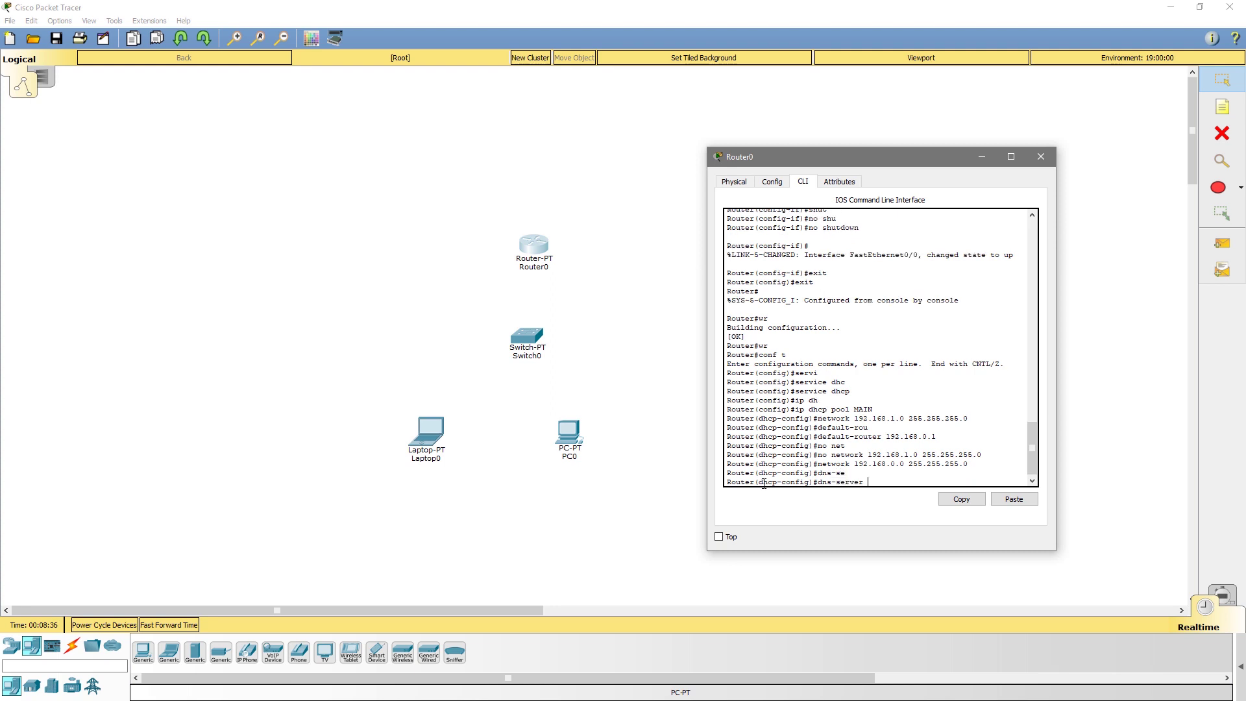
type("192.168.0.1")
key("Return")
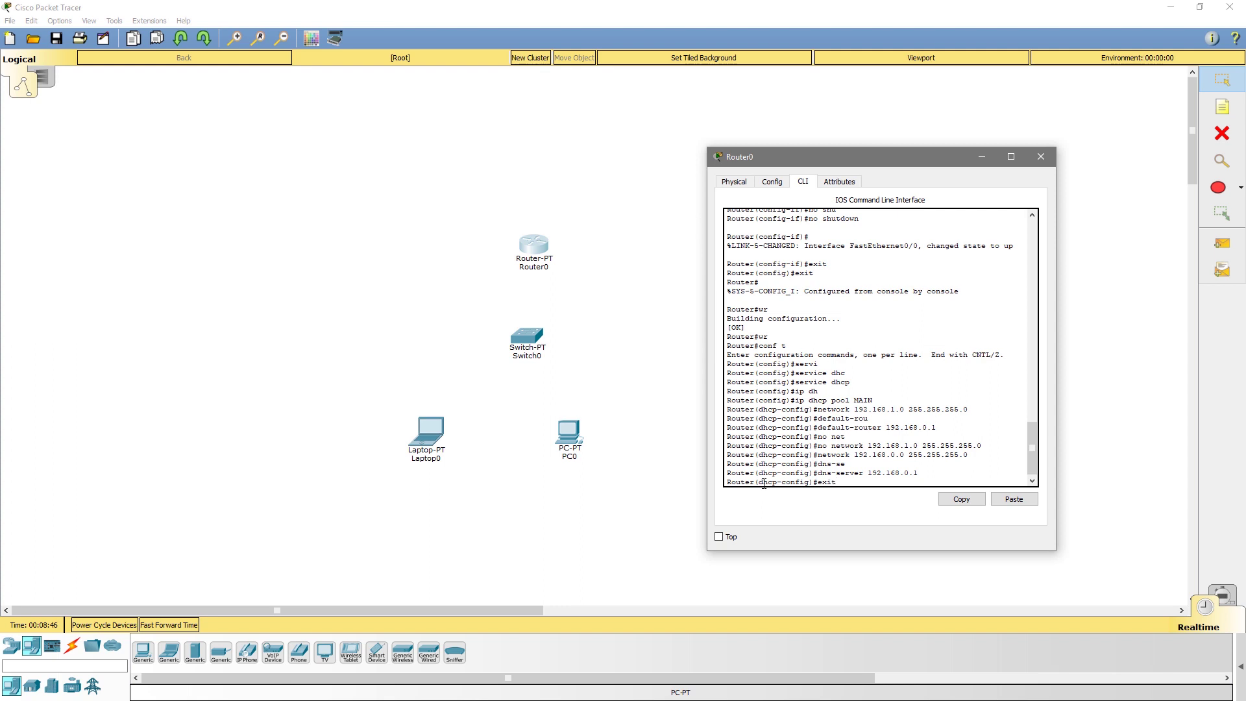
- Leave the pool and exclude 192.168.0.1 with ip dhcp excluded-address
type("exit")
key("Return")
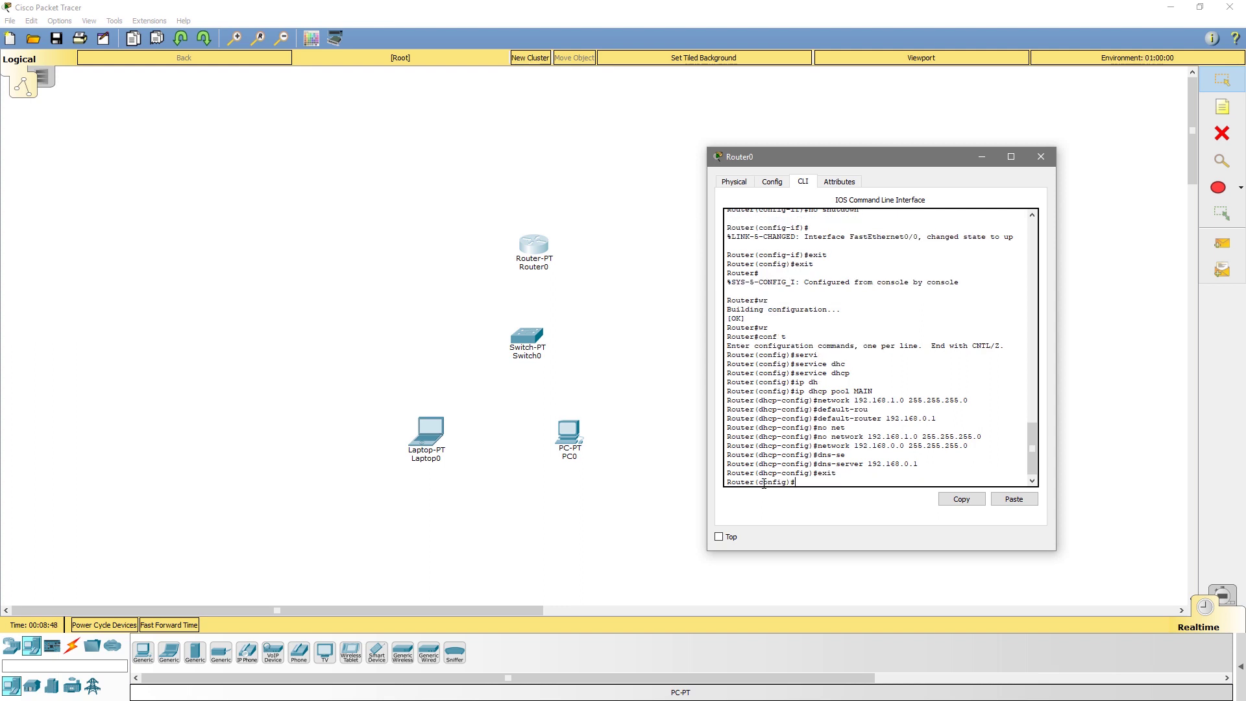
type("ip dhcp exc")
key("Tab")
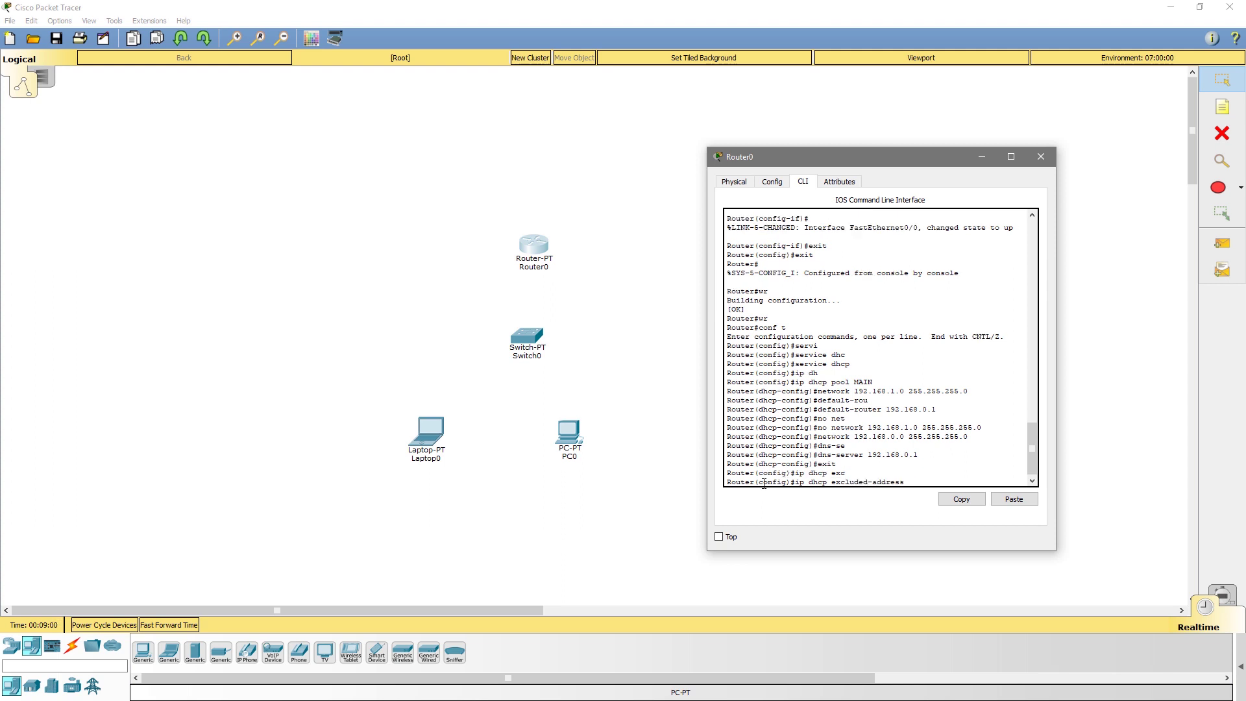
type("192.168.0.1")
key("Return")
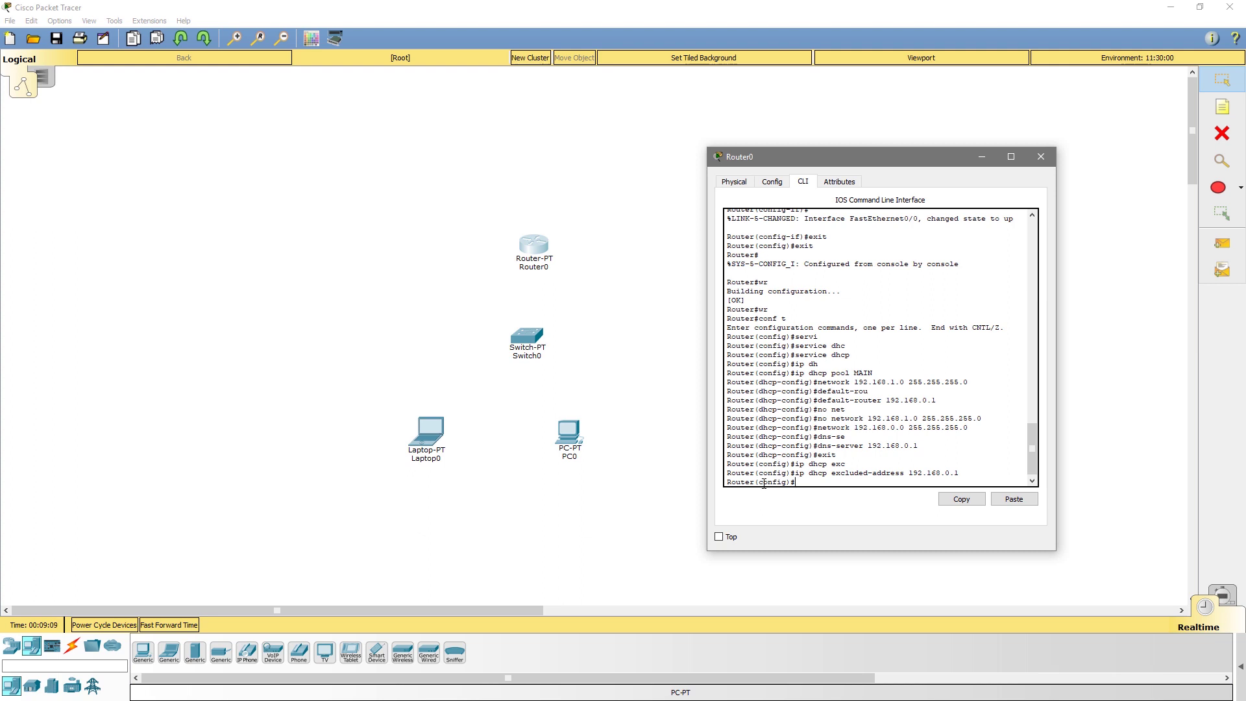
- Exit configuration mode, save the config with wr, and reposition the Router0 window
type("exit")
key("Return")
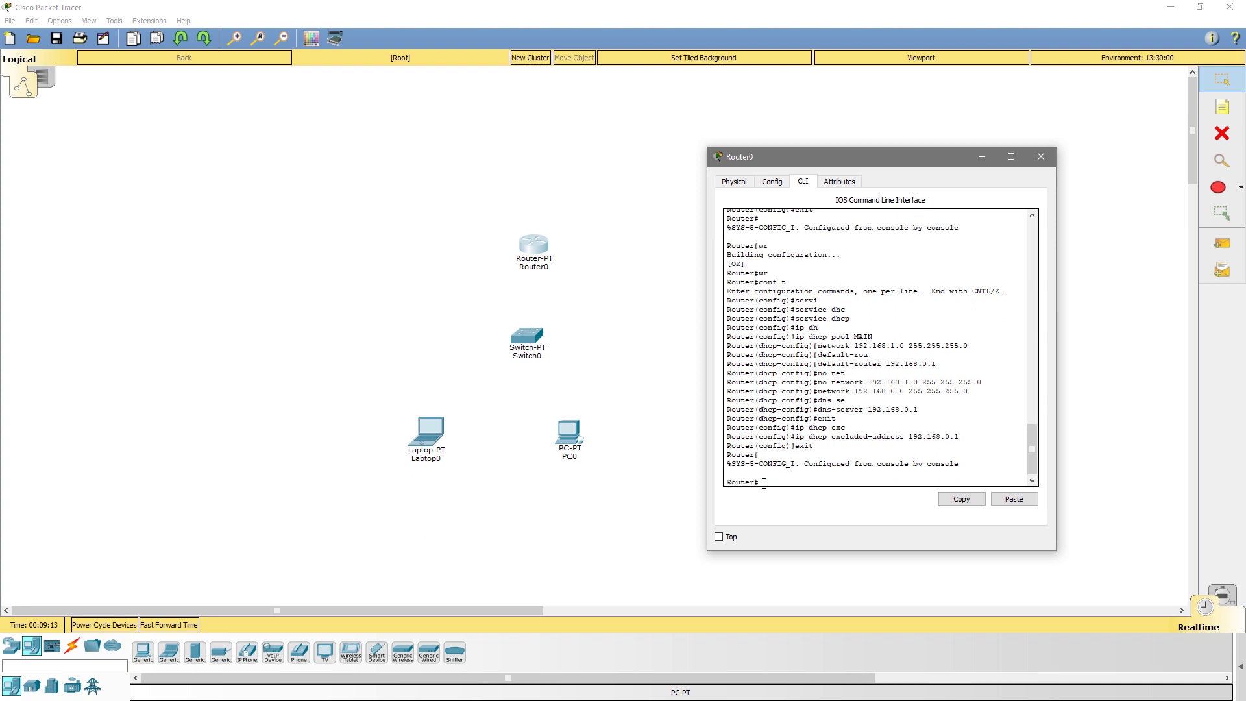
type("wr")
key("Return")
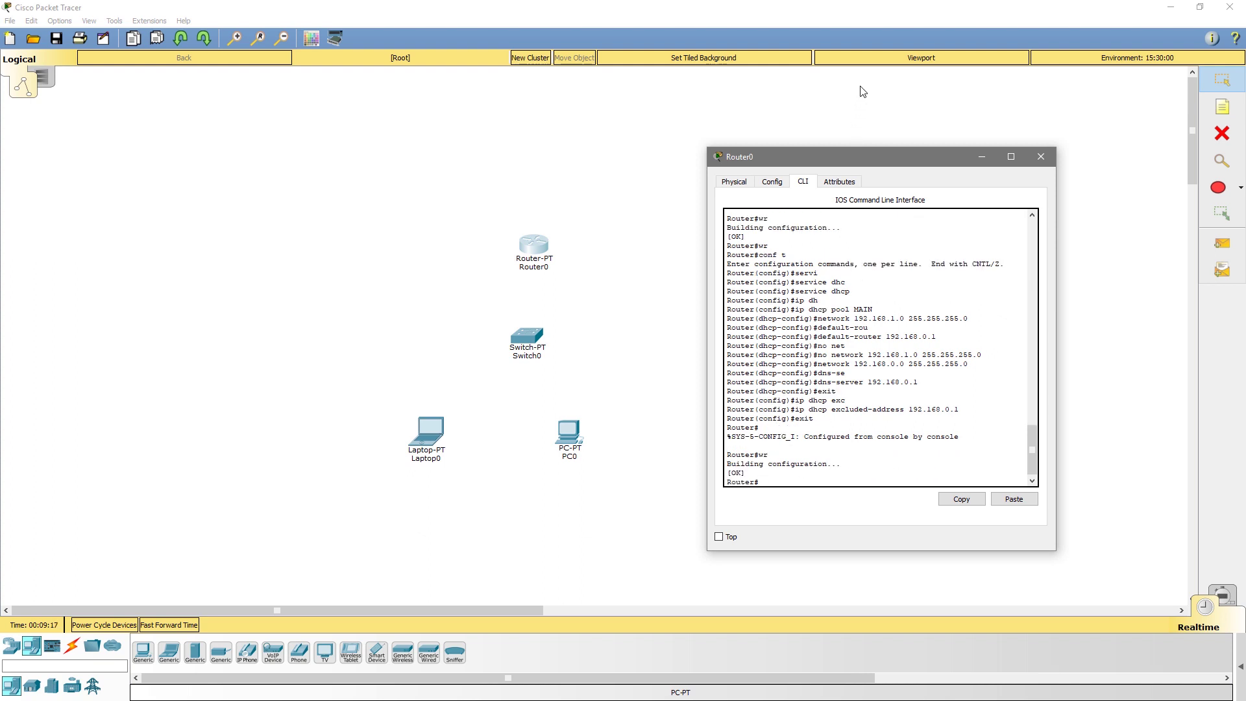
mouse_move(873, 154)
left_mouse_down()
mouse_move(831, 153)
mouse_move(882, 142)
left_mouse_up()
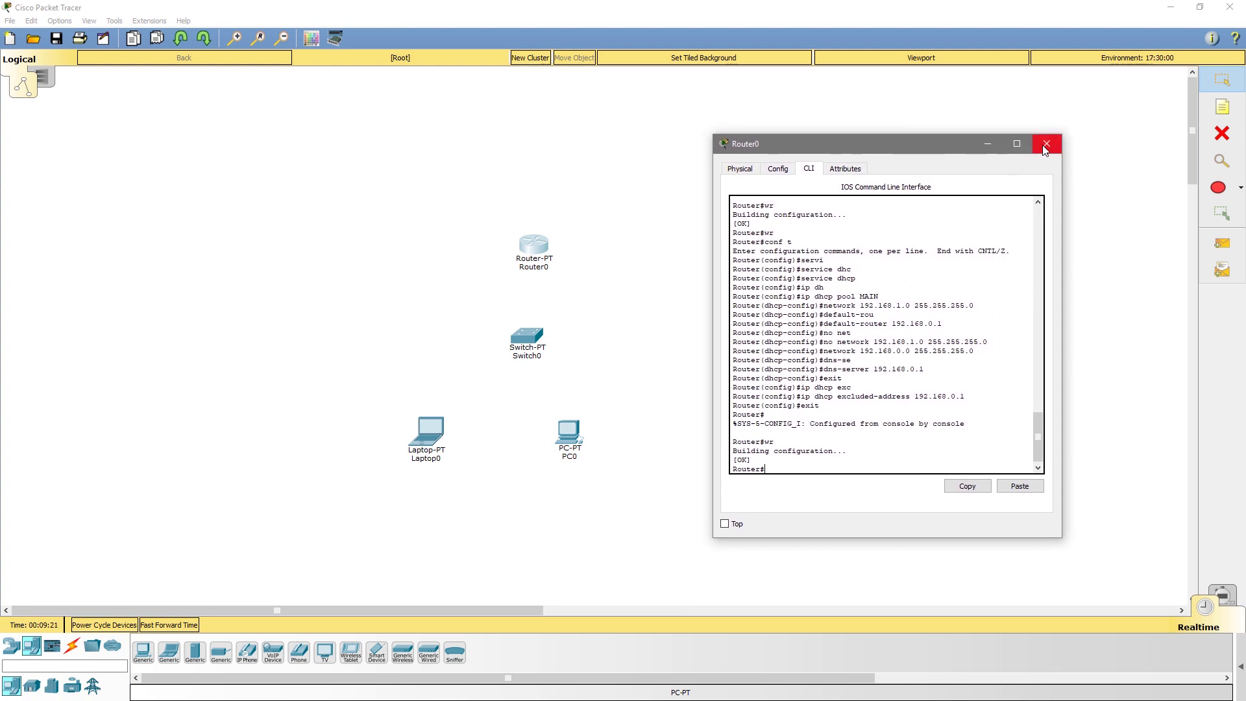
left_click_drag(856, 144, 895, 147)
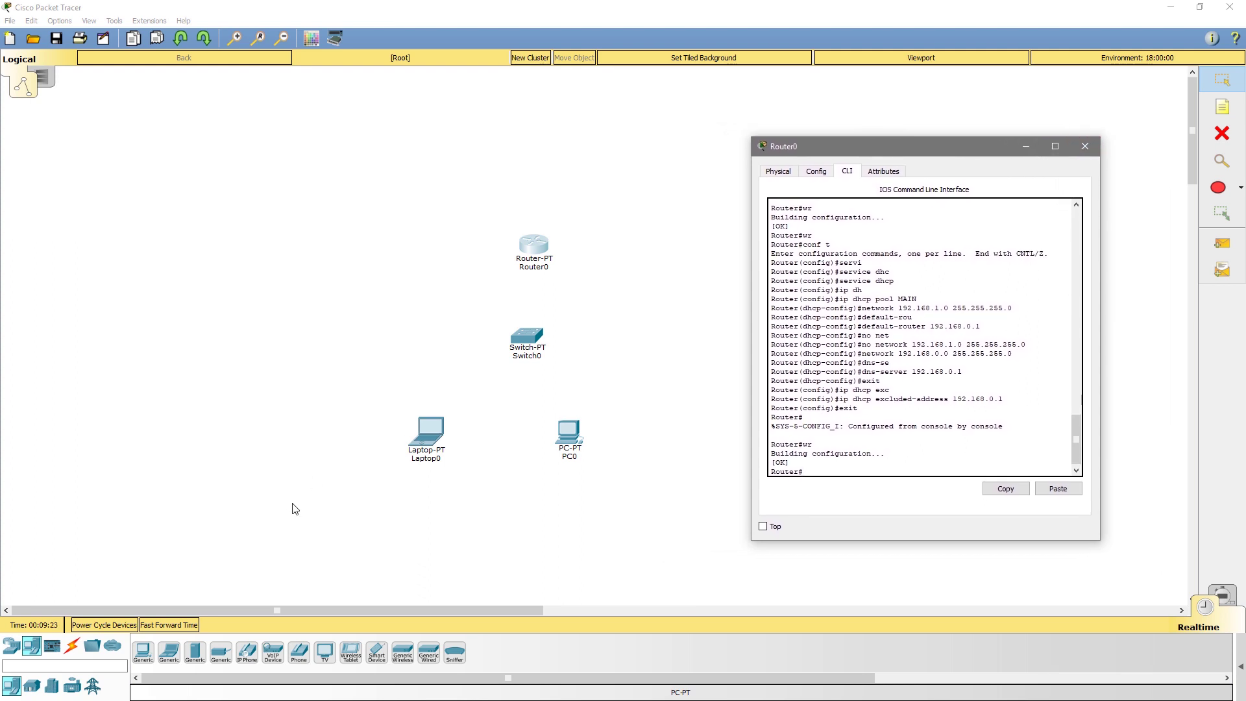
- Connect Router0, Laptop0 and PC0 to Switch0 using Automatic cables
left_click(72, 645)
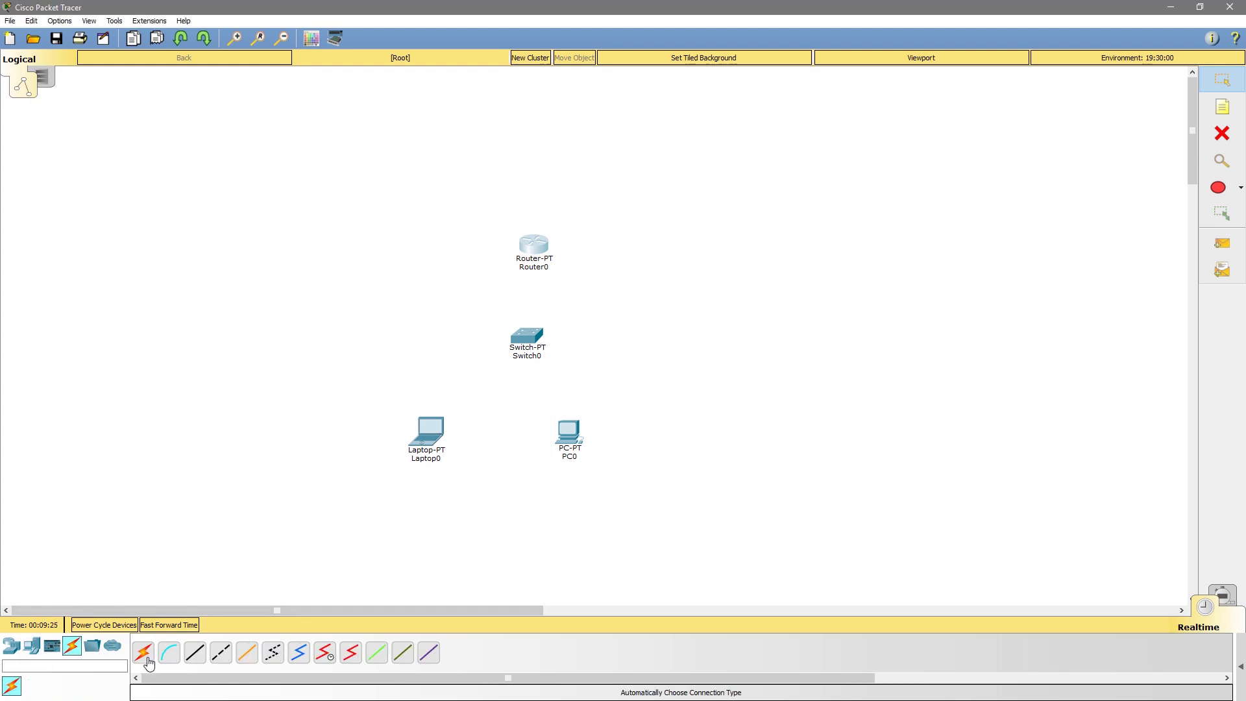
left_click(148, 659)
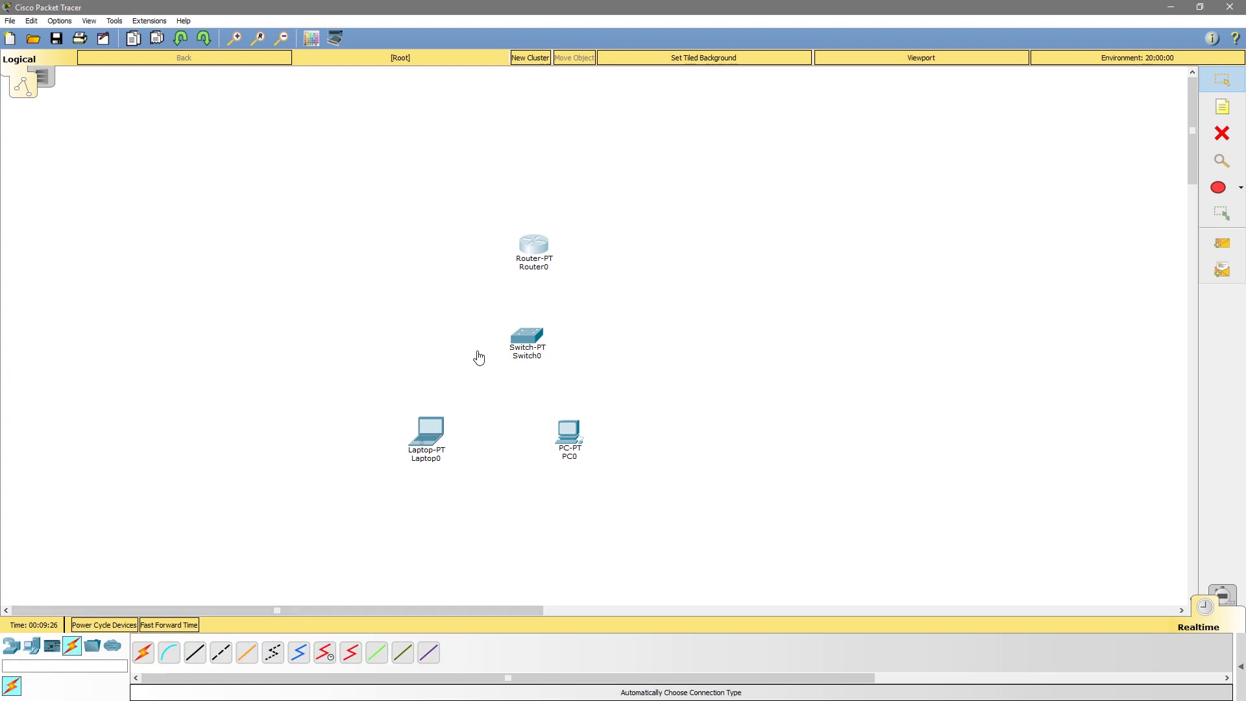
left_click(532, 247)
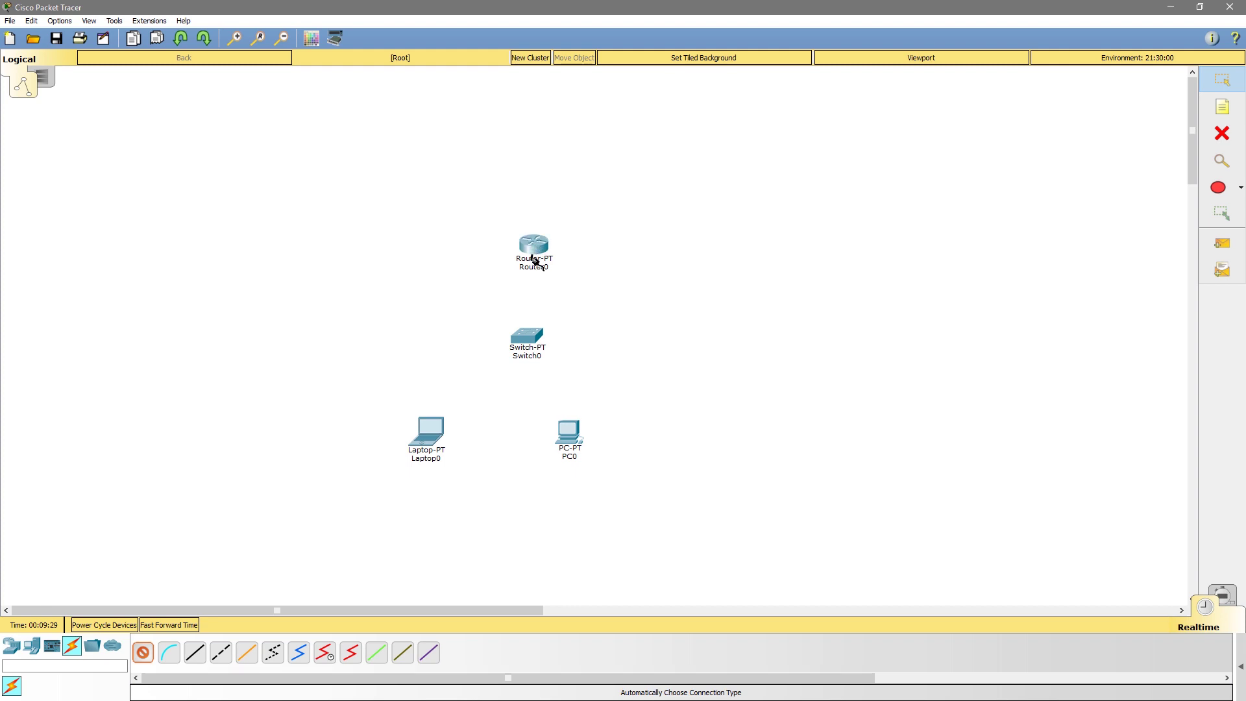
left_click(527, 336)
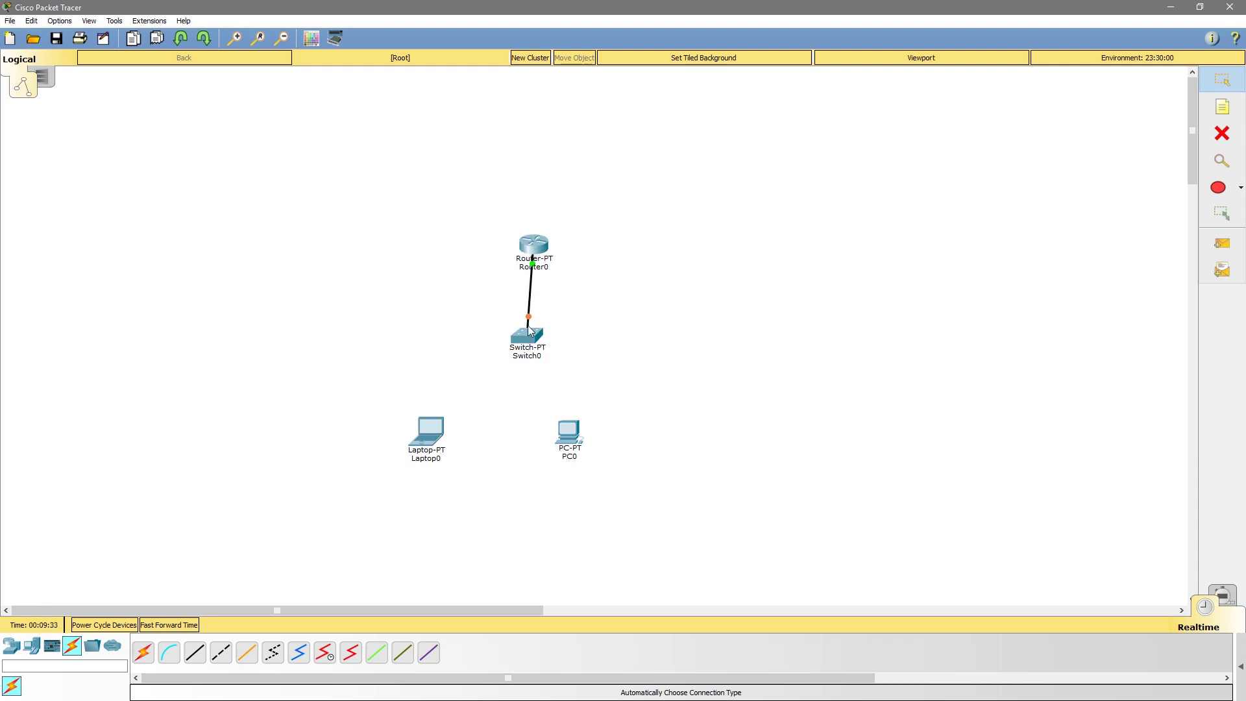
left_click(146, 656)
left_click(430, 431)
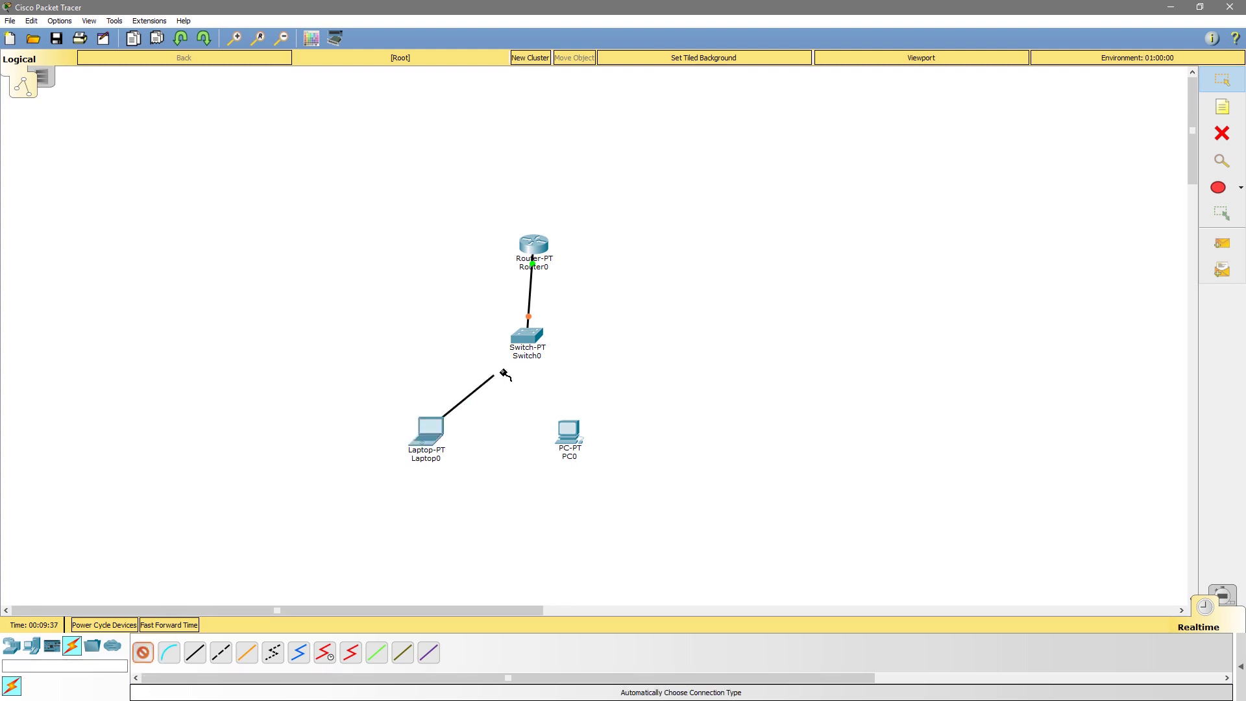
left_click(532, 336)
left_click(570, 433)
left_click(530, 337)
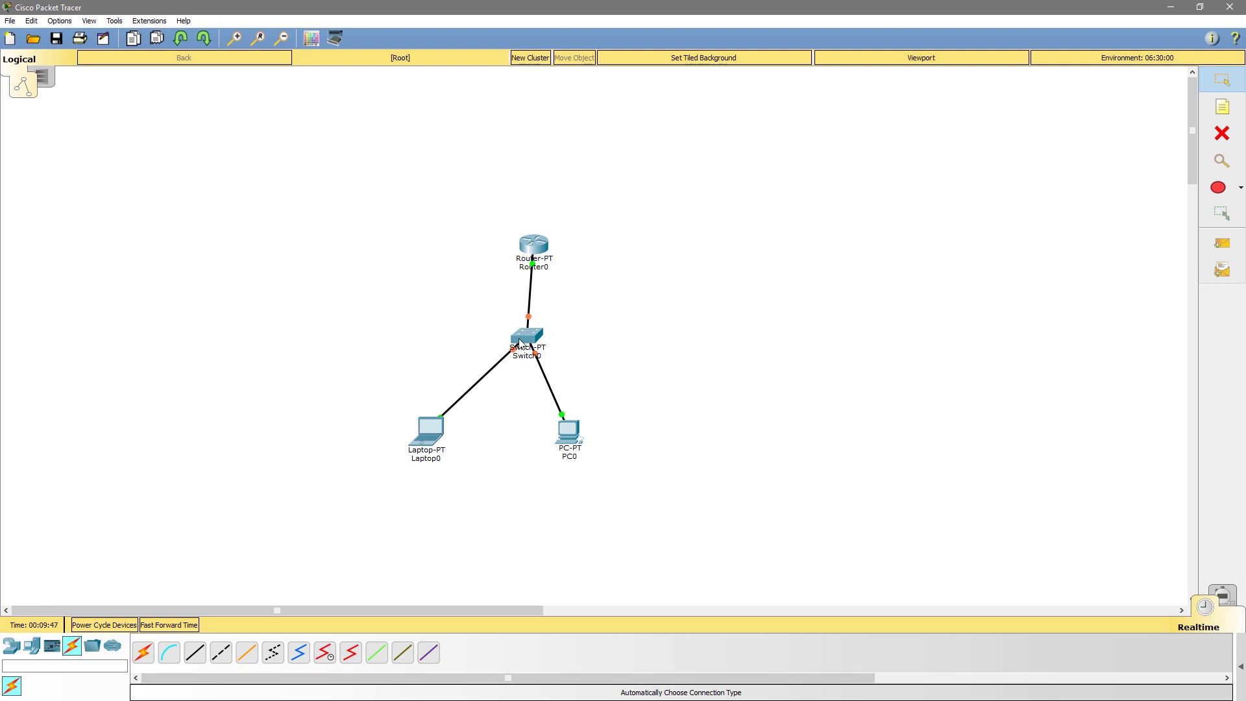
mouse_move(520, 344)
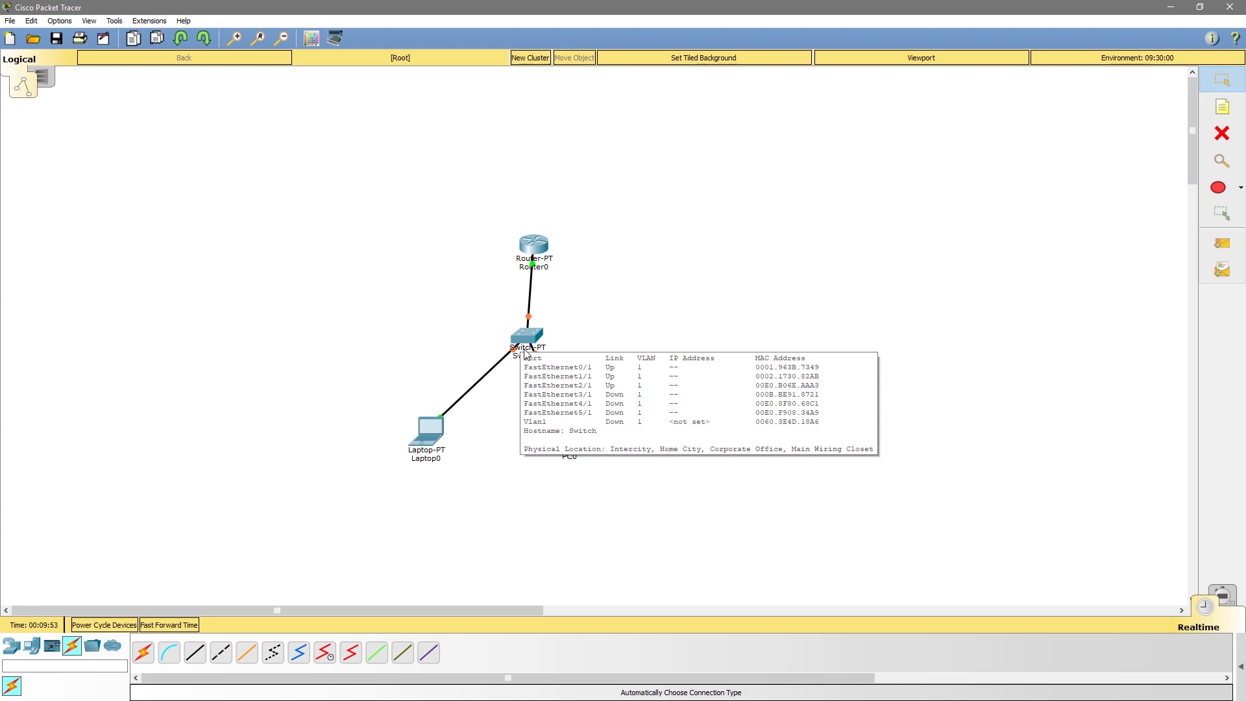
- In Laptop0's Config Settings, select DHCP for both IPv4 and IPv6
left_click(440, 435)
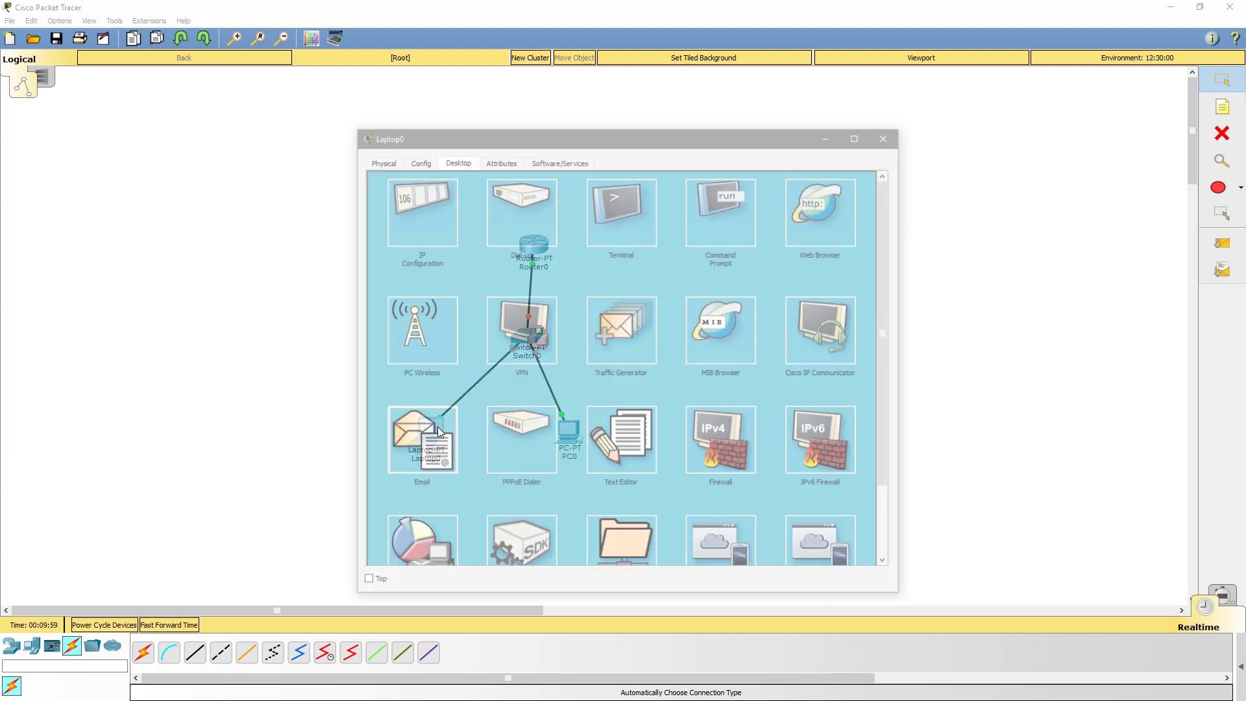
left_click(417, 159)
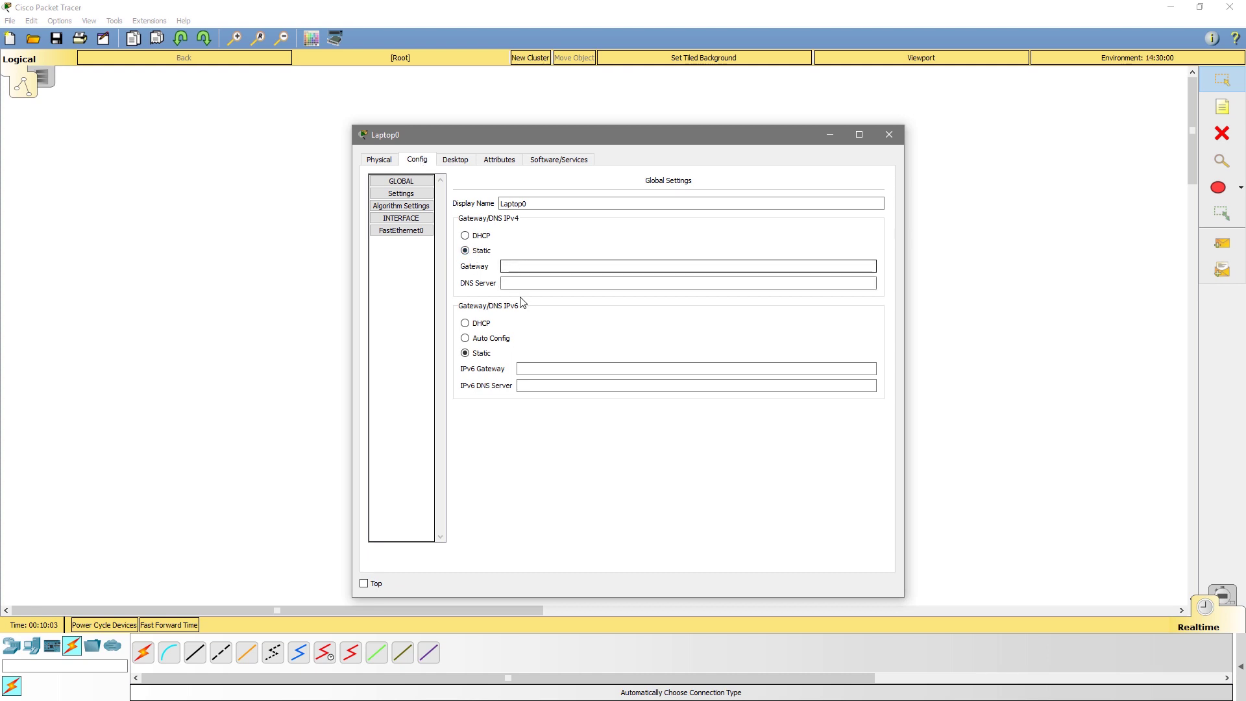
left_click(503, 264)
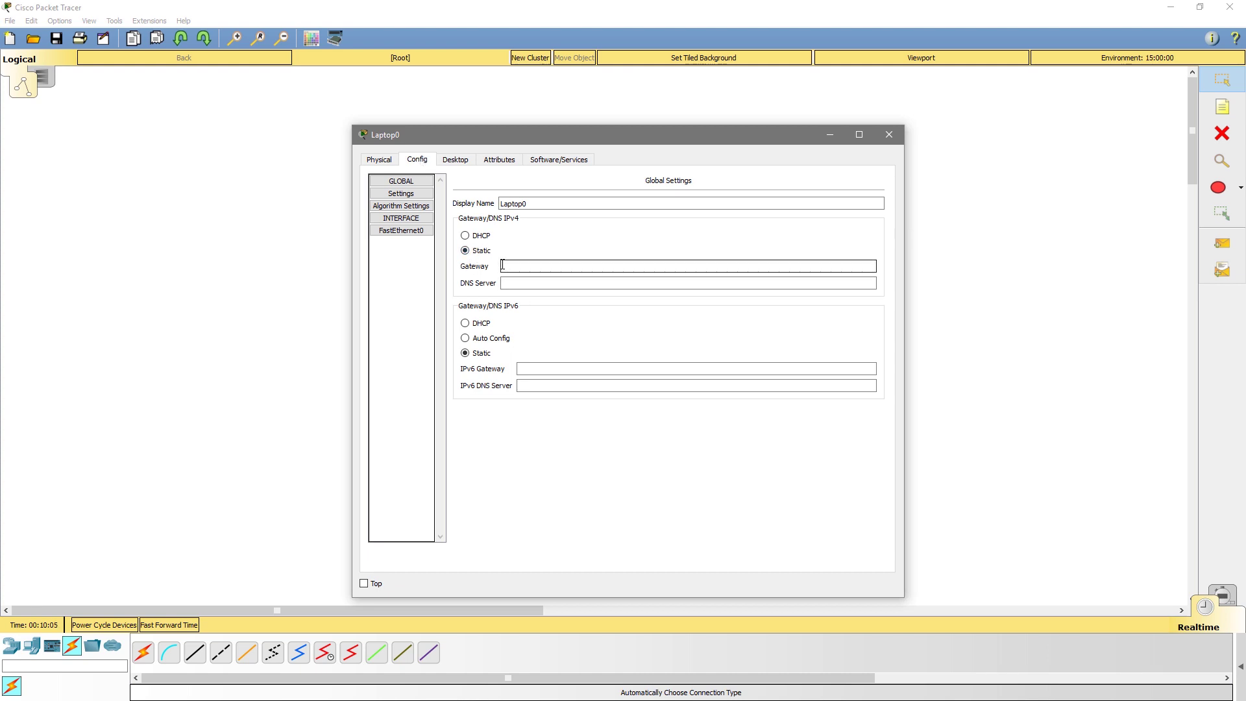
left_click(481, 236)
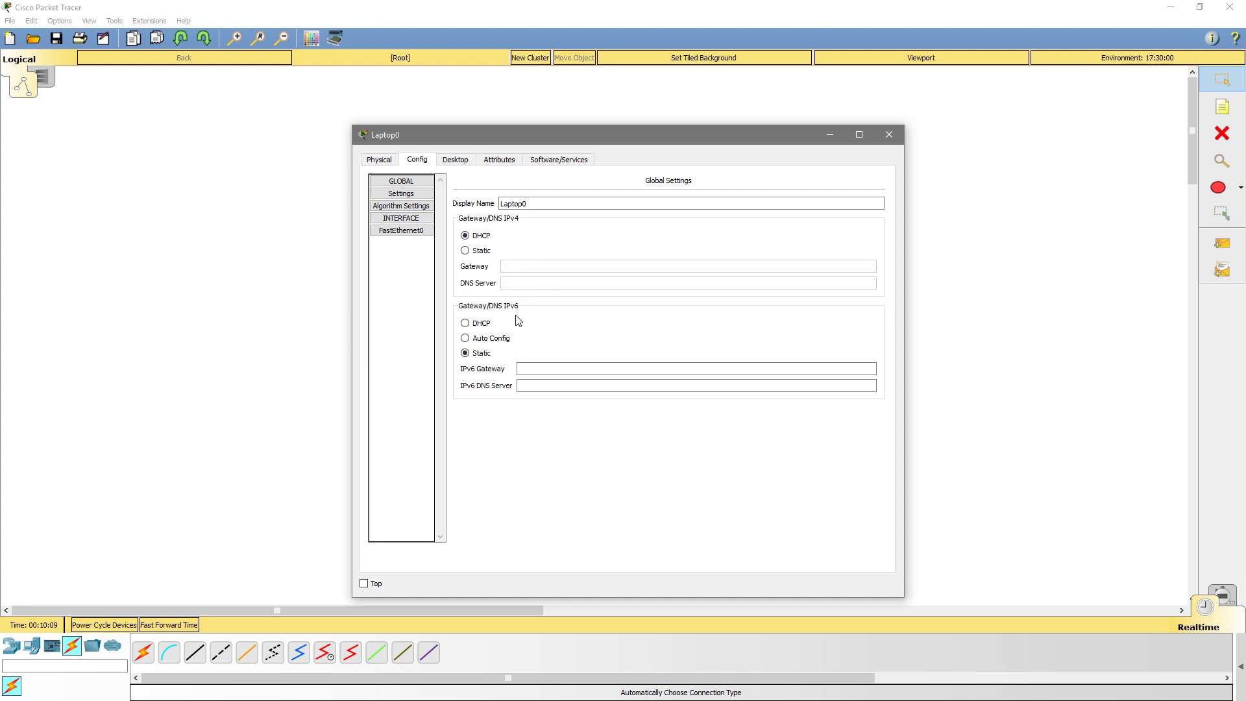
left_click(476, 325)
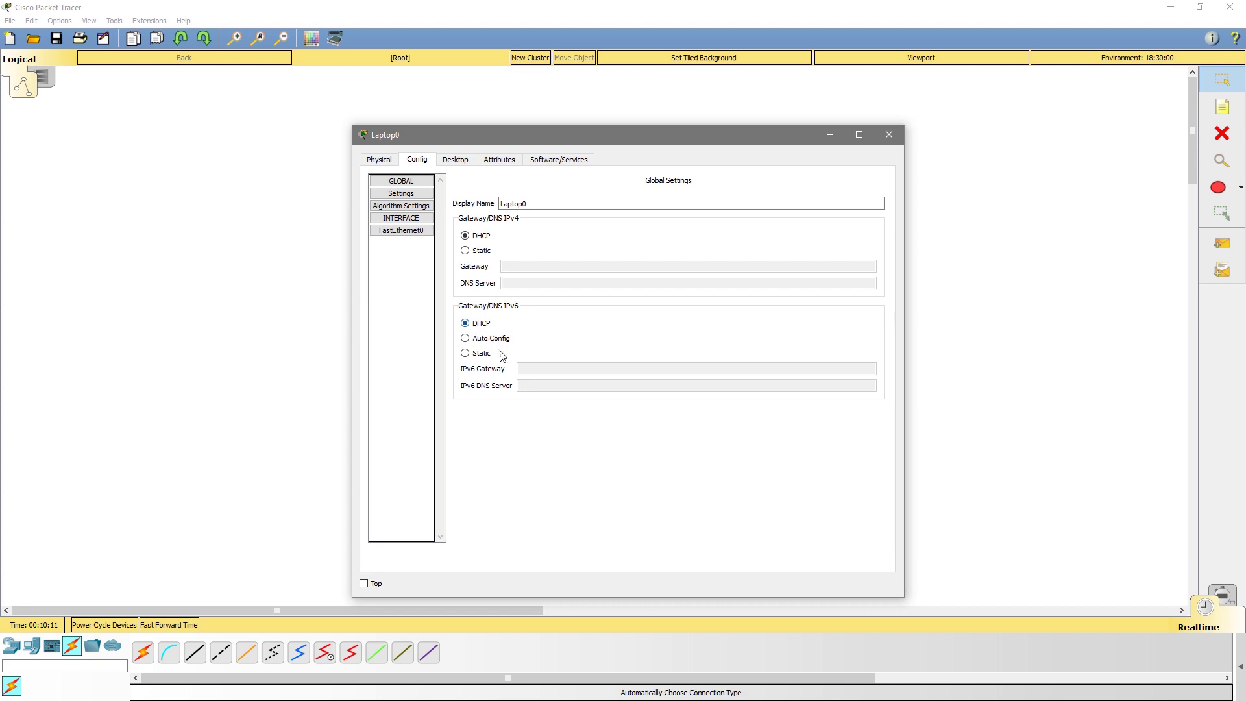
left_click_drag(527, 133, 713, 137)
- Close Laptop0's mail panel and return to its Command Prompt
left_click(672, 159)
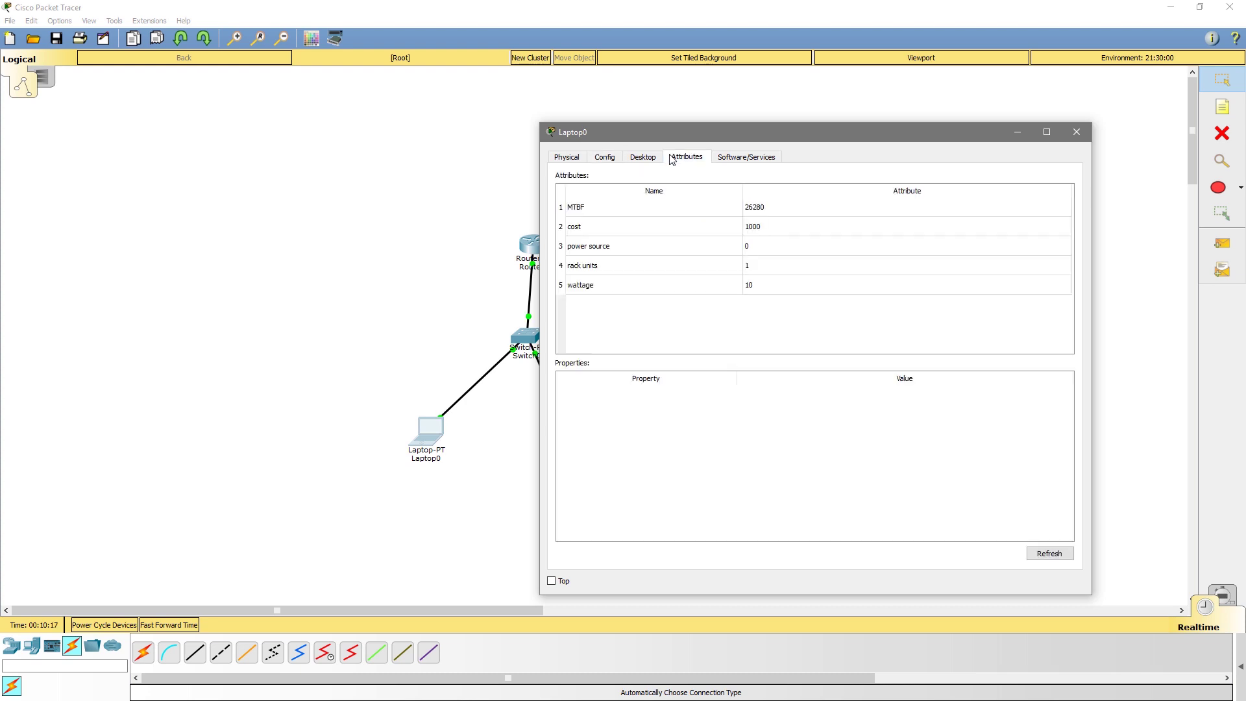
left_click(656, 157)
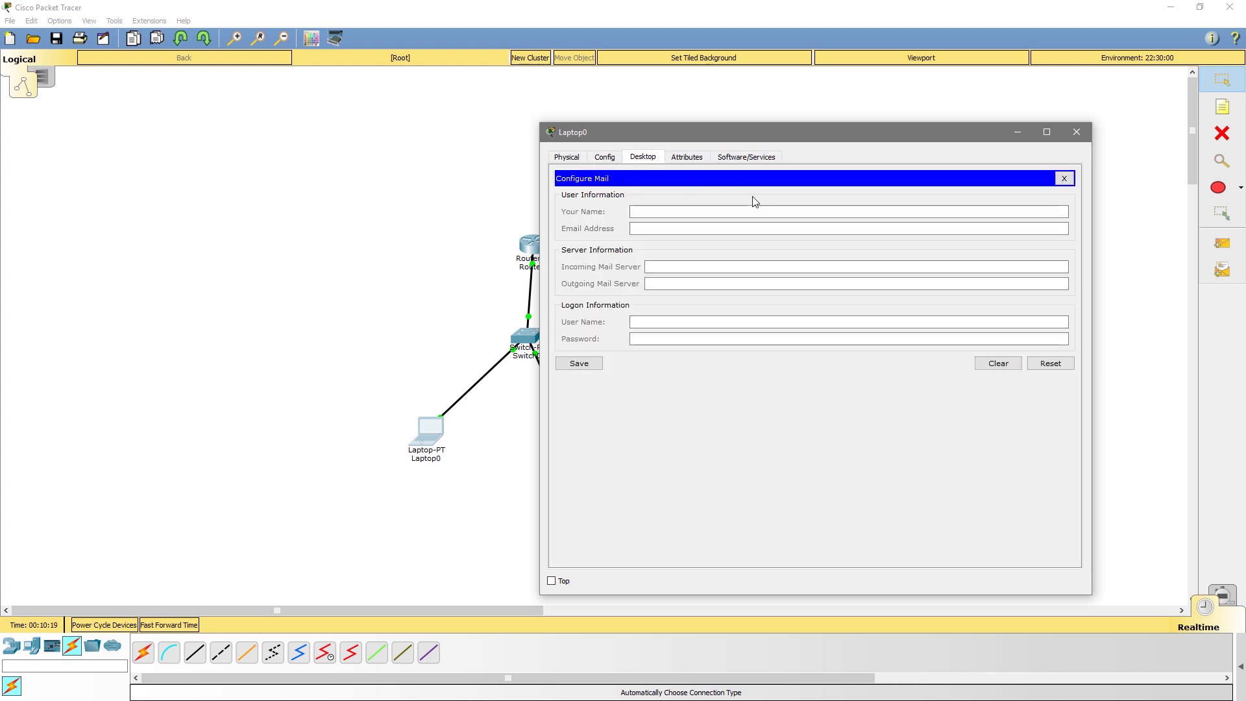
left_click(1064, 179)
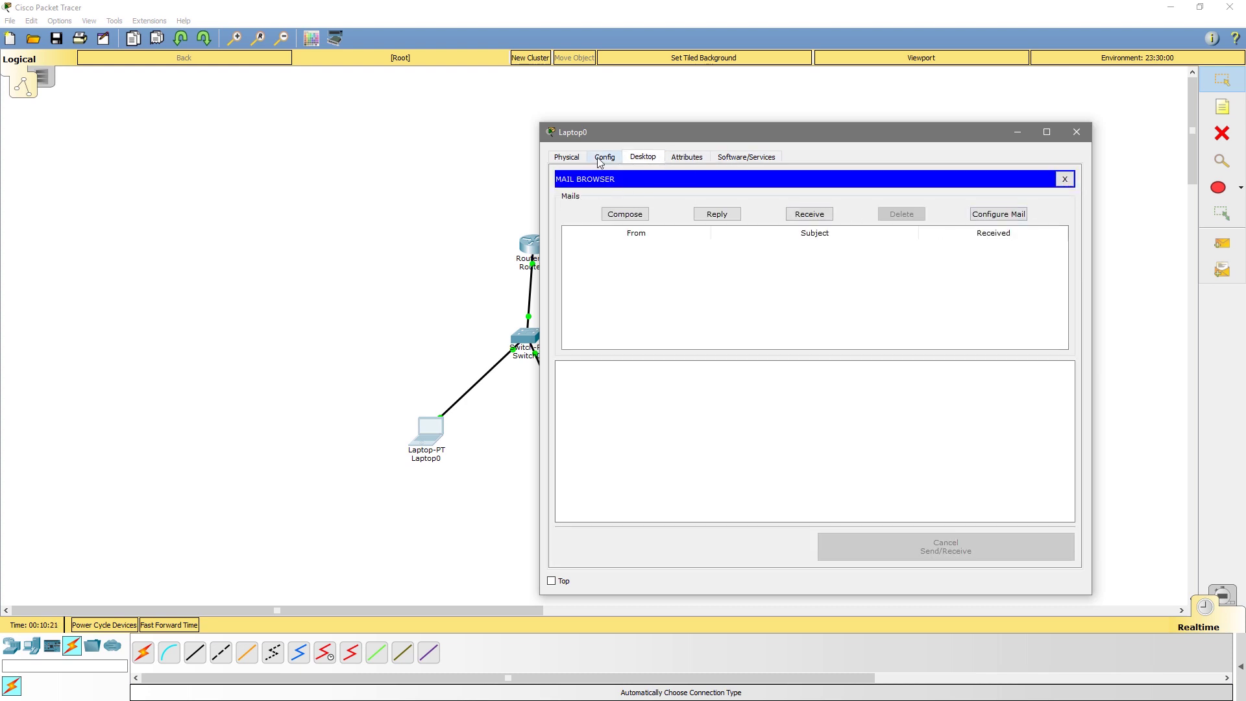
left_click(1064, 178)
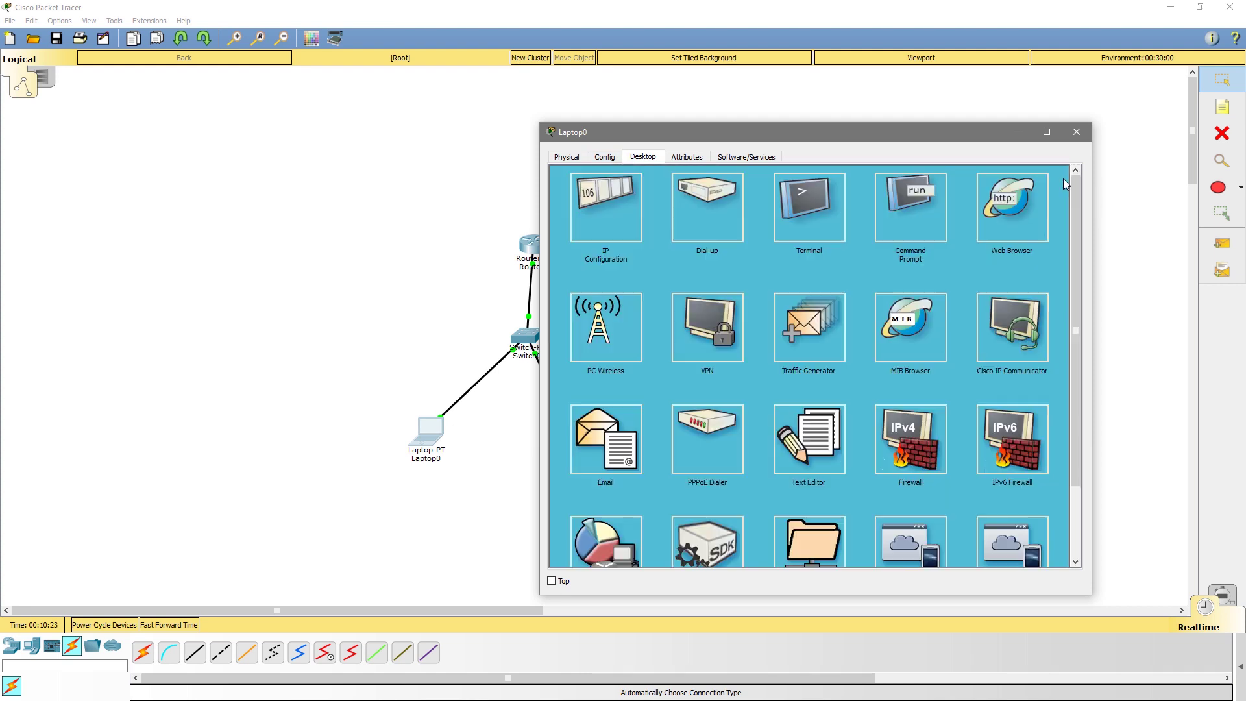
- Rerun ipconfig on Laptop0, still getting 169.254.229.39, confirm DHCP setting, and close it
left_click(882, 223)
double_click(882, 223)
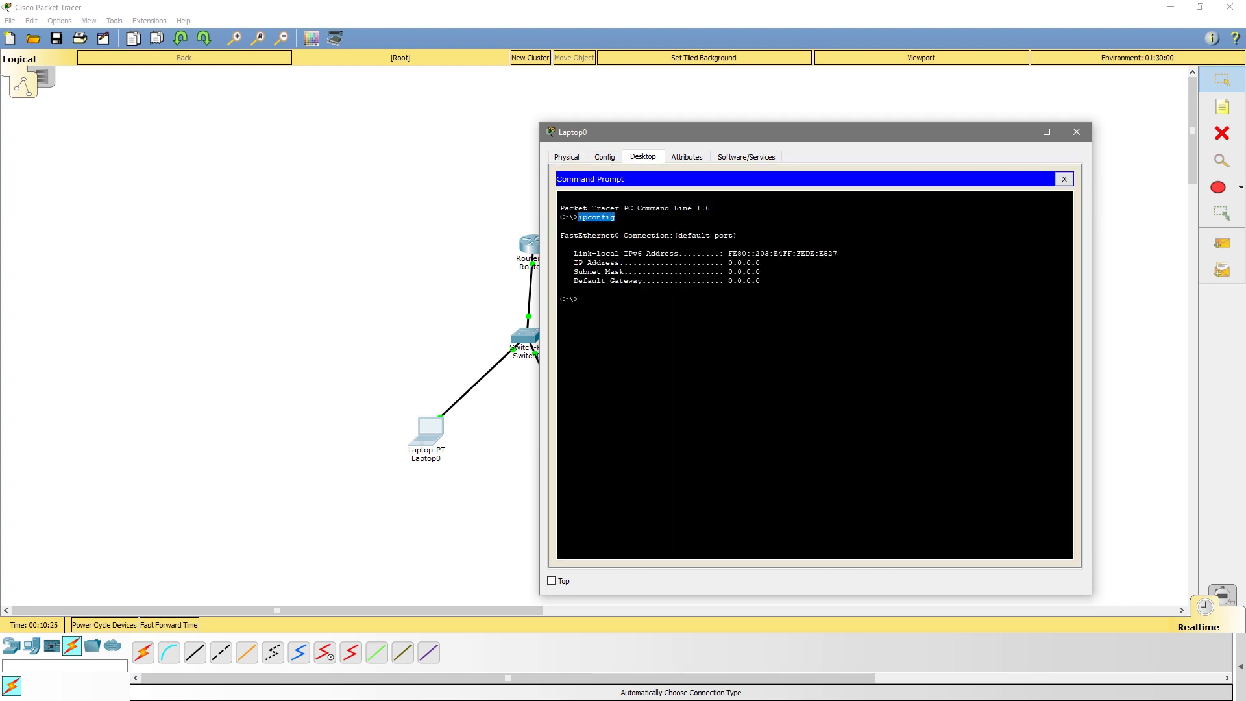
key("ctrl+c")
key("ctrl+v")
key("Return")
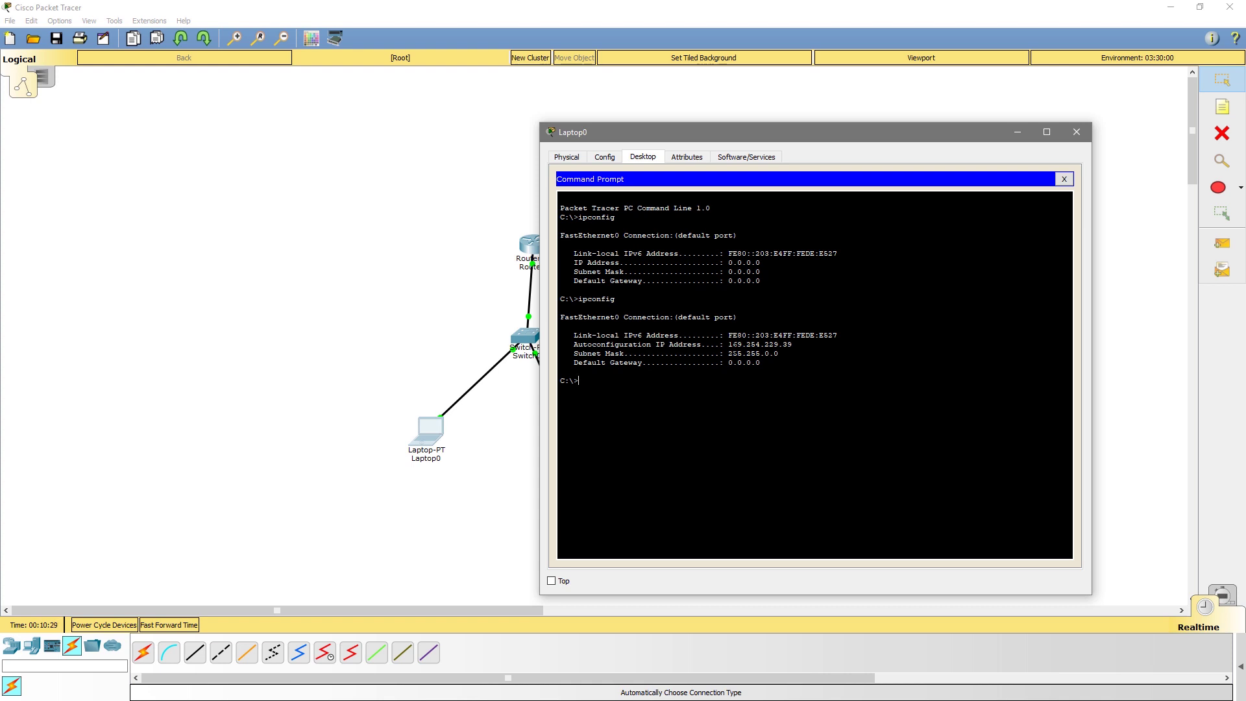
double_click(732, 344)
key("ctrl+c")
left_click(604, 156)
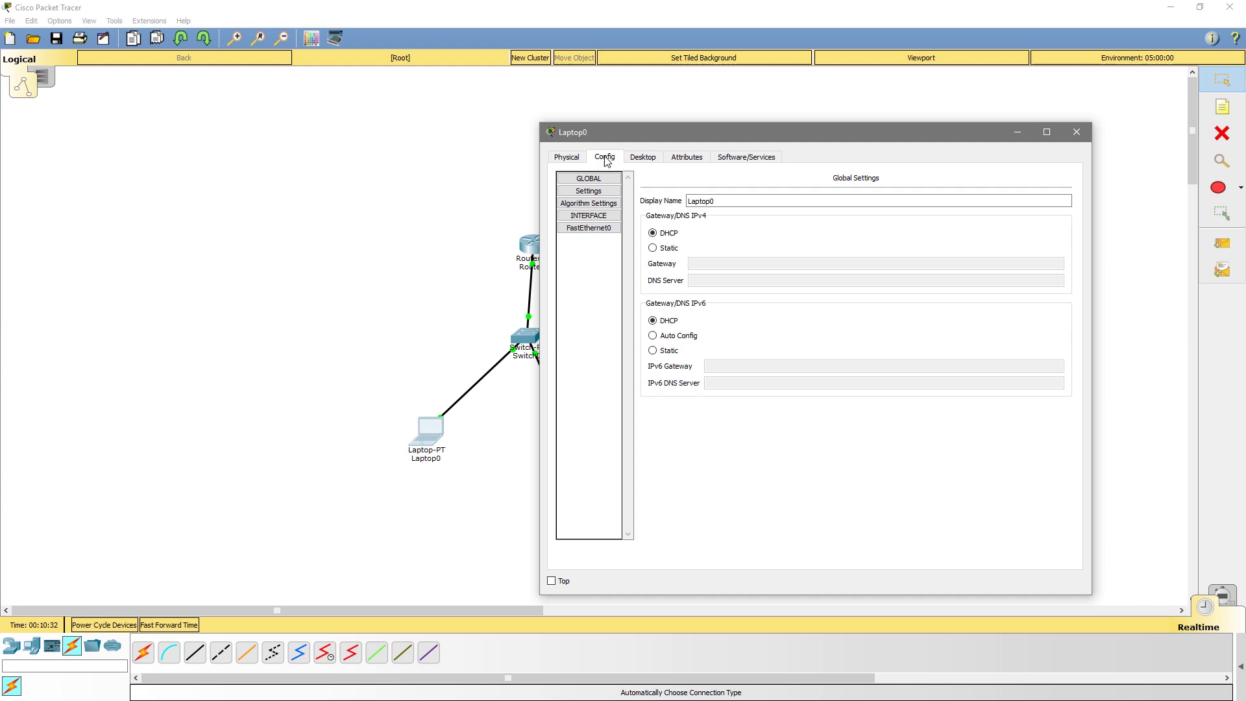
left_click(1076, 132)
- Close PC0 and run sh run in Router0's command line
left_click(569, 436)
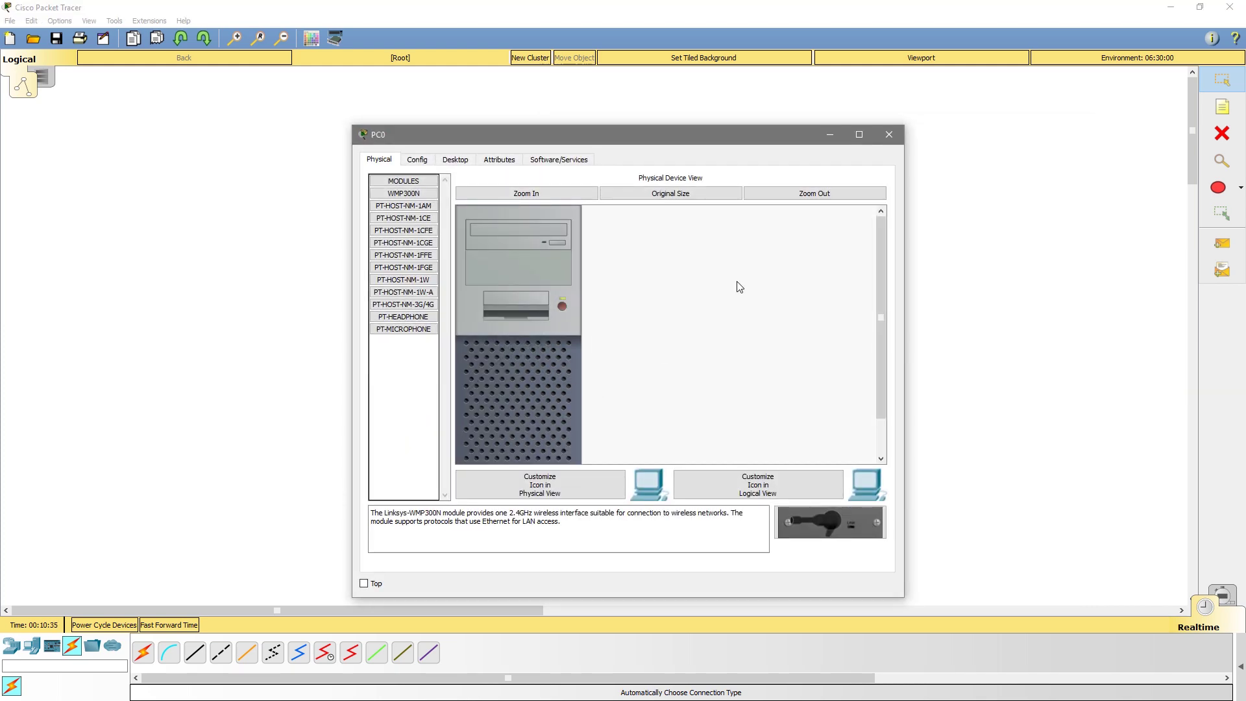
left_click(889, 136)
left_click(533, 244)
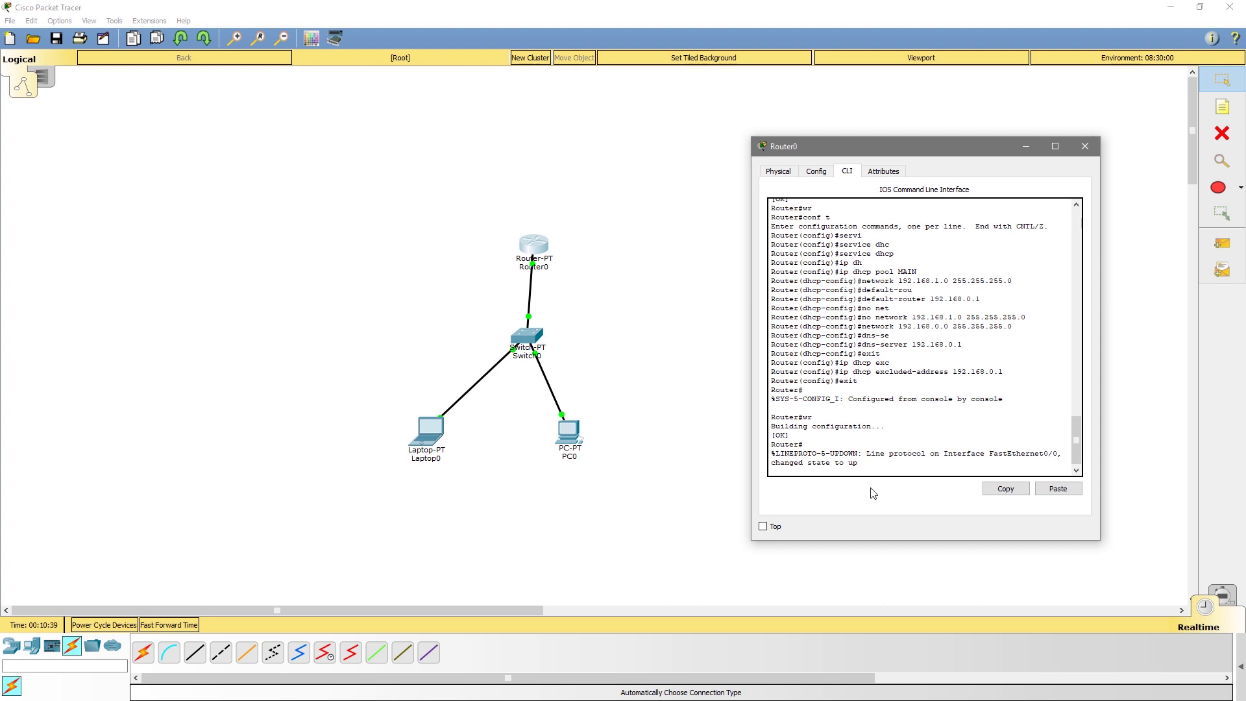
key("Return")
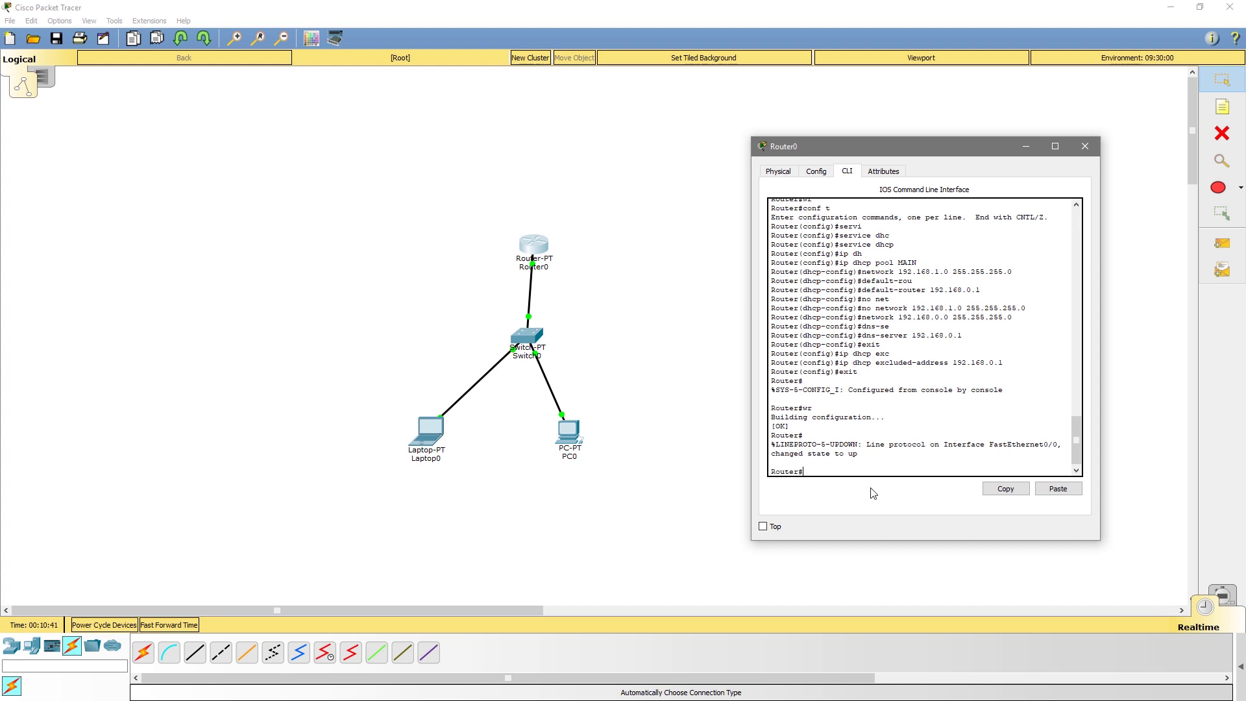
type("sh run")
key("Return")
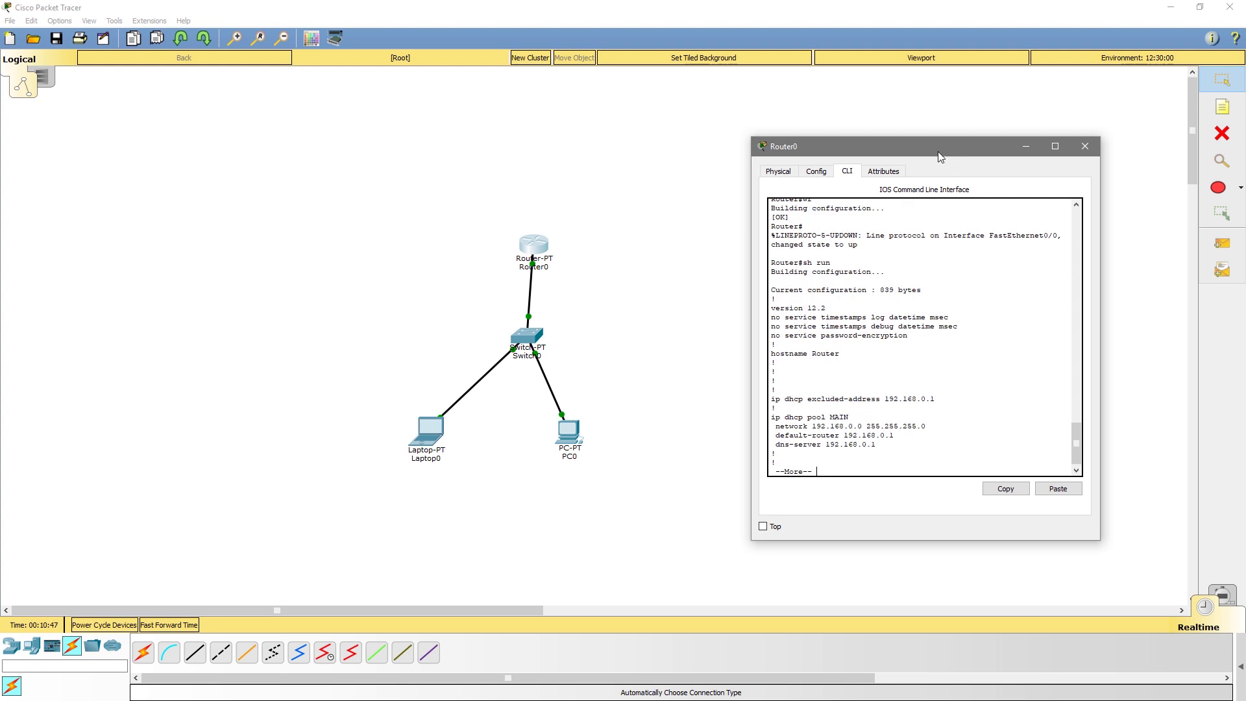
- Page through Router0's running configuration to the end
left_click_drag(937, 150, 795, 132)
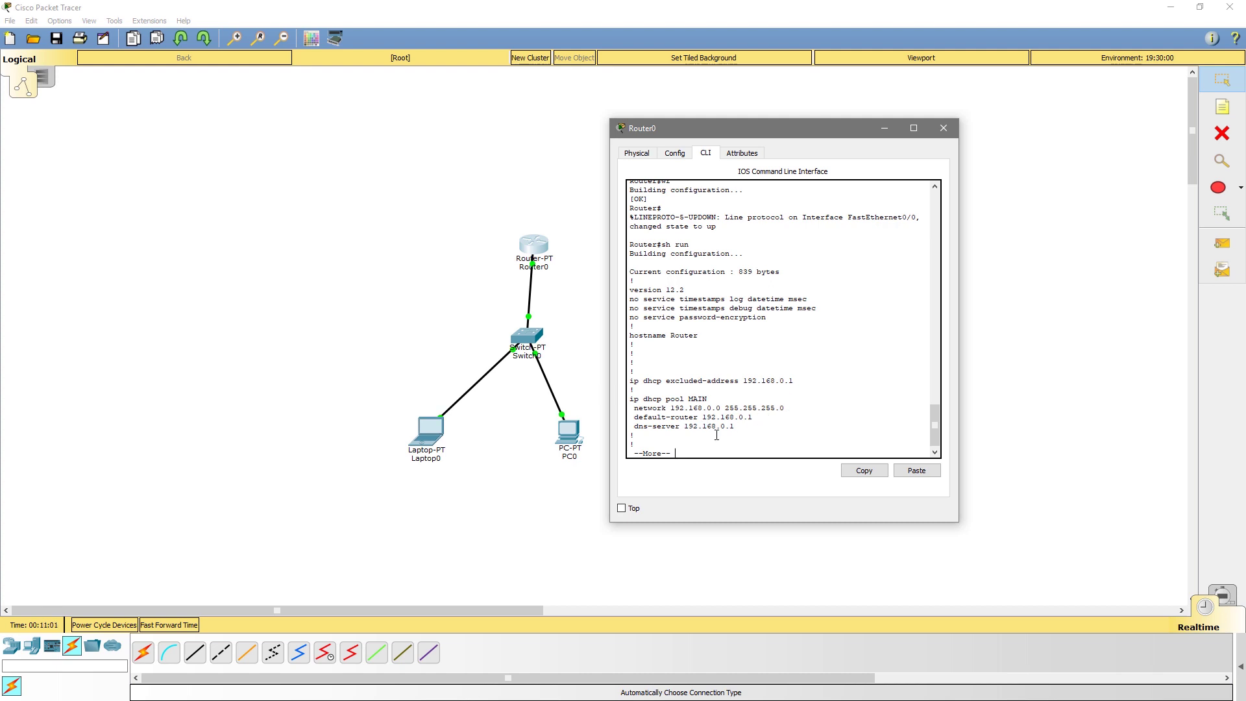
key("space")
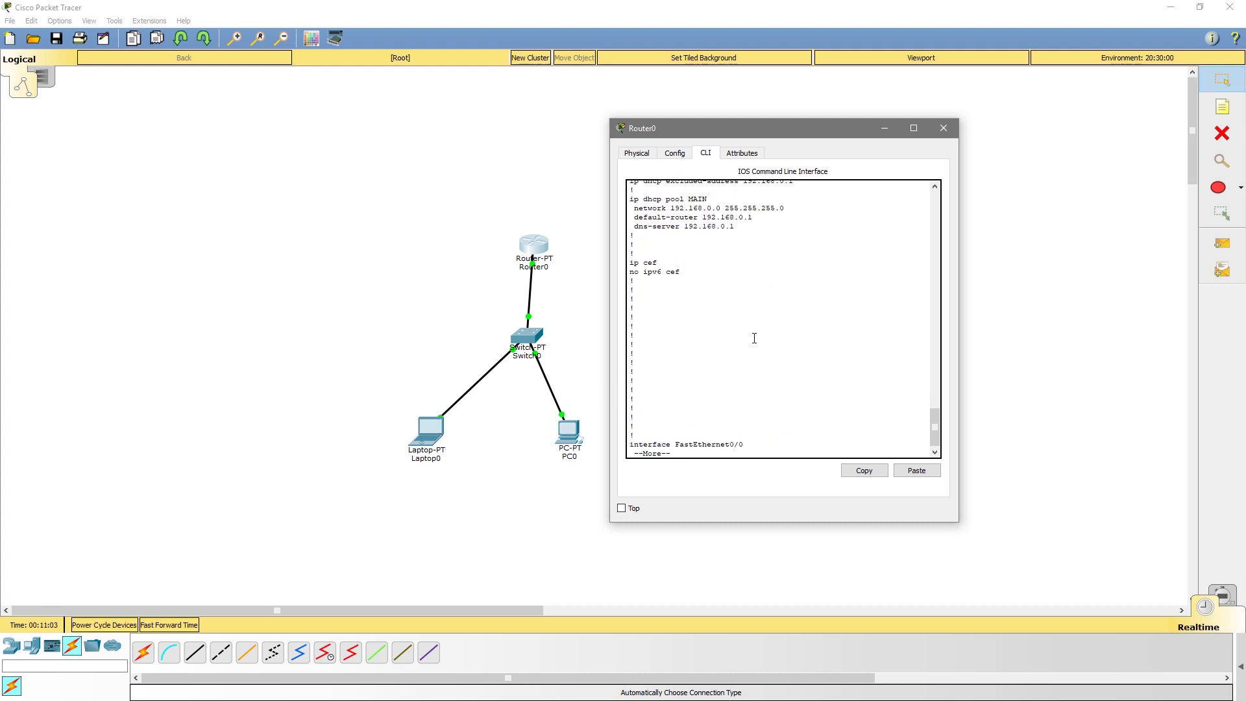
key("space")
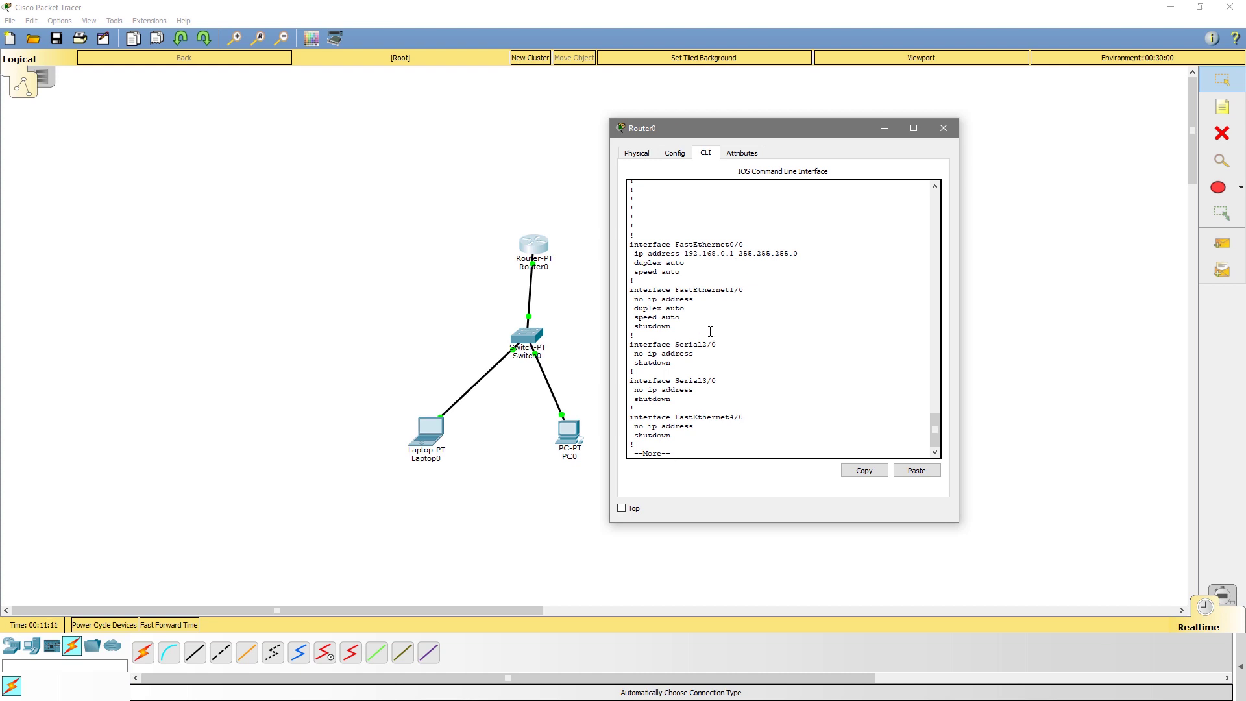
key("space")
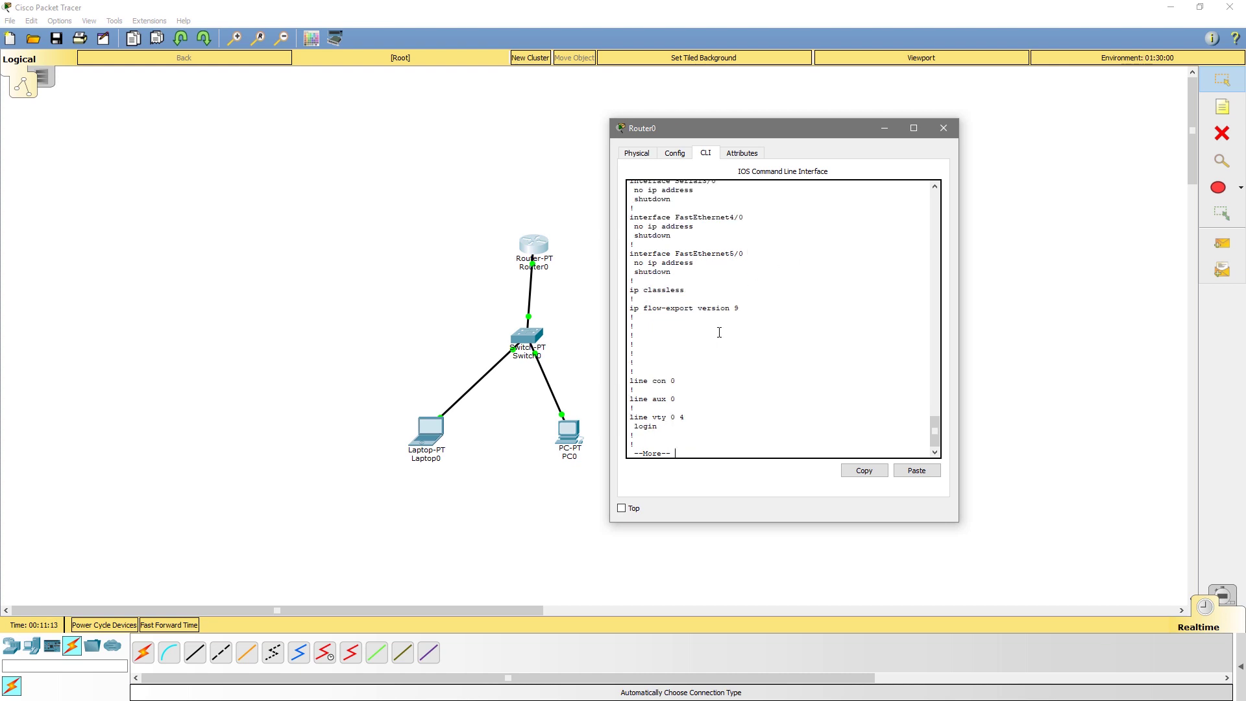
key("space")
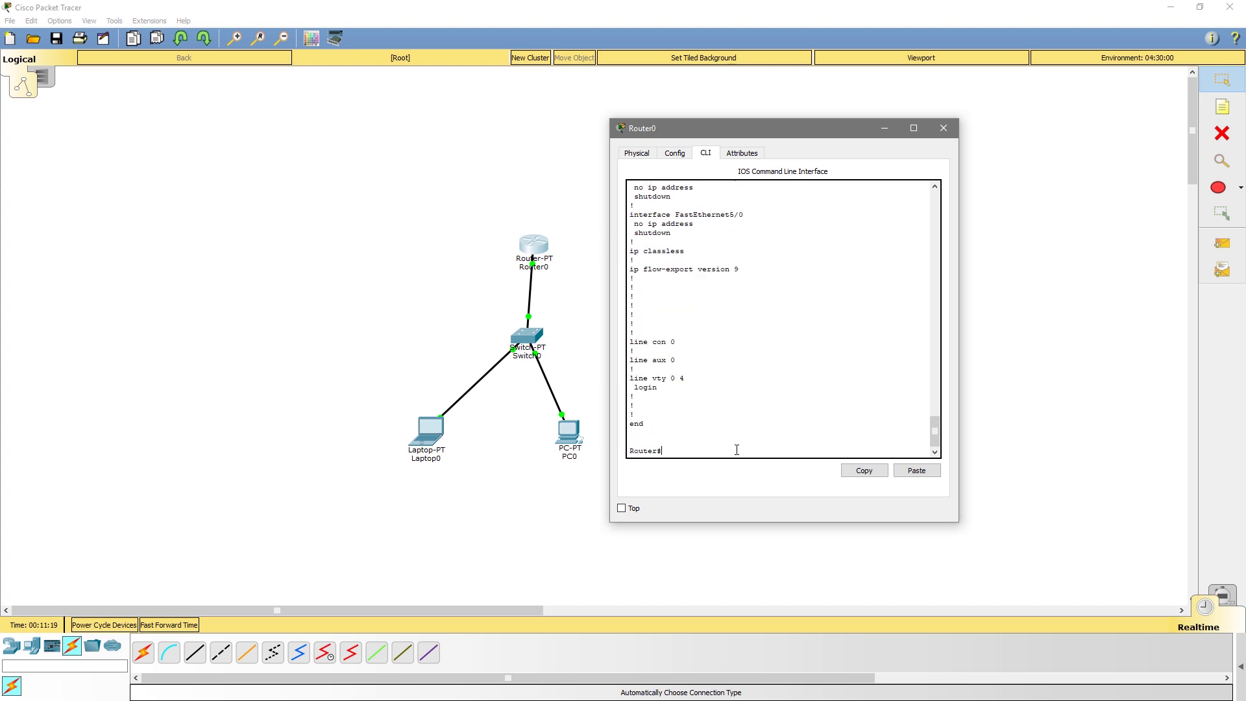
- Shut down and re-enable interface FastEthernet0/0 on Router0
type("conf t")
key("Return")
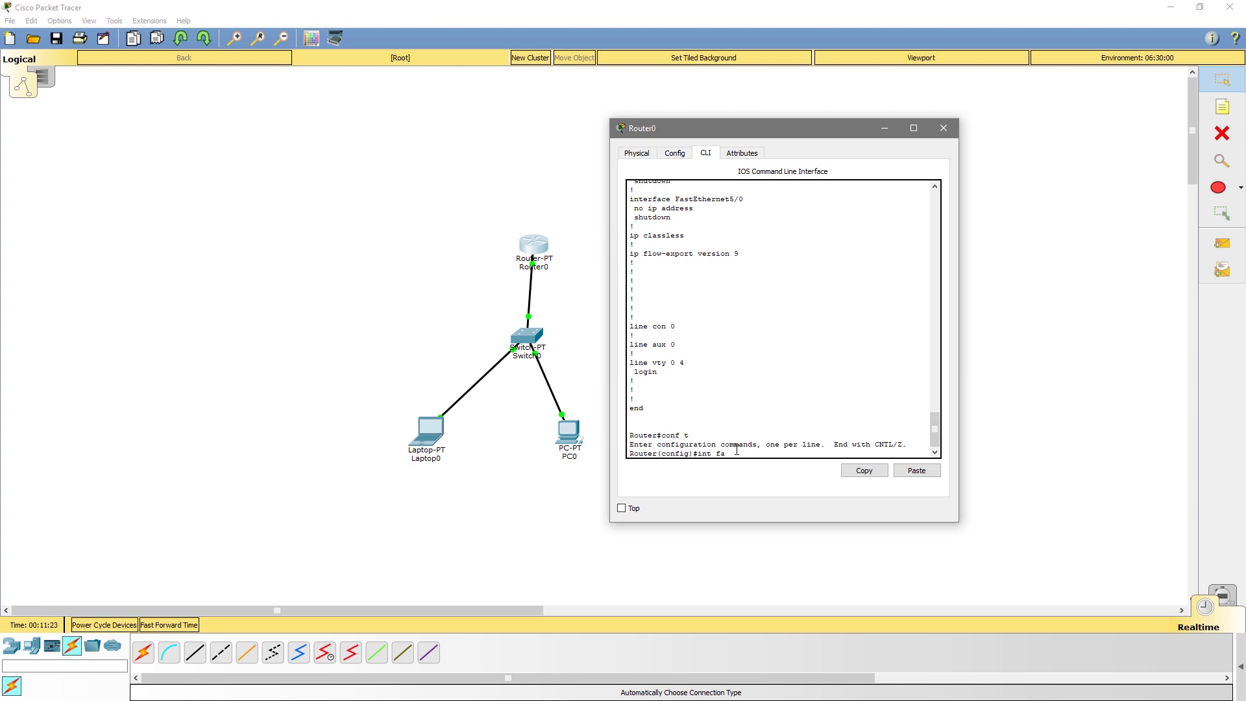
type("int fa")
key("Tab")
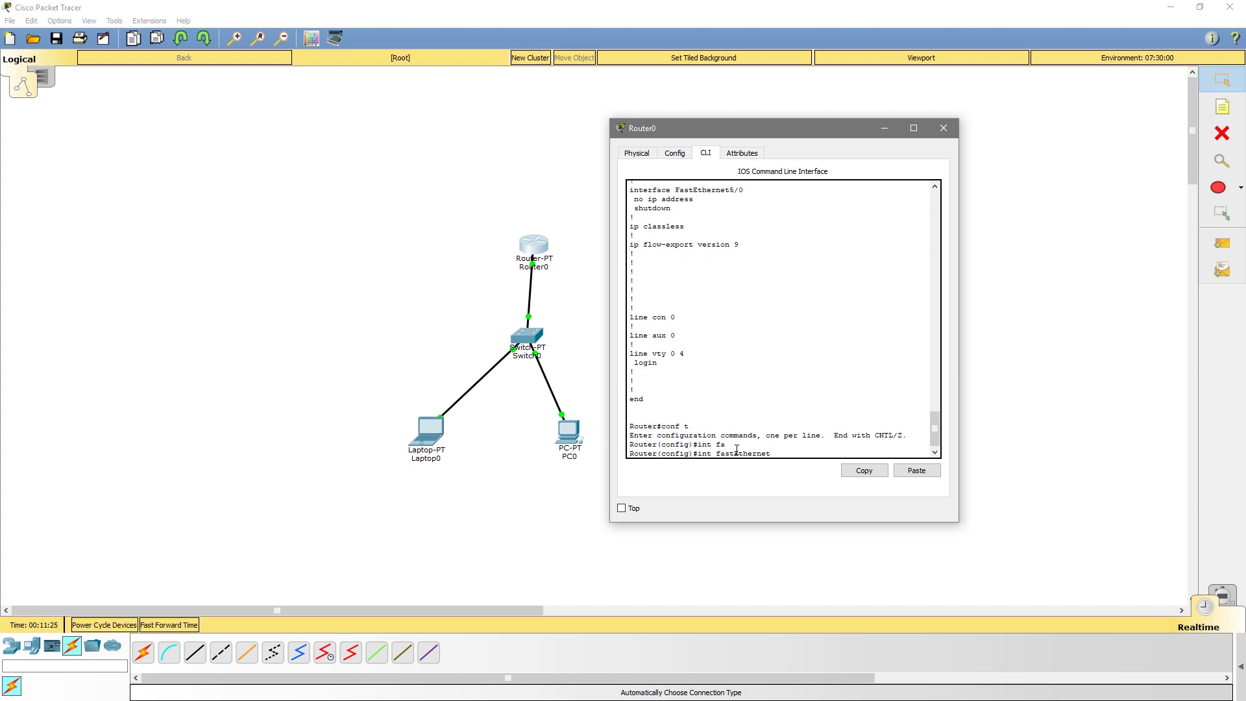
type("1")
key("BackSpace")
type("0/0")
key("Return")
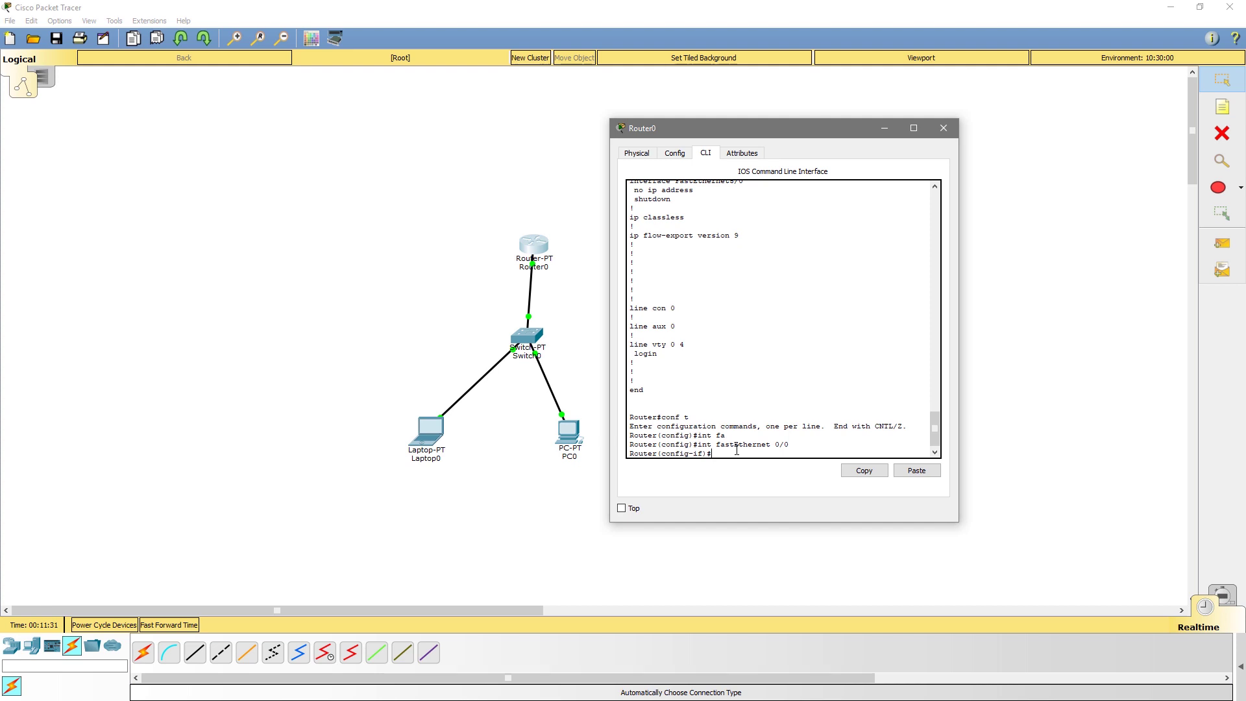
type("shut")
key("Return")
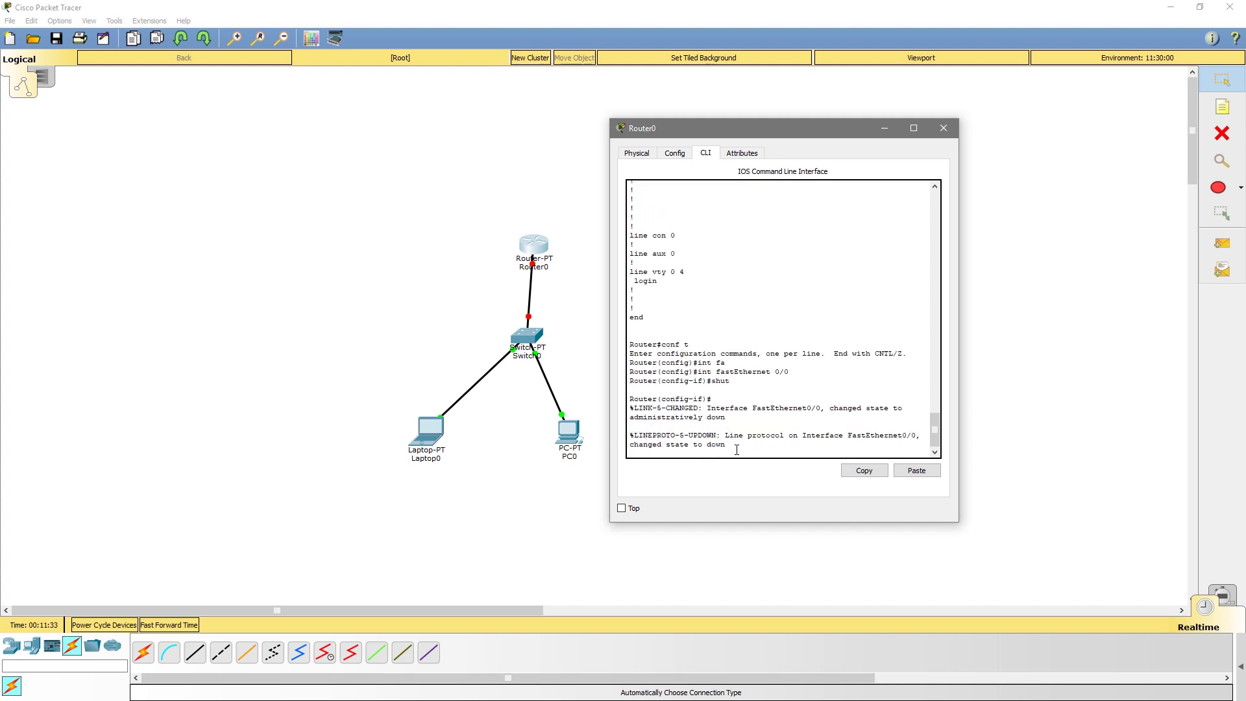
key("Return")
type("no shut")
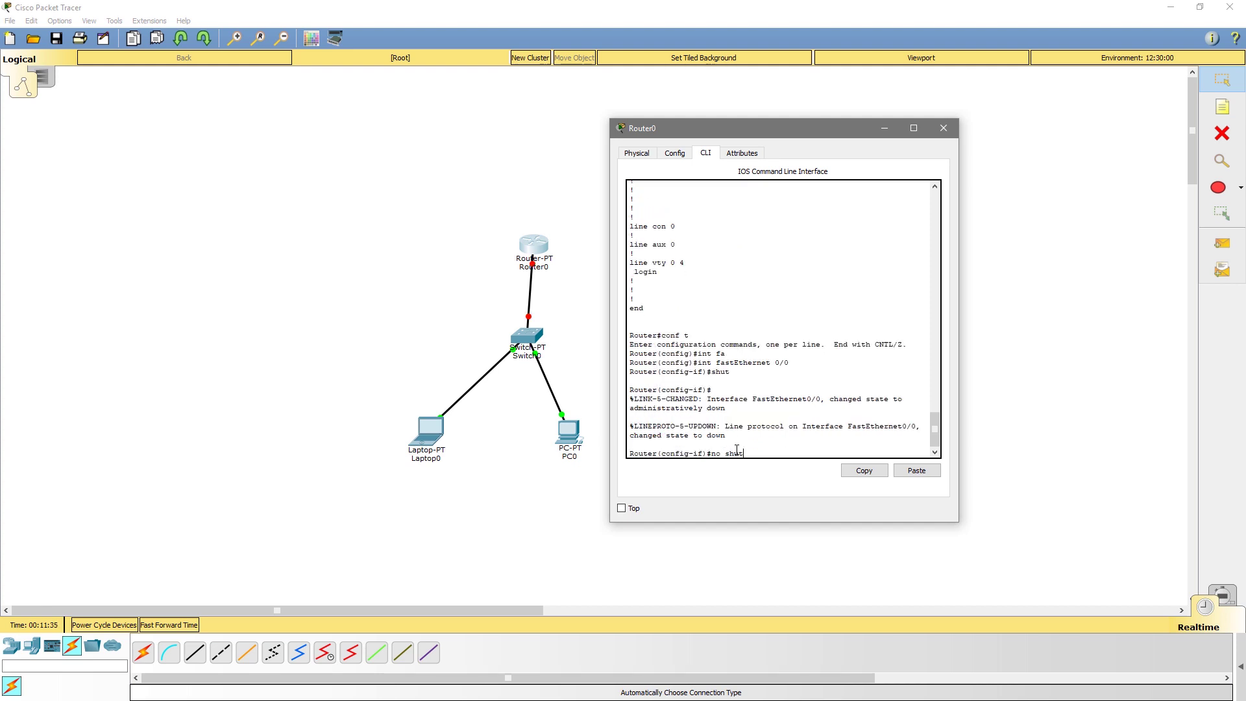
key("Return")
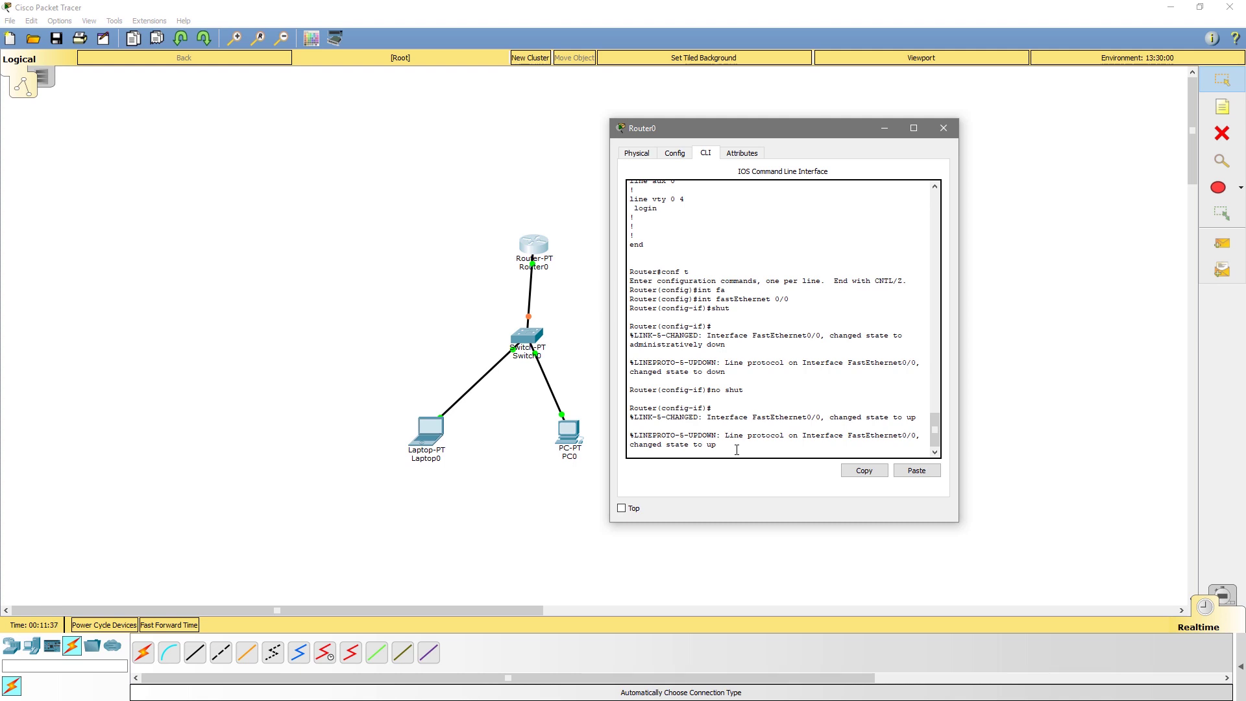
- Close and reopen Router0's command line, moving it right of the network
left_click(943, 129)
mouse_move(529, 336)
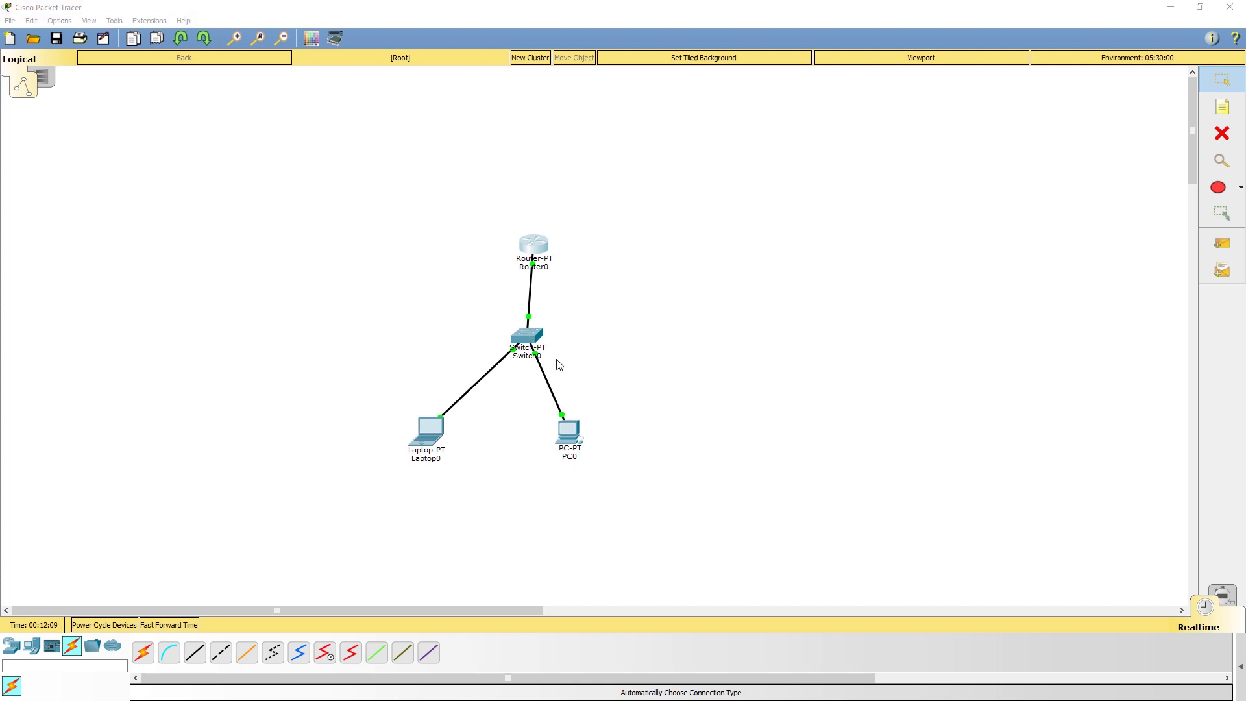
left_click(537, 247)
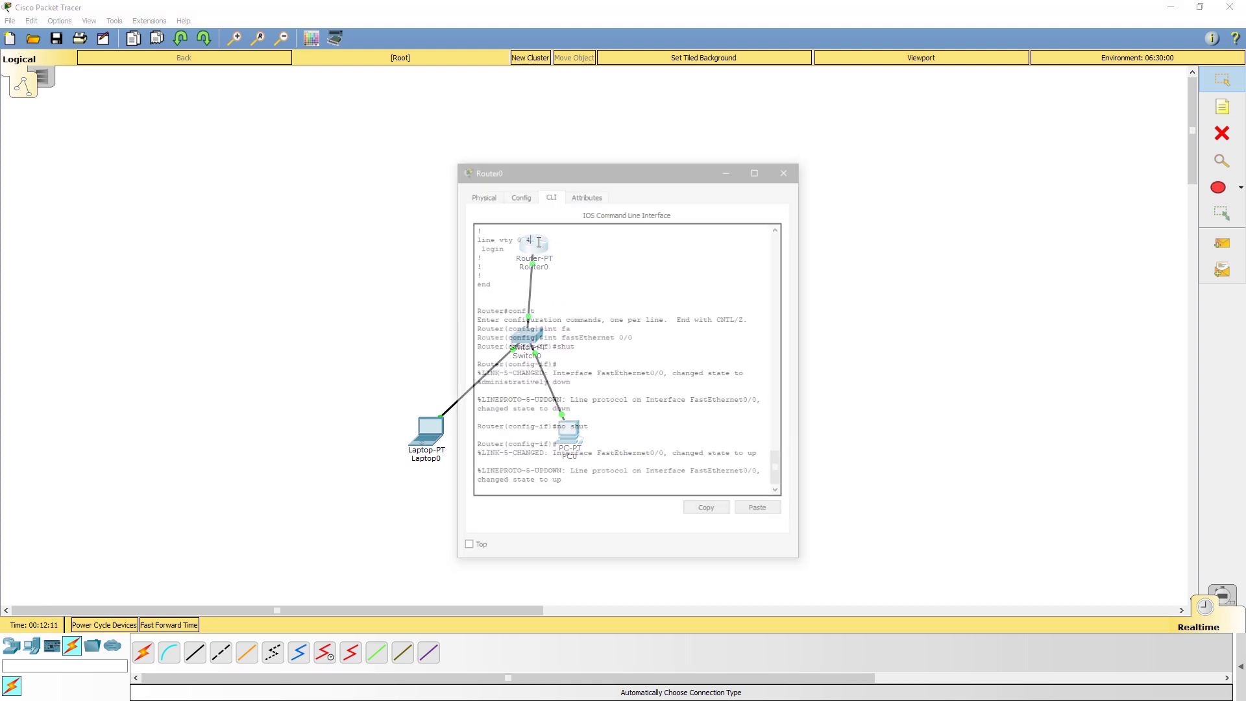
left_click_drag(584, 176, 754, 160)
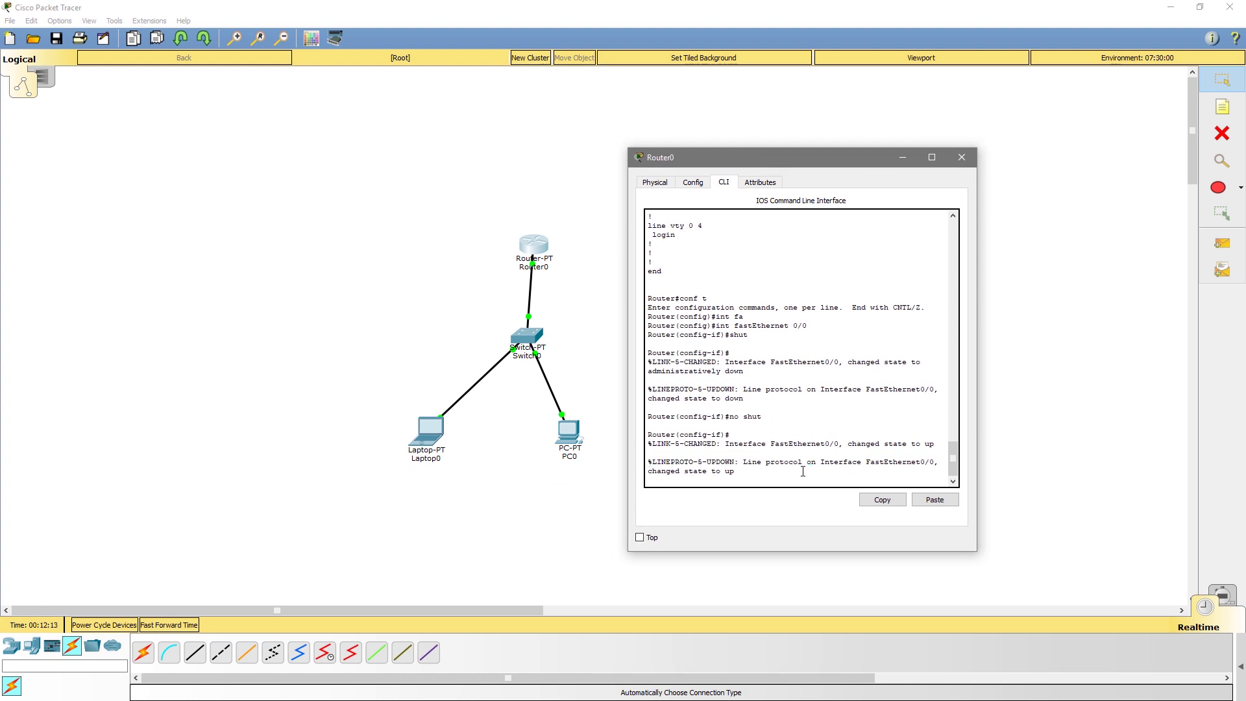
key("Return")
key("Return")
- Attempt ip dhcp binding in interface mode, then exit interface configuration
type("ig-if)#i")
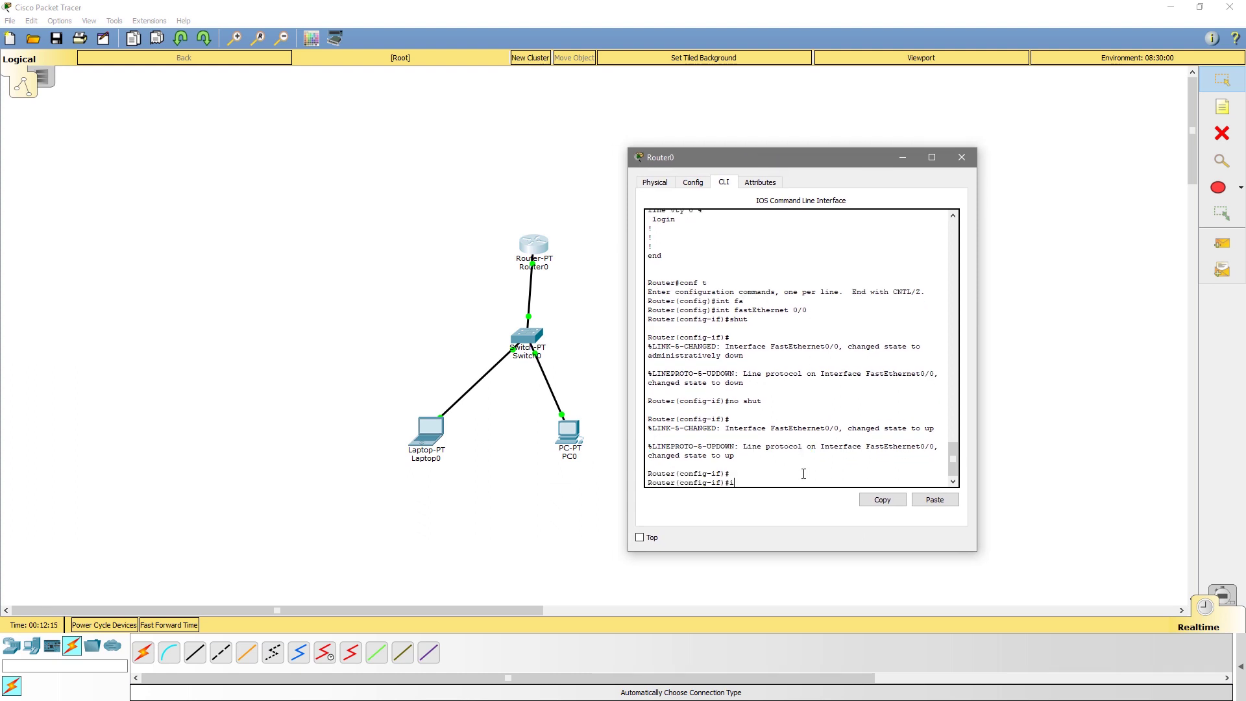
type("p dhcp bin")
key("Tab")
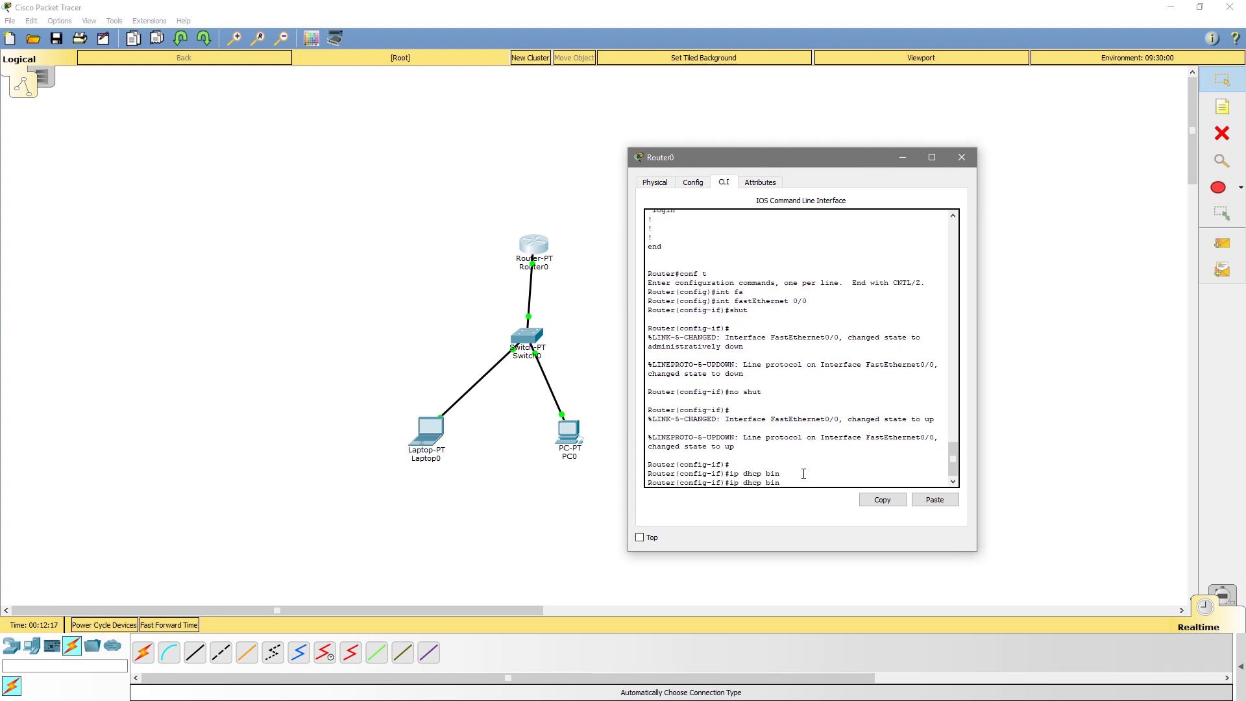
type("d")
key("Tab")
type("in")
key("Tab")
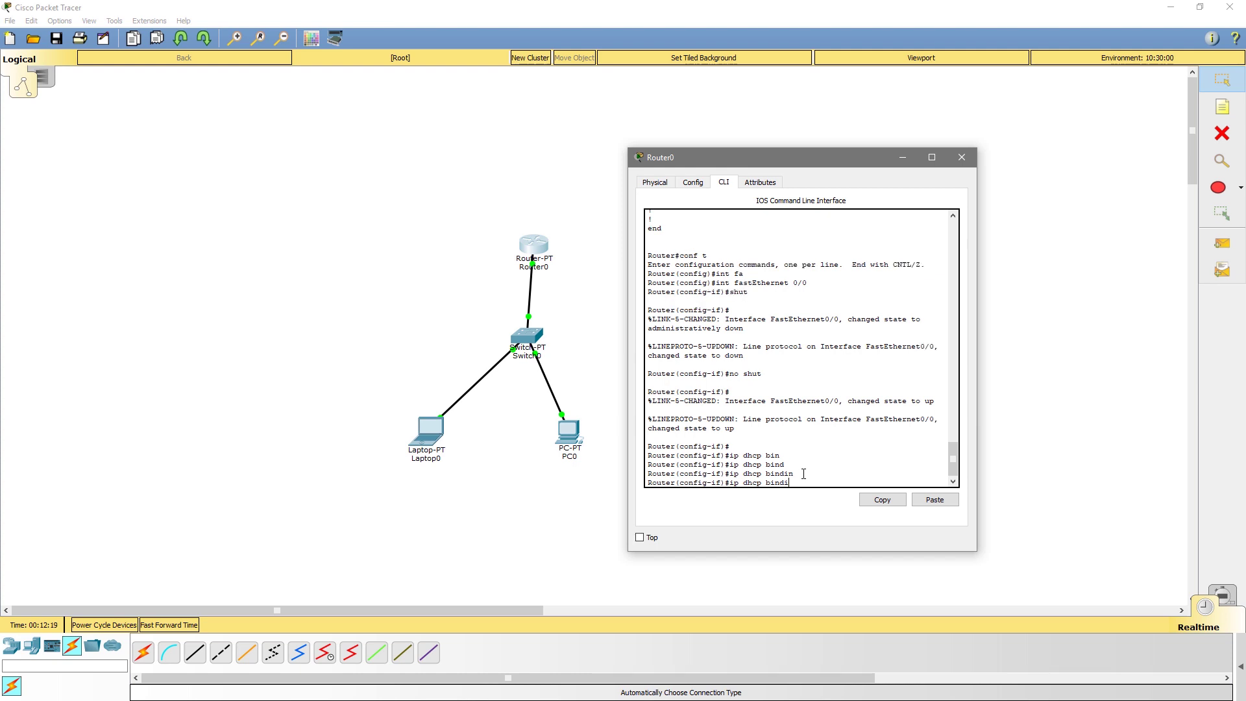
key("BackSpace")
key("BackSpace")
key("BackSpace")
key("BackSpace")
key("BackSpace")
key("BackSpace")
key("BackSpace")
key("BackSpace")
key("BackSpace")
key("BackSpace")
key("BackSpace")
key("BackSpace")
key("BackSpace")
type("exit")
key("Return")
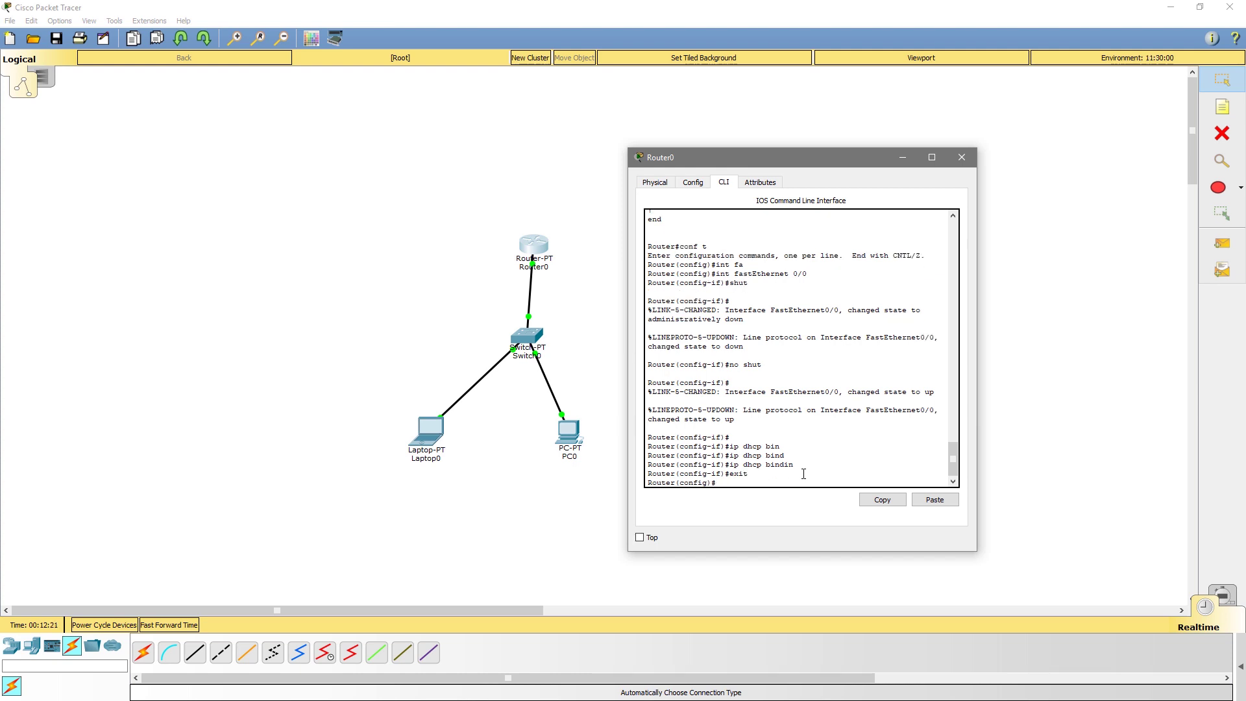
- Return to Router# and run ip dhcp bindings, which is rejected as invalid input
type("ip dhcp bind")
key("Tab")
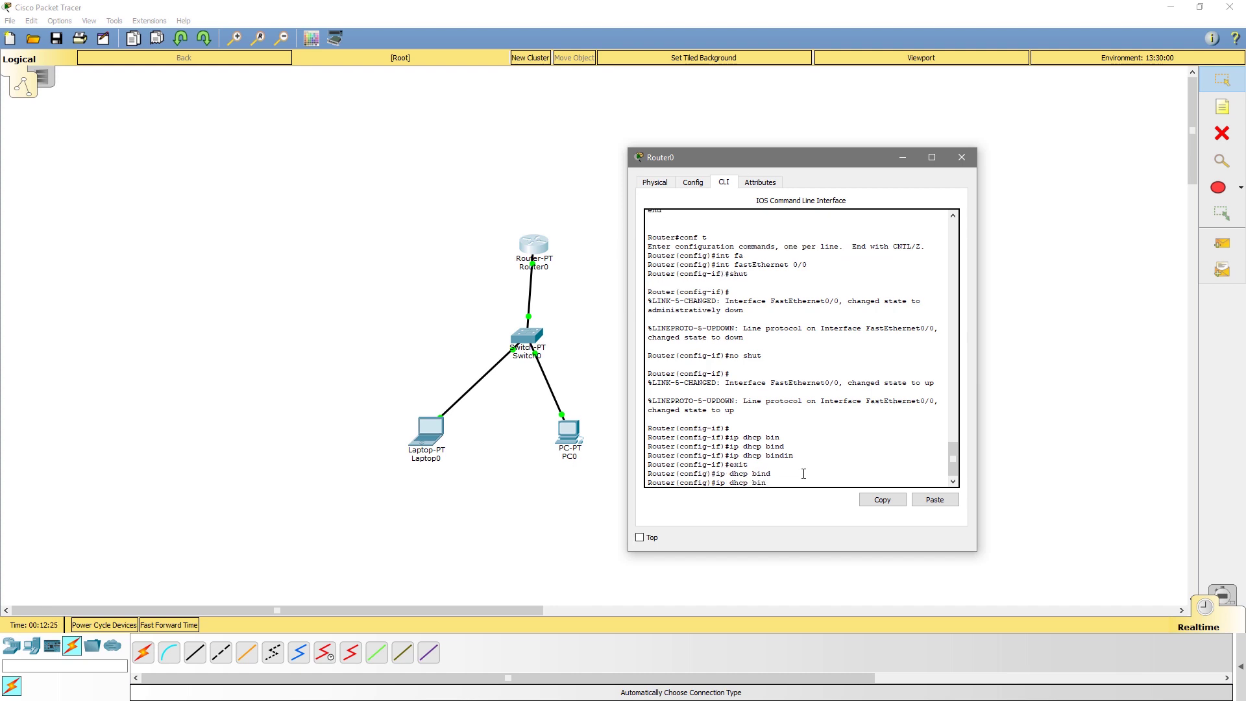
key("BackSpace")
key("BackSpace")
key("BackSpace")
key("BackSpace")
key("BackSpace")
key("BackSpace")
key("BackSpace")
key("BackSpace")
key("BackSpace")
key("BackSpace")
key("BackSpace")
type("exit")
key("Return")
type("ip")
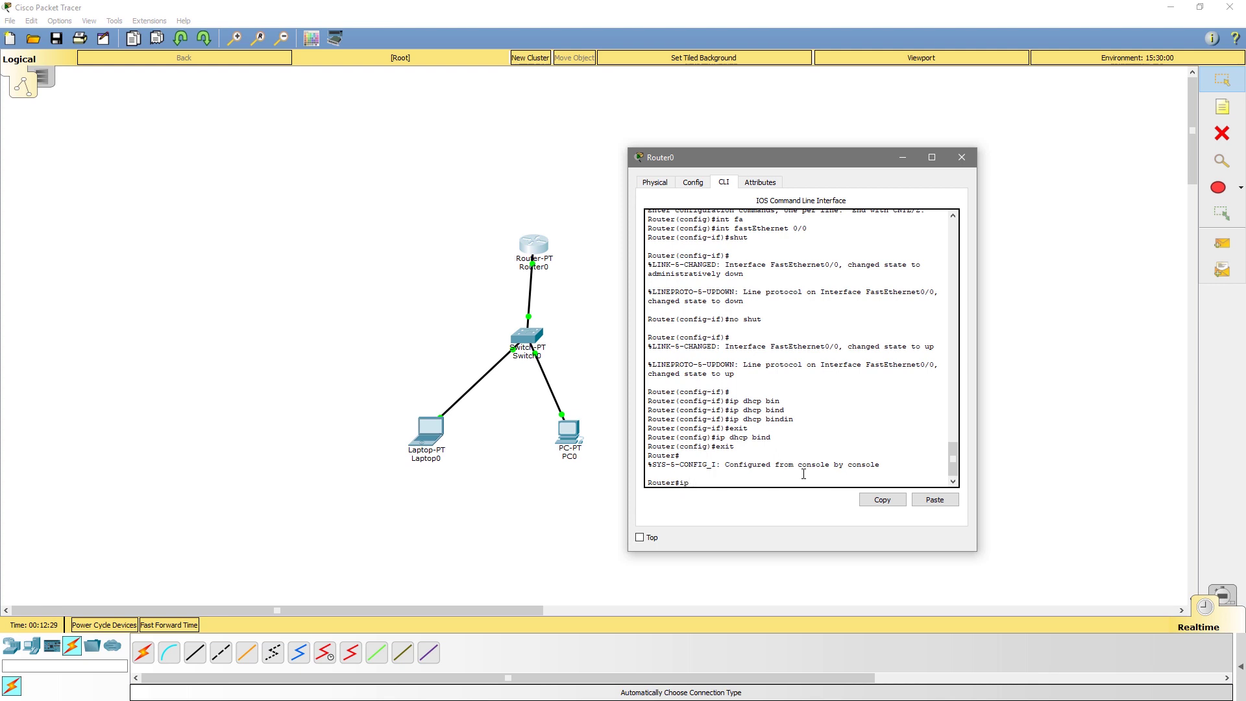
type("nd")
key("Tab")
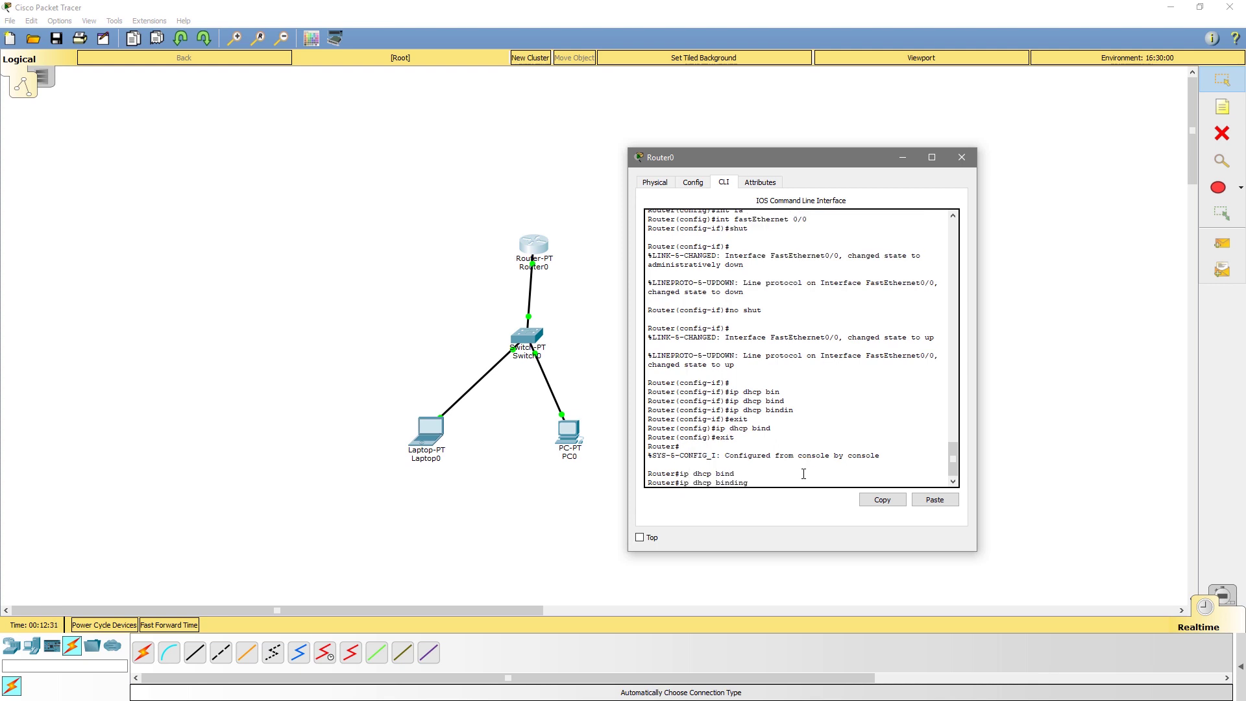
type("s")
key("Return")
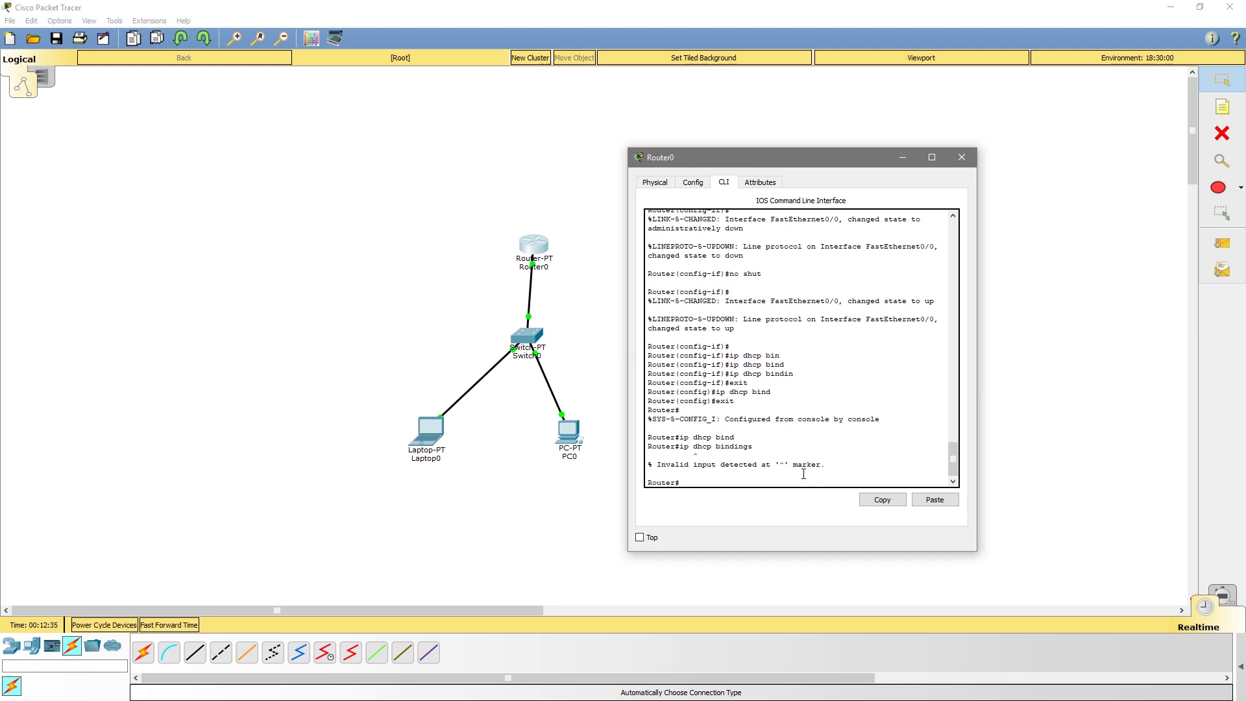
left_click_drag(718, 155, 793, 149)
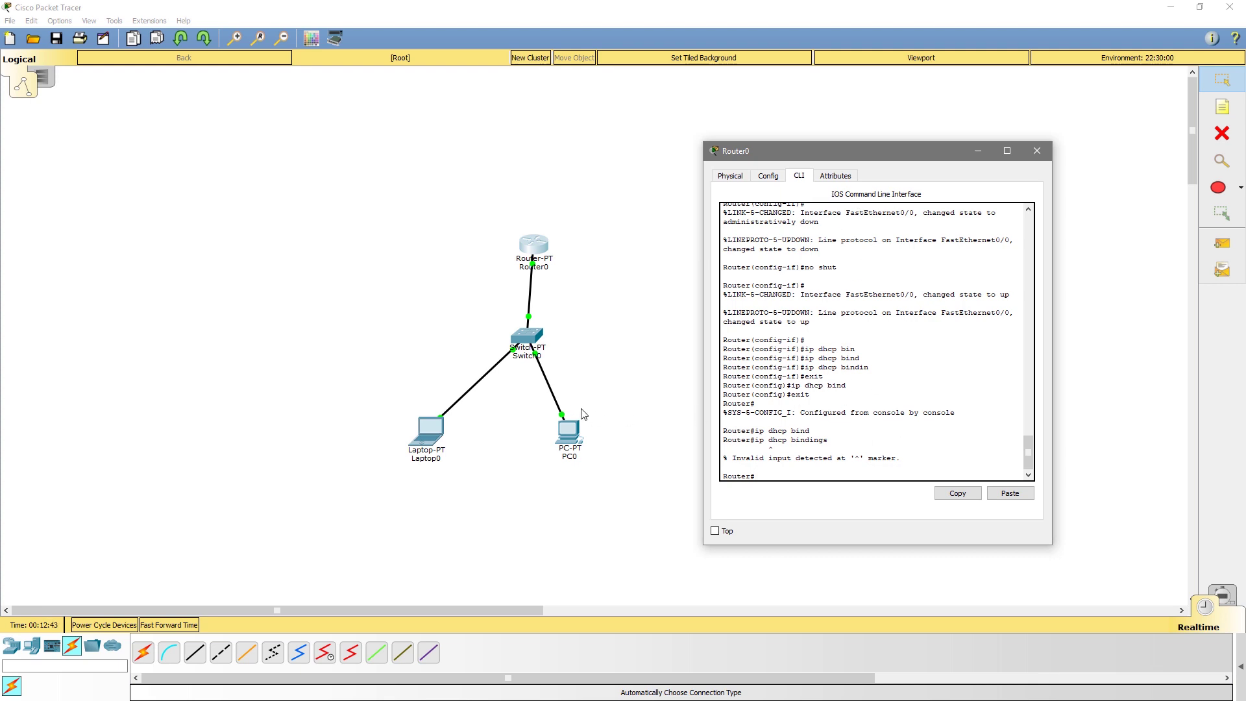
- Set PC0's global settings to DHCP for IPv4, leaving IPv6 static
left_click(576, 442)
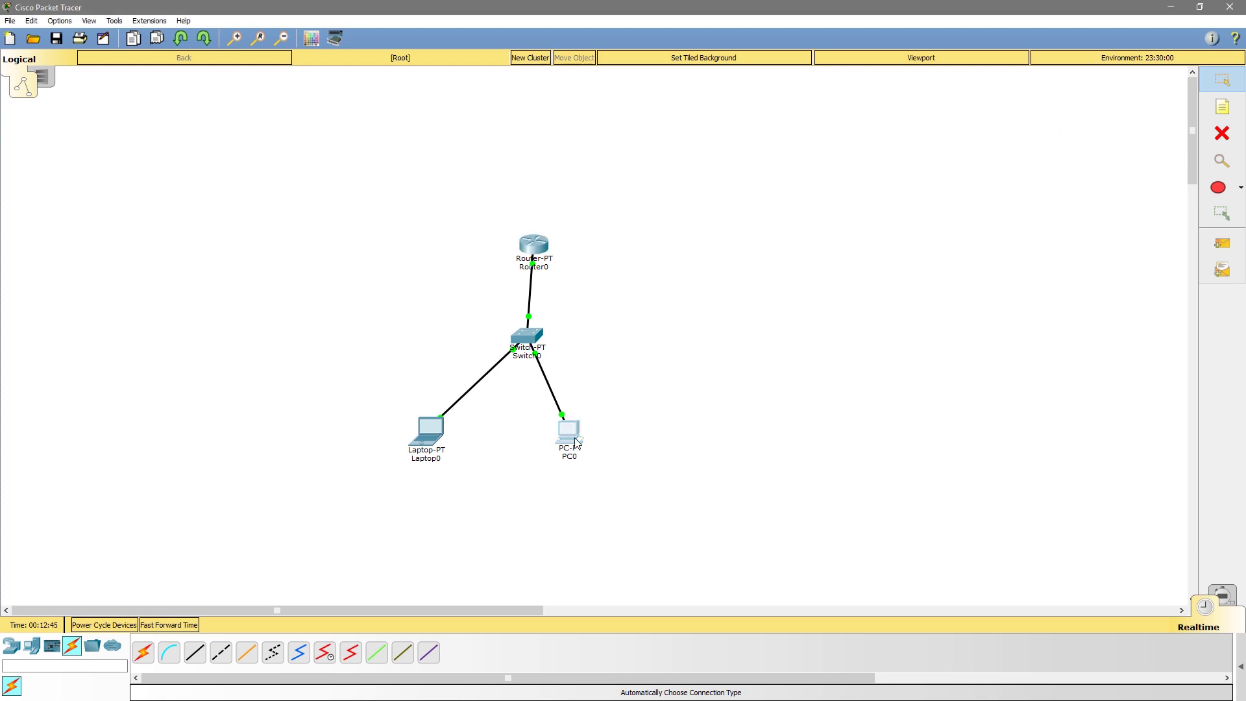
left_click(577, 442)
left_click(449, 161)
left_click(421, 159)
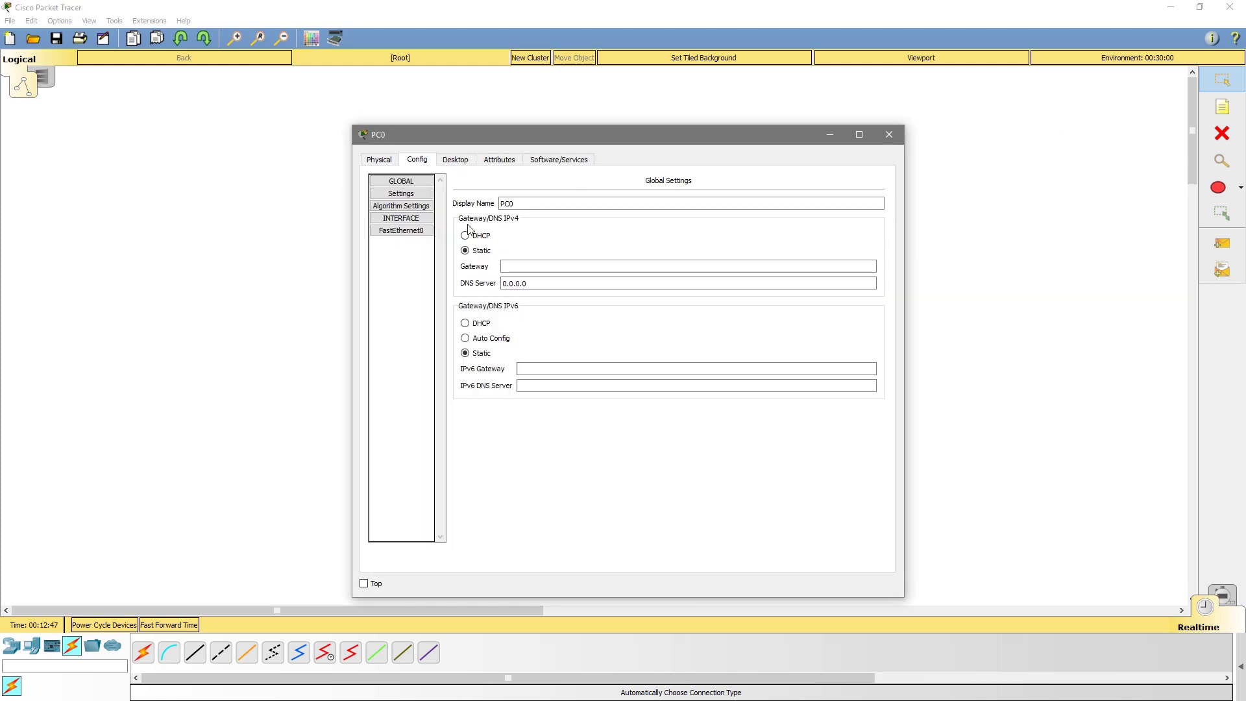
left_click(466, 236)
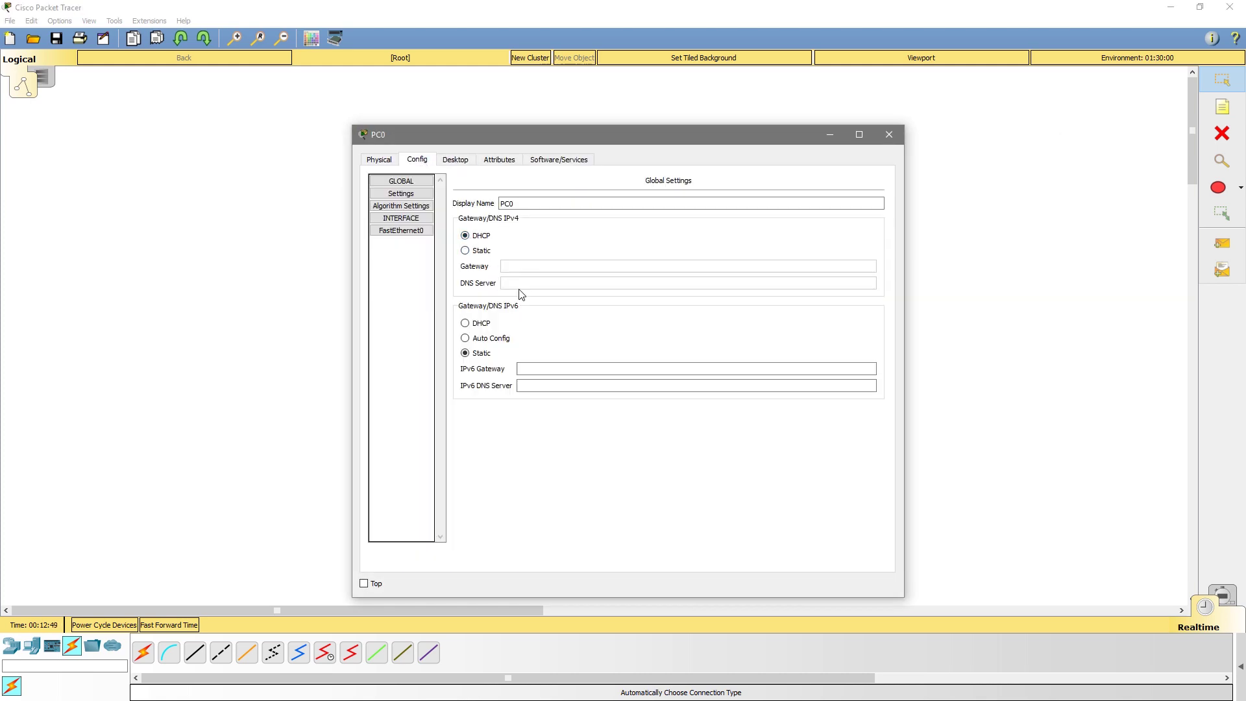
left_click(476, 324)
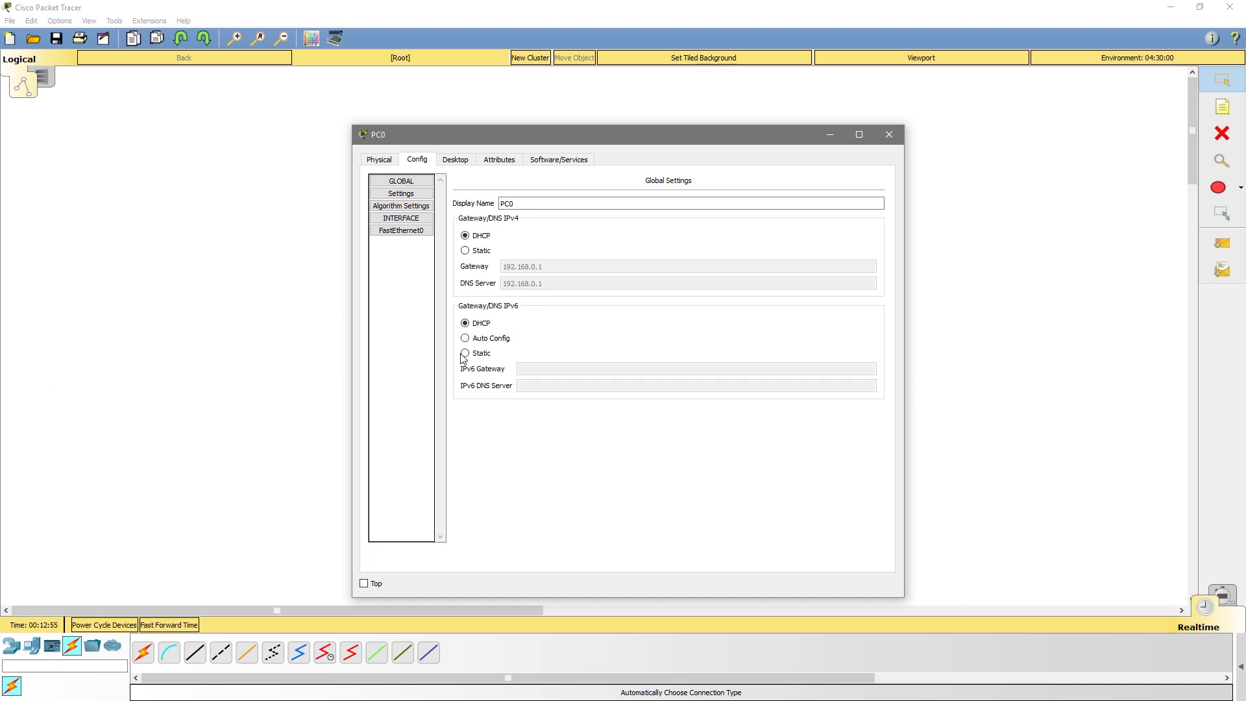
left_click(495, 354)
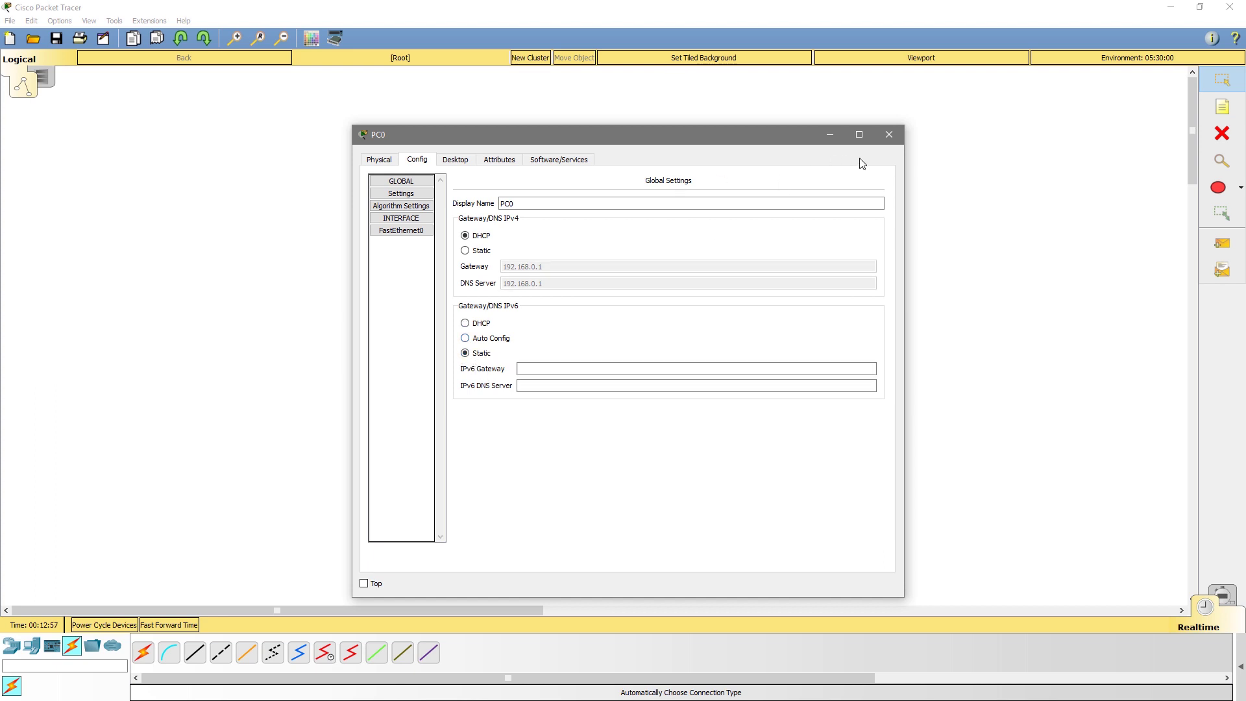
left_click(889, 134)
left_click(426, 423)
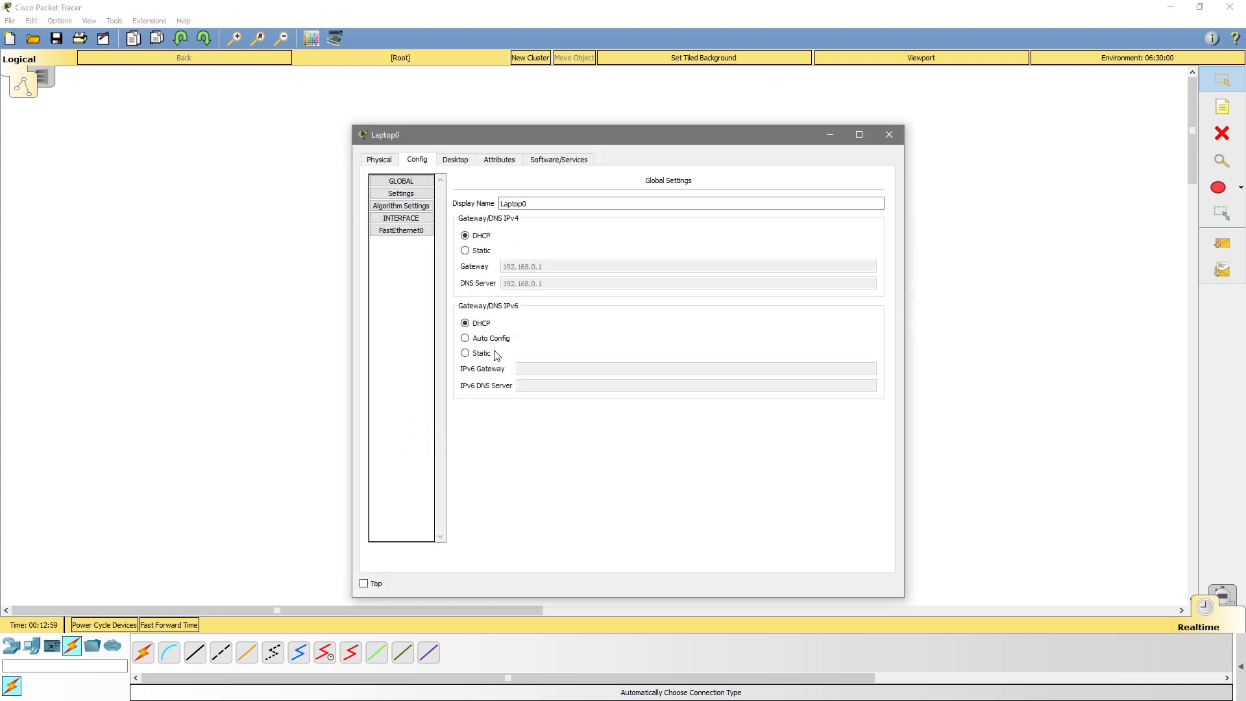
- Run ipconfig in Laptop0's Command Prompt
left_click(462, 161)
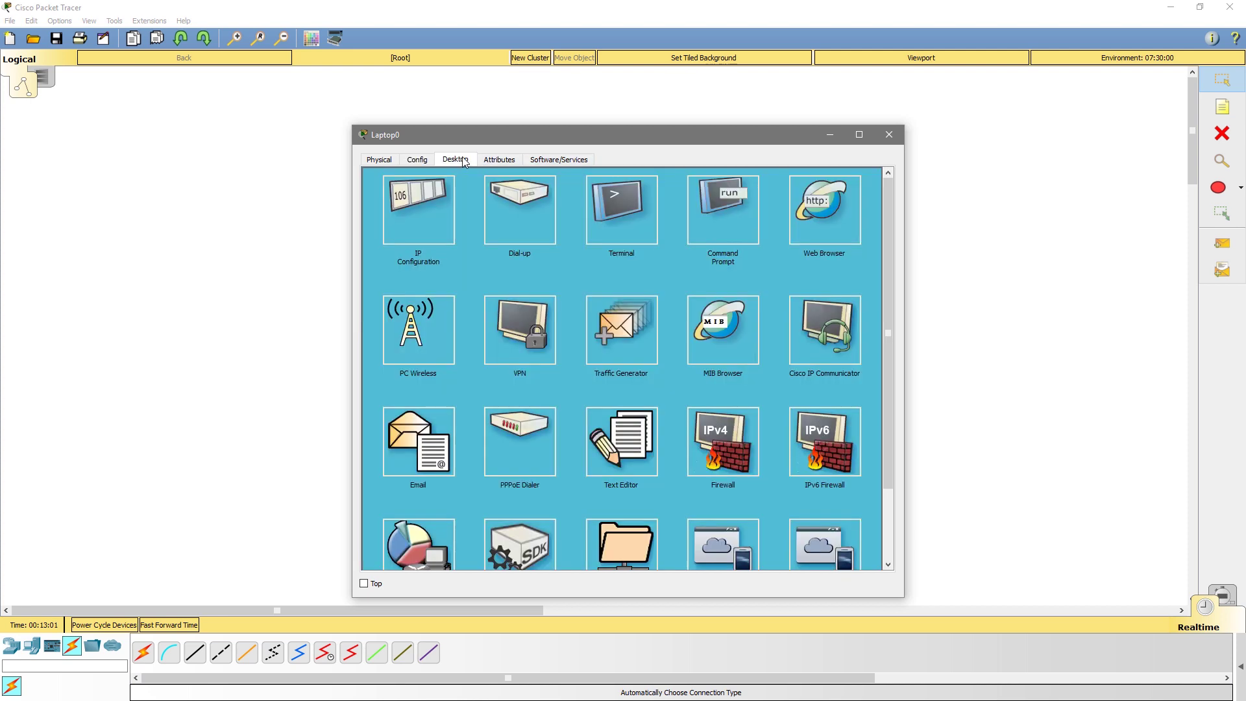
left_click(708, 229)
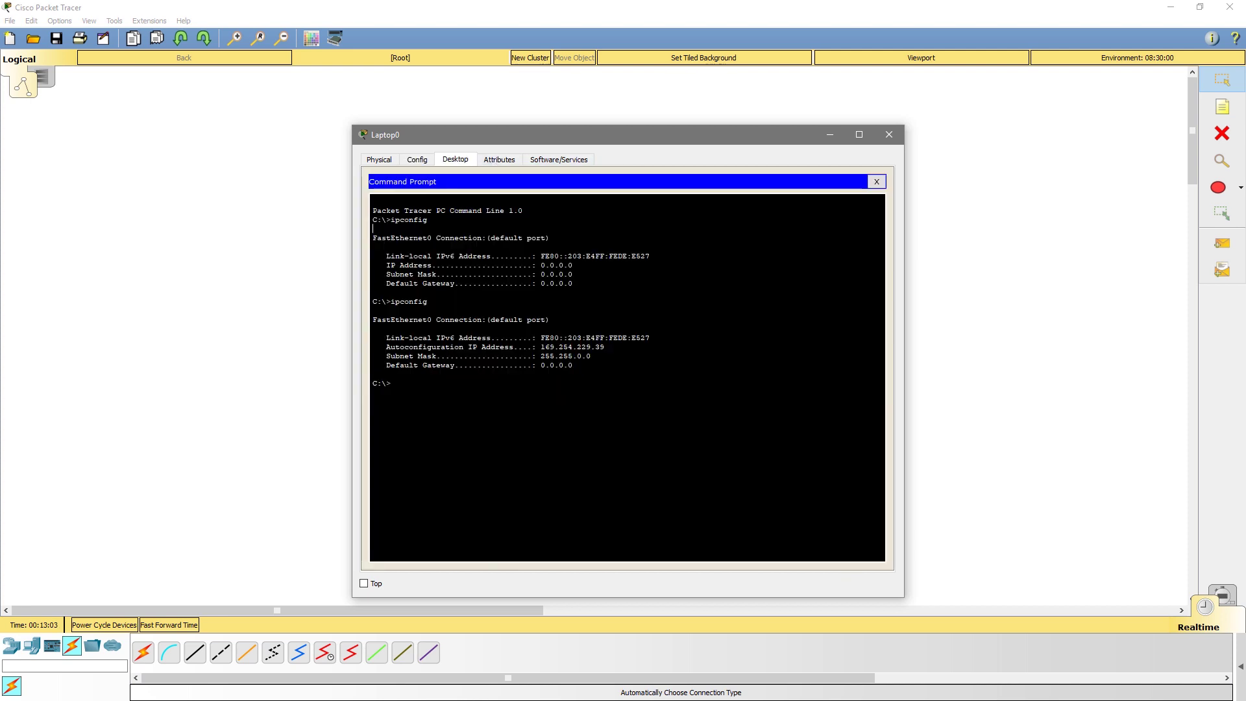
type("ip")
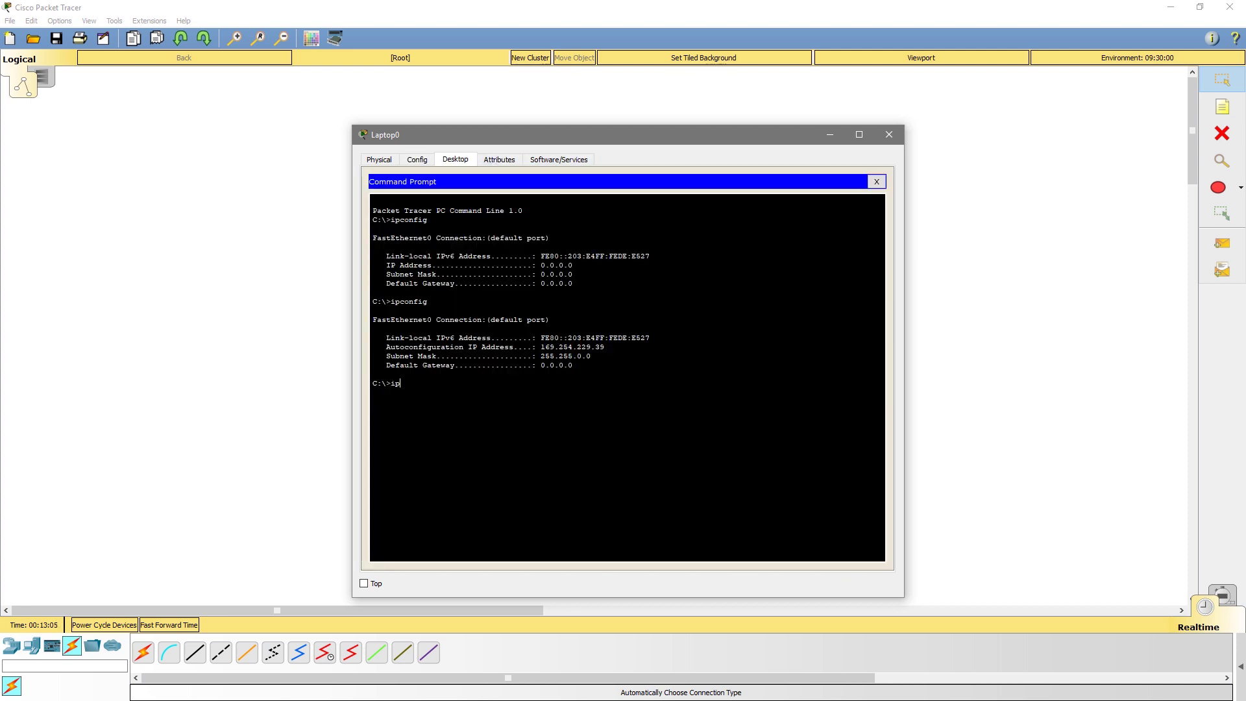
type("config")
key("Return")
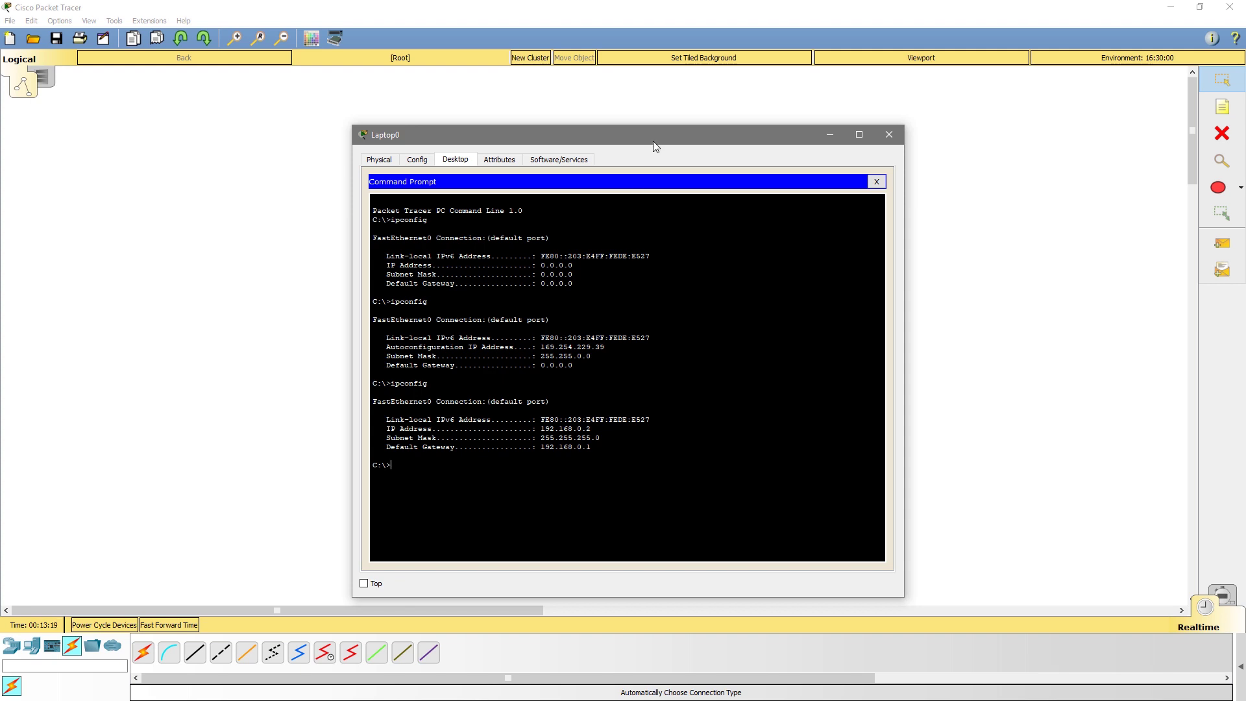
left_click_drag(645, 132, 913, 119)
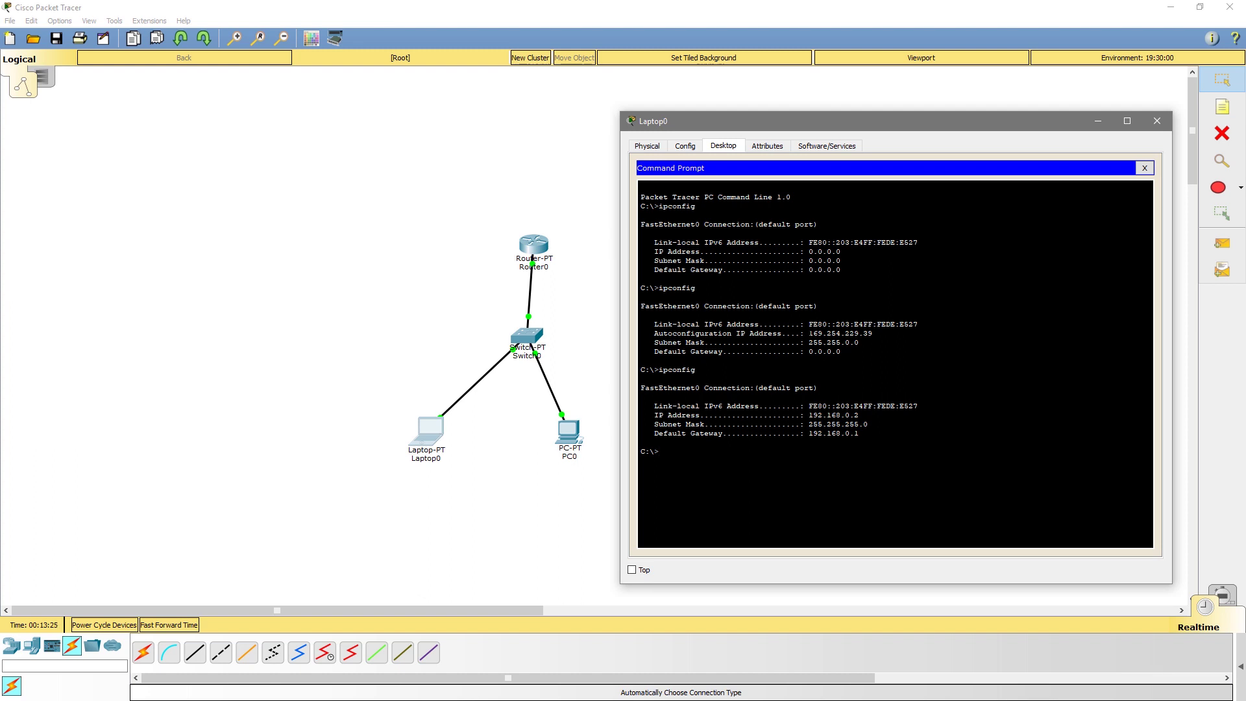
- Highlight old address 169.254.229.39, new address 192.168.0.2 and gateway 192.168.0.1
left_click_drag(808, 332, 863, 333)
key("ctrl+c")
left_click_drag(858, 333, 640, 333)
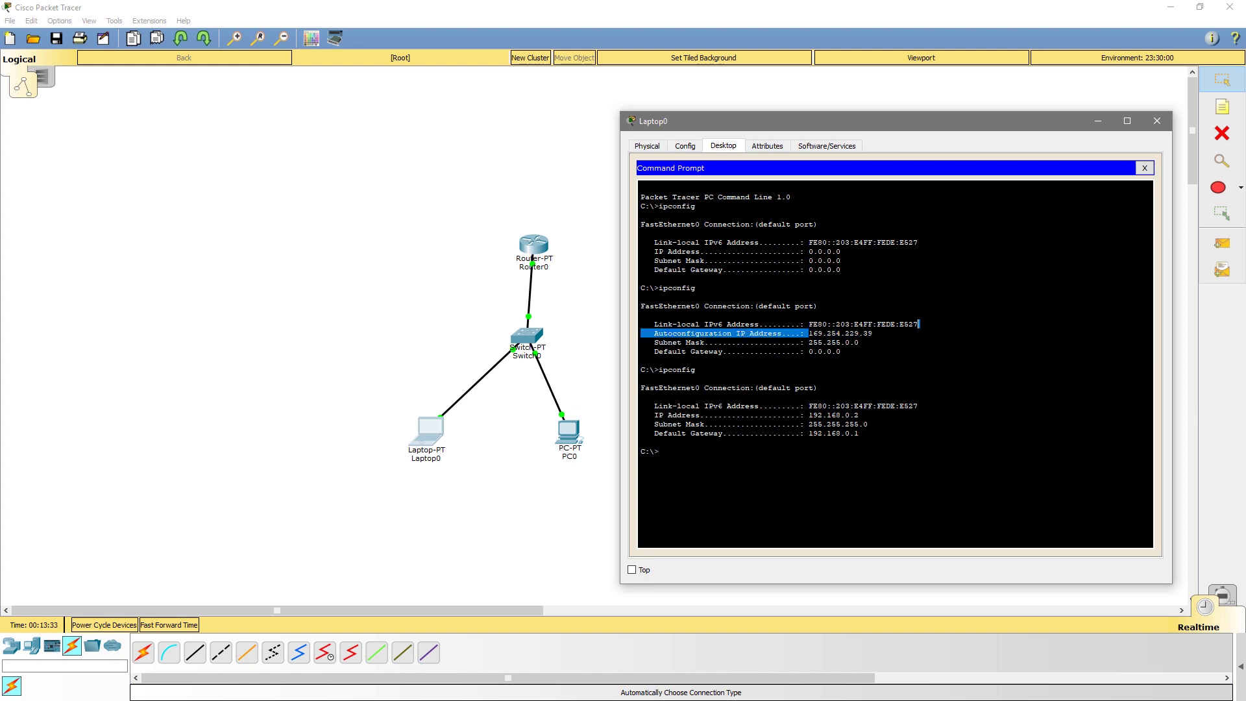
left_click_drag(808, 333, 872, 333)
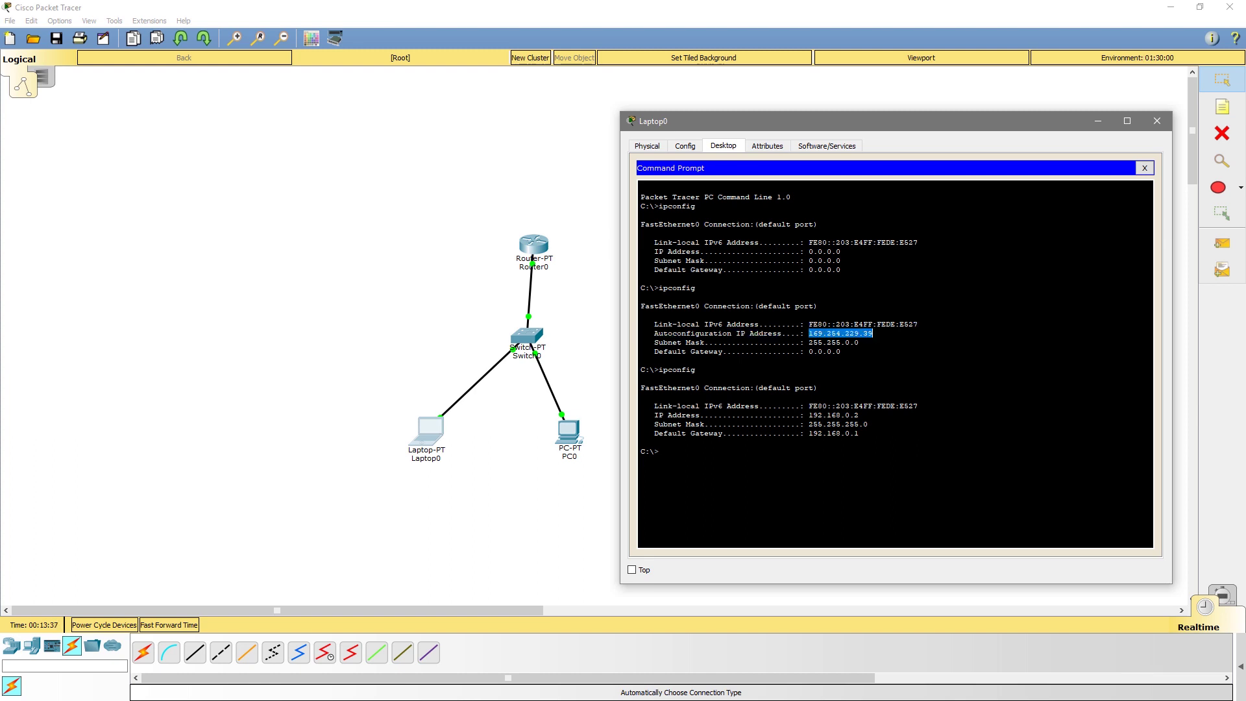
left_click_drag(808, 415, 858, 414)
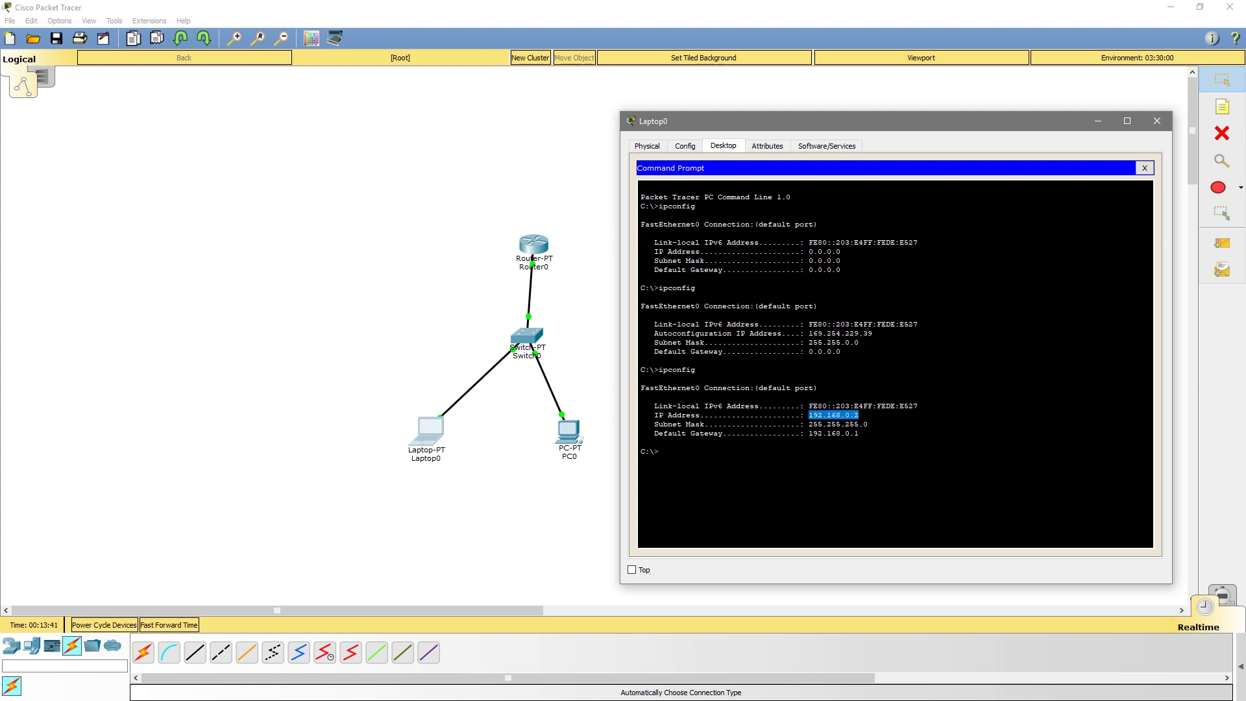
left_click(859, 414)
left_click_drag(808, 433, 868, 424)
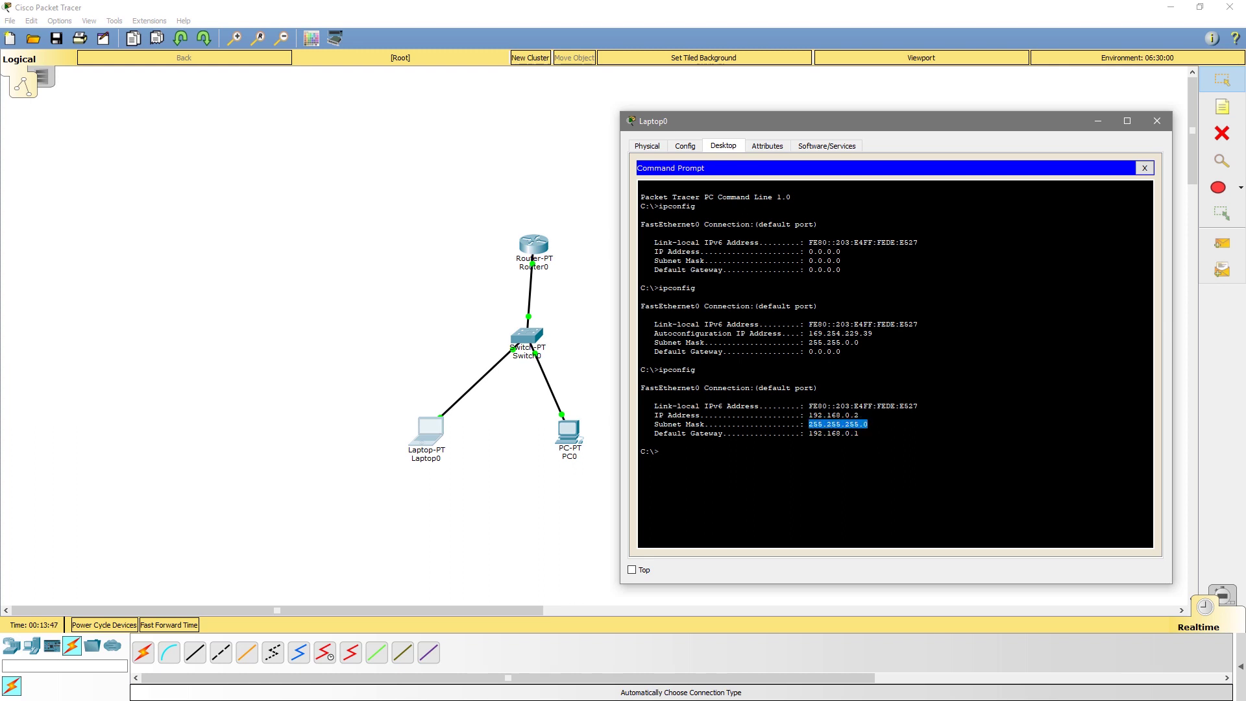
- Run ipconfig on PC0 to confirm address 192.168.0.3 with gateway 192.168.0.1, then close it
left_click(1157, 120)
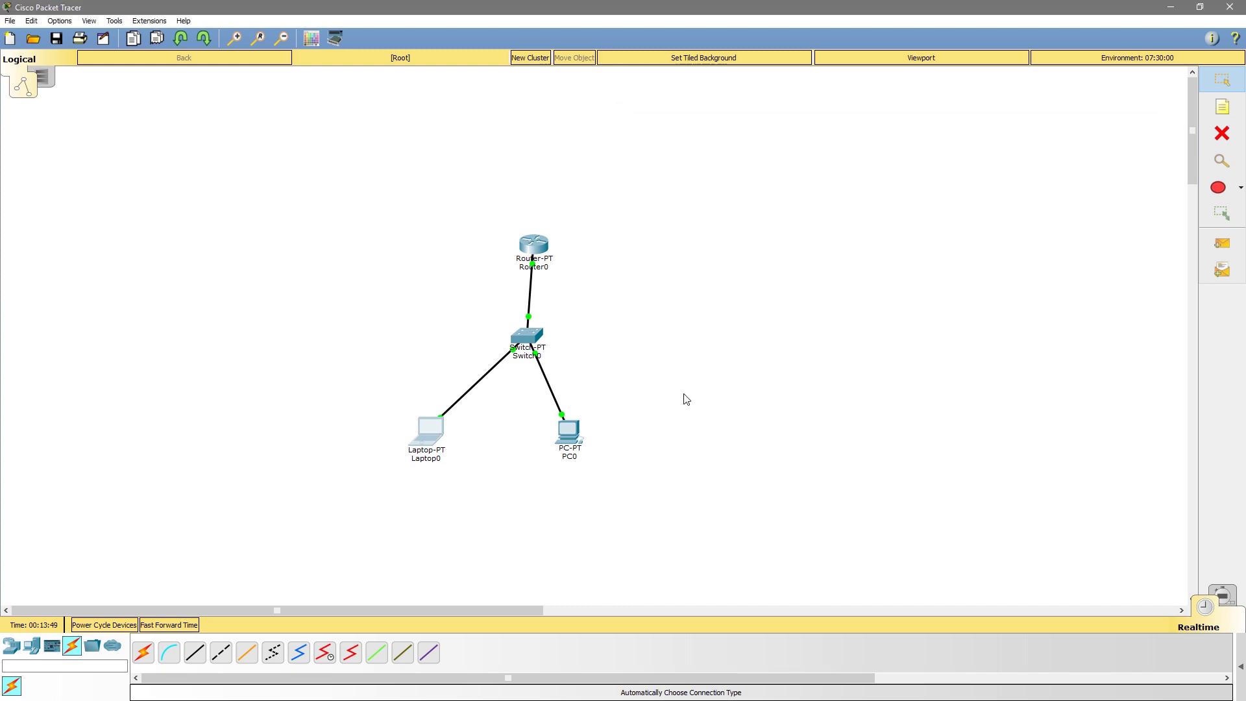
left_click(569, 435)
left_click(501, 160)
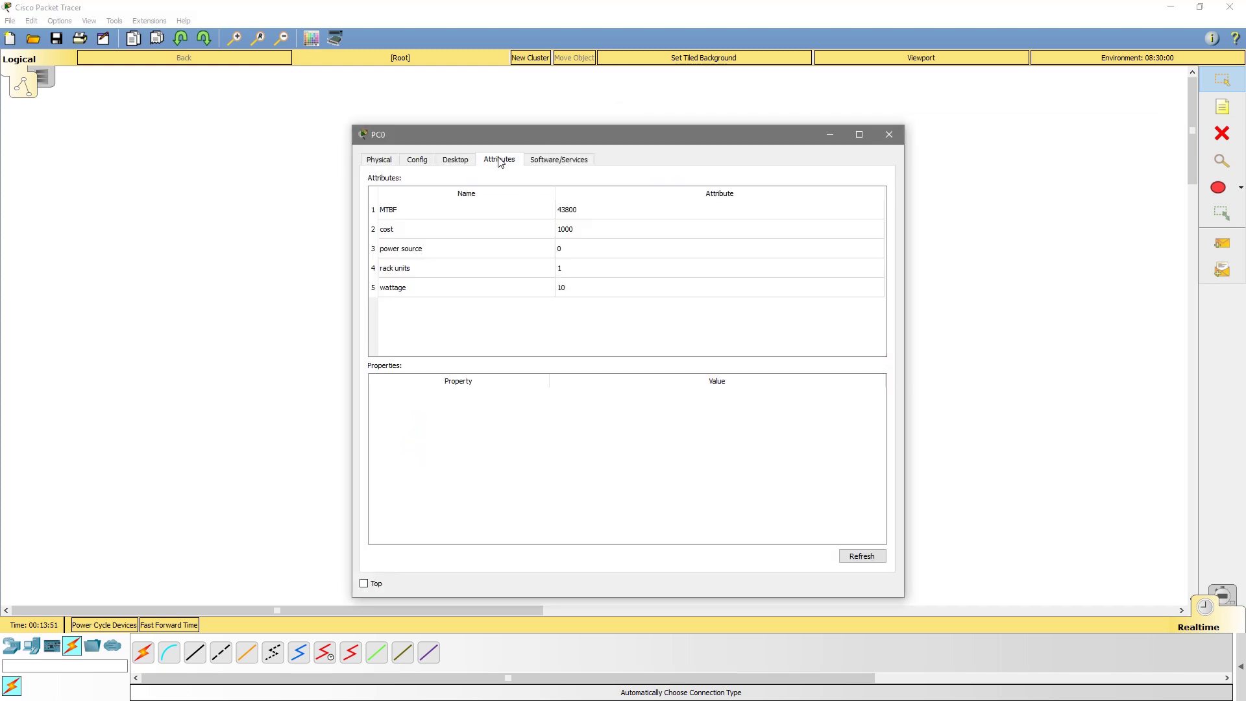
left_click(457, 161)
left_click(717, 244)
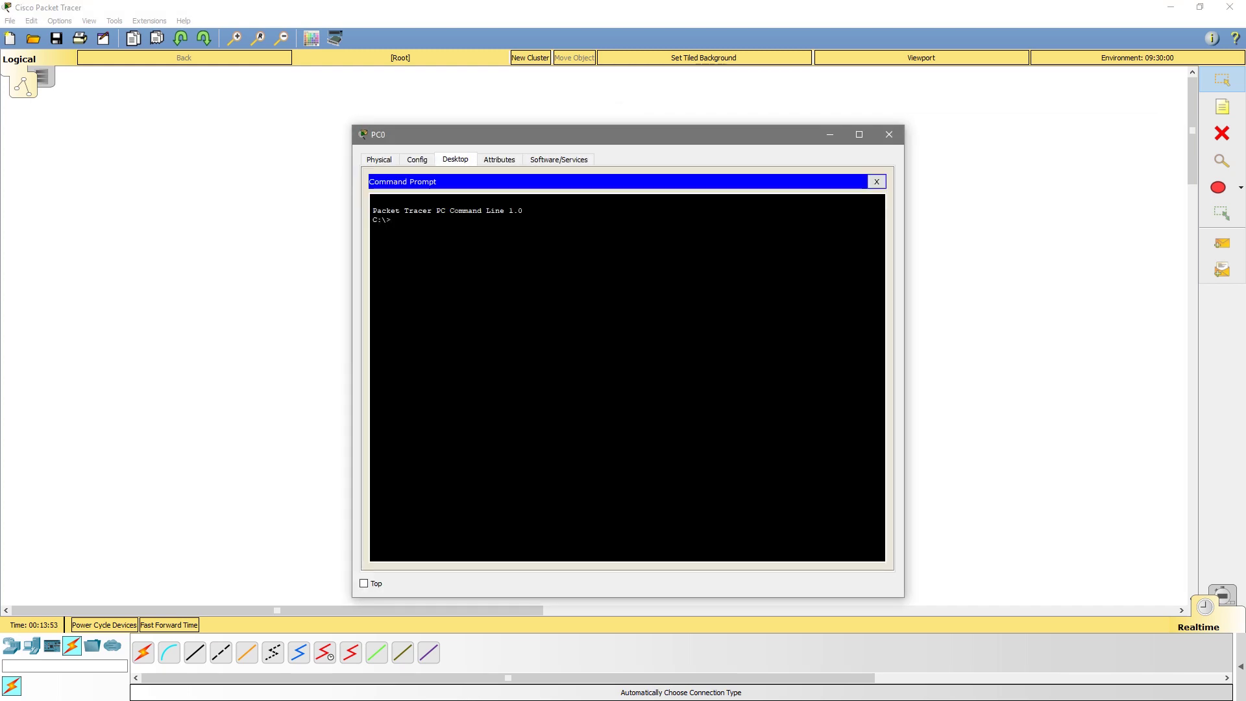
type("ipconfig")
key("Return")
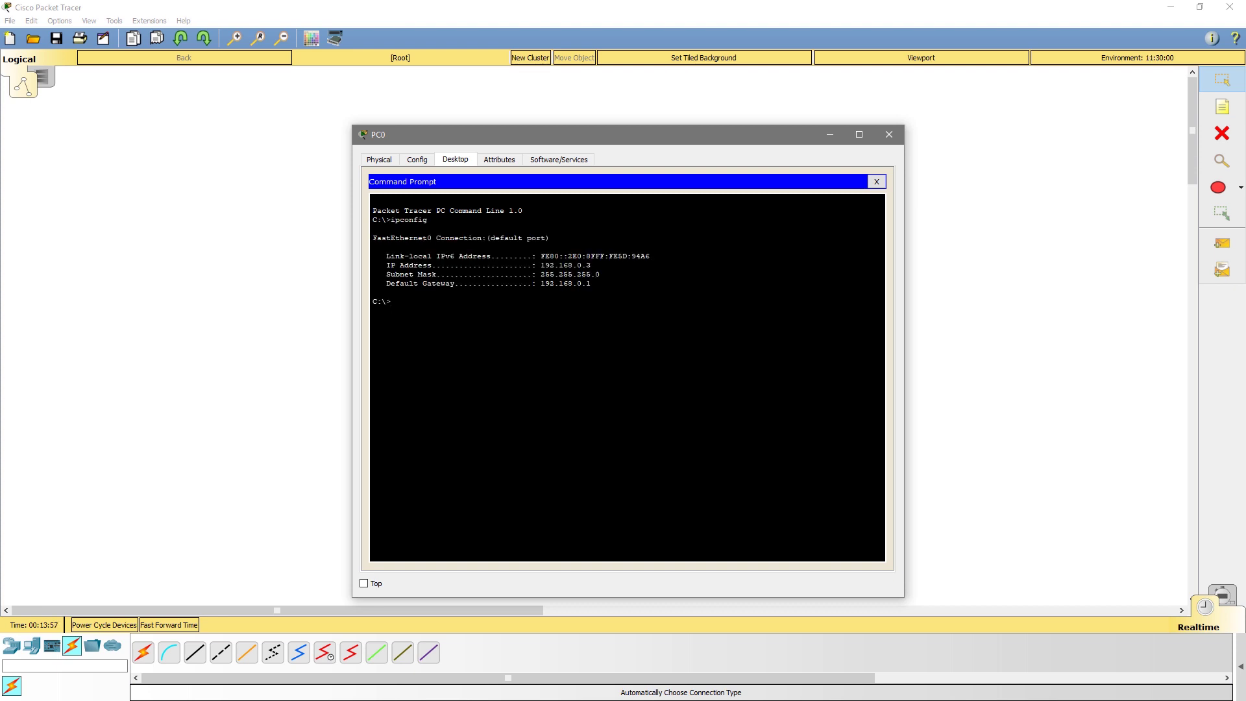
left_click_drag(791, 135, 918, 153)
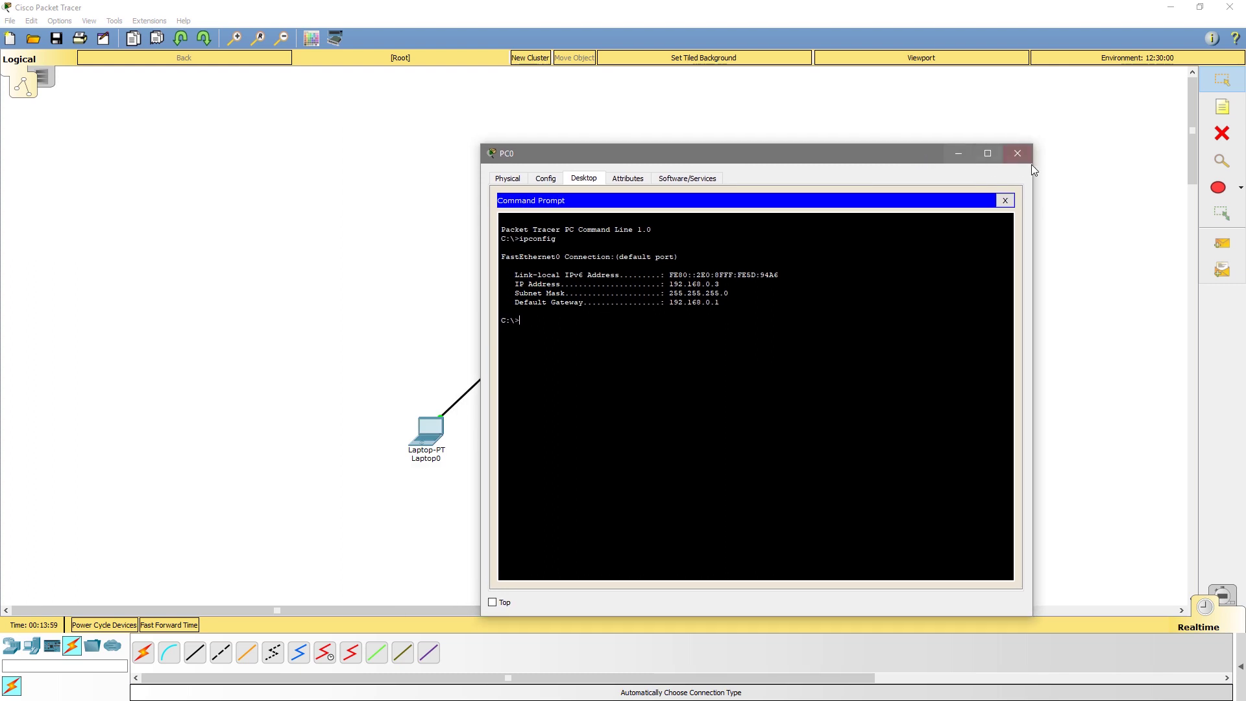
left_click(1022, 157)
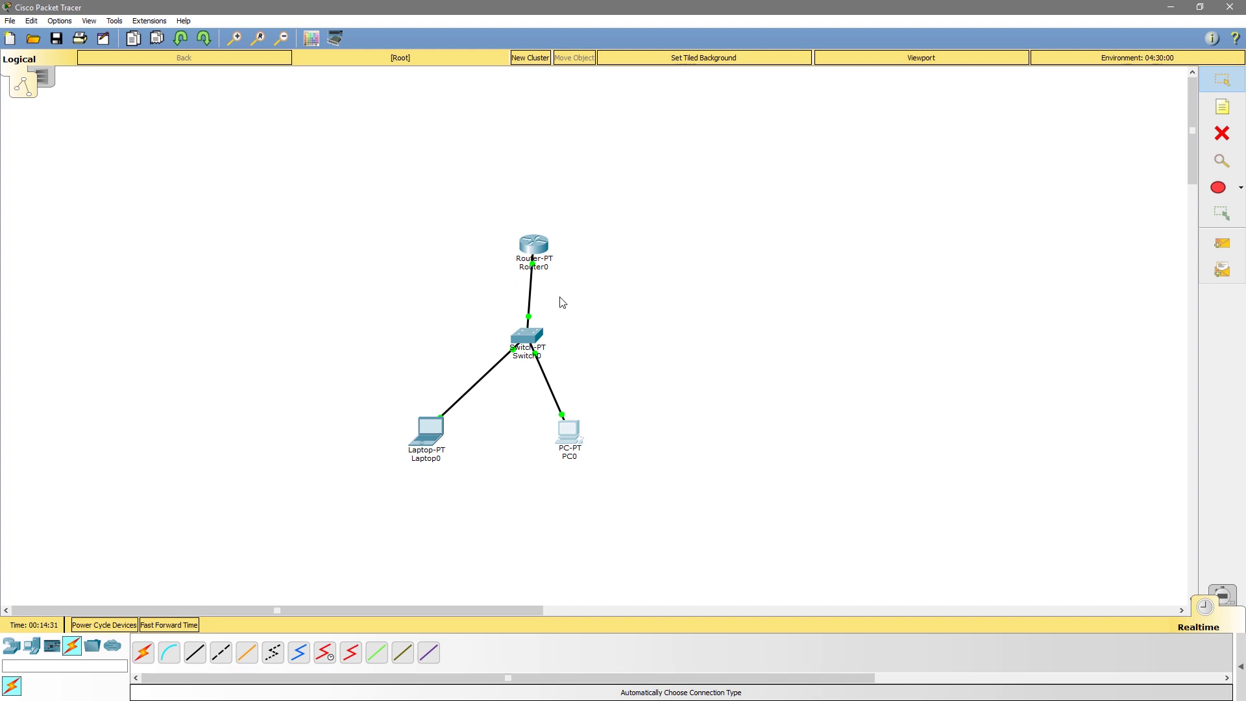
- Glance at Switch0's settings, then show the Routers category in the Network Devices panel
left_click(526, 336)
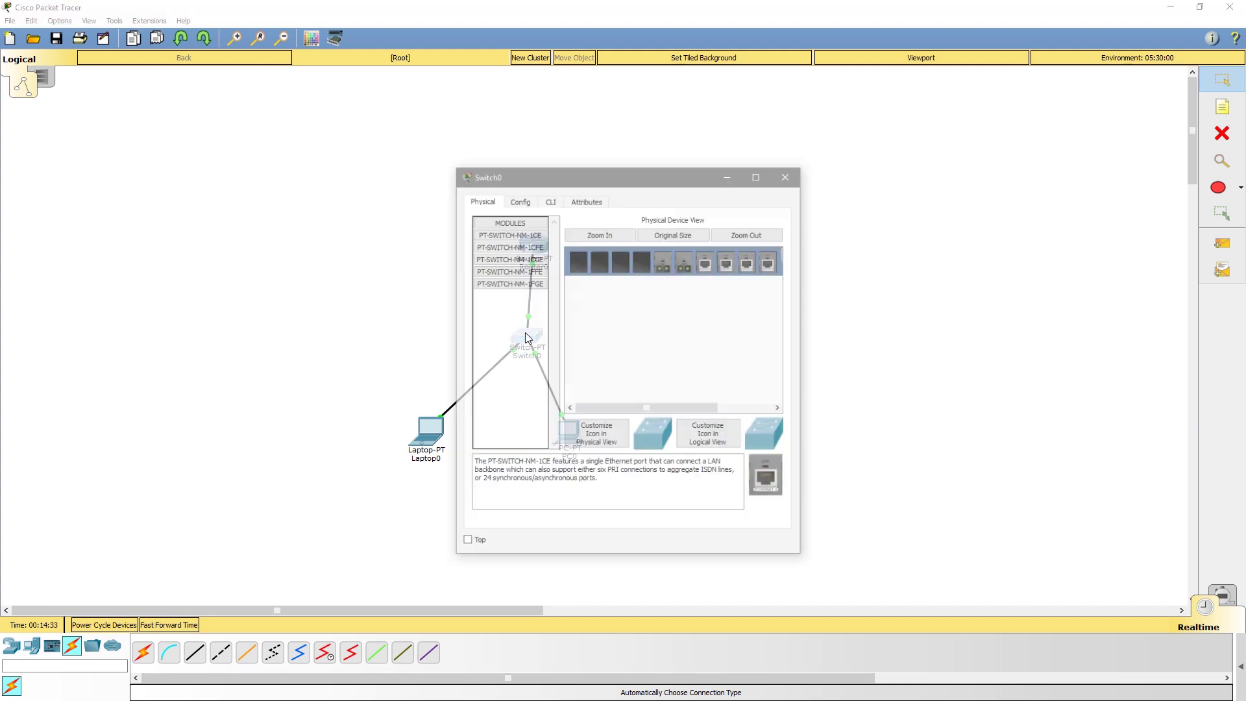
left_click(795, 177)
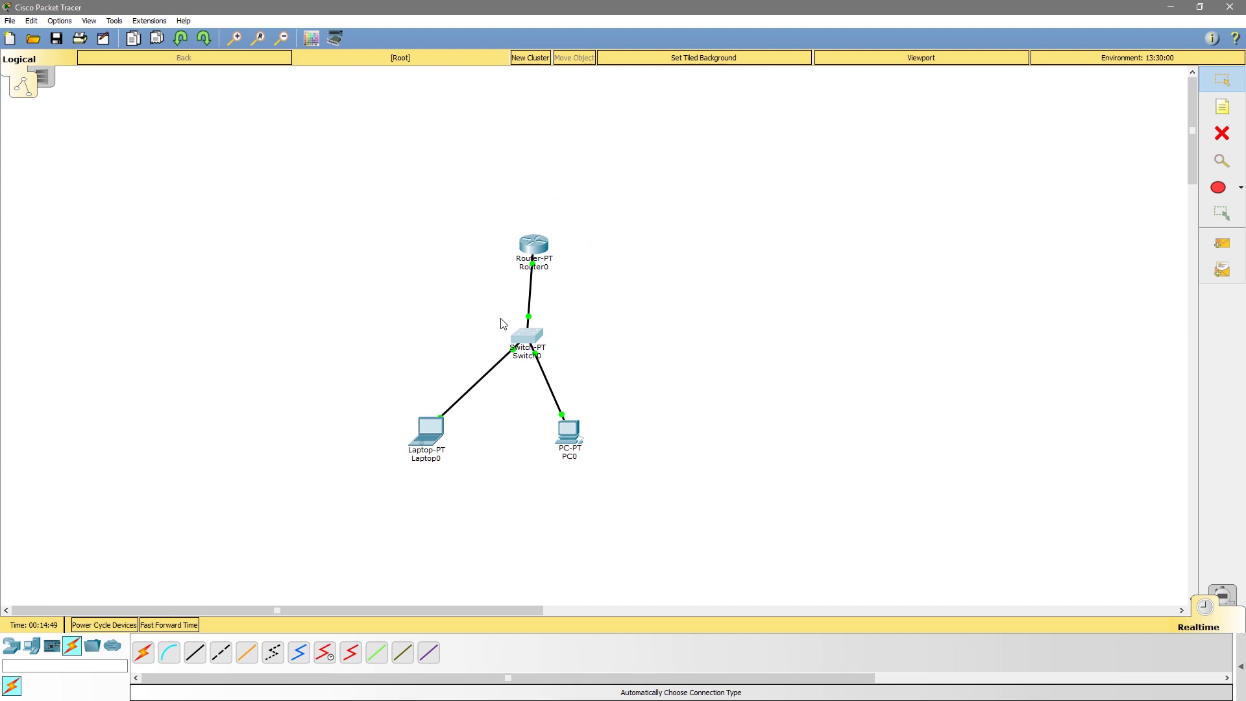
left_click(13, 648)
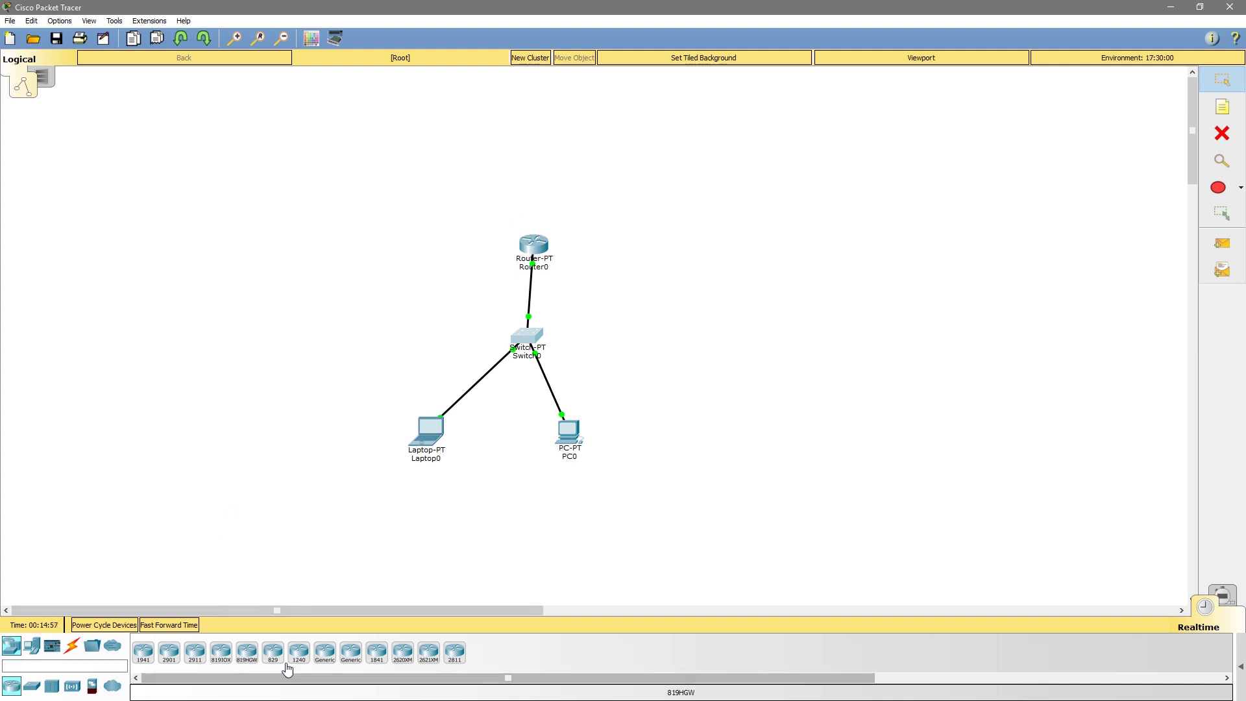
- Place a generic Router-PT as Router1 above Router0 and briefly check its settings window
left_click_drag(327, 655, 536, 187)
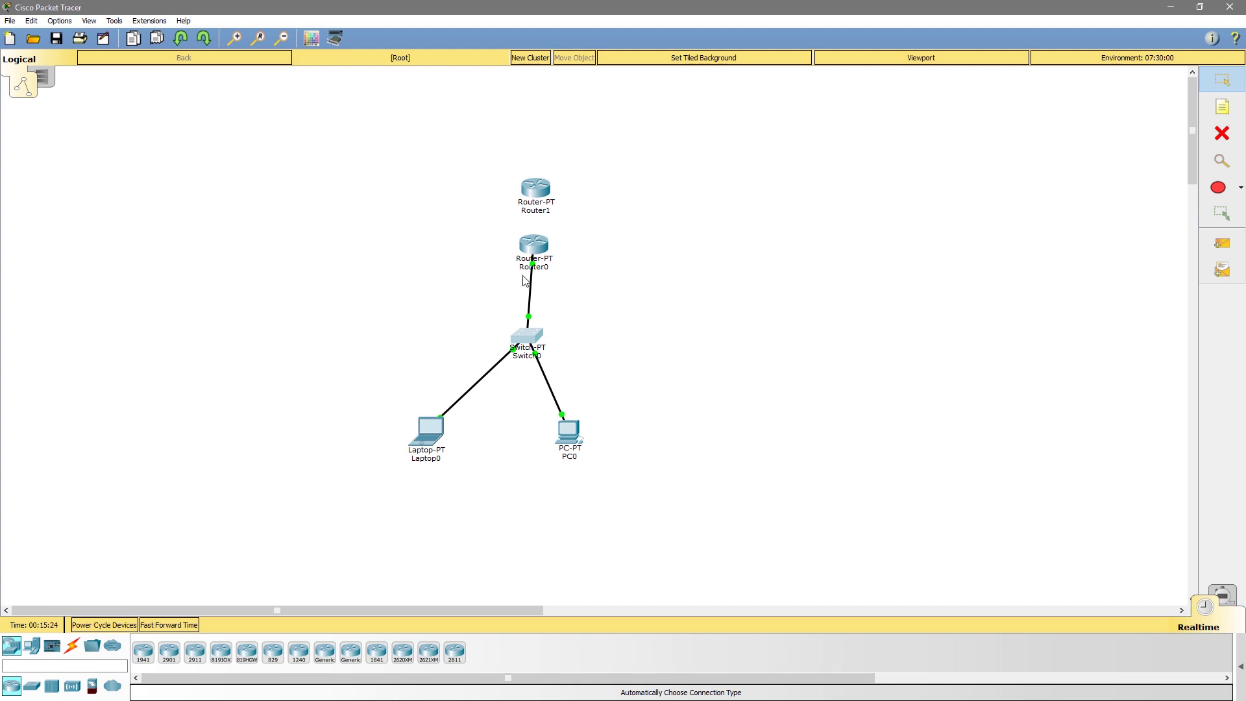
mouse_move(530, 279)
left_click(536, 188)
left_click(788, 169)
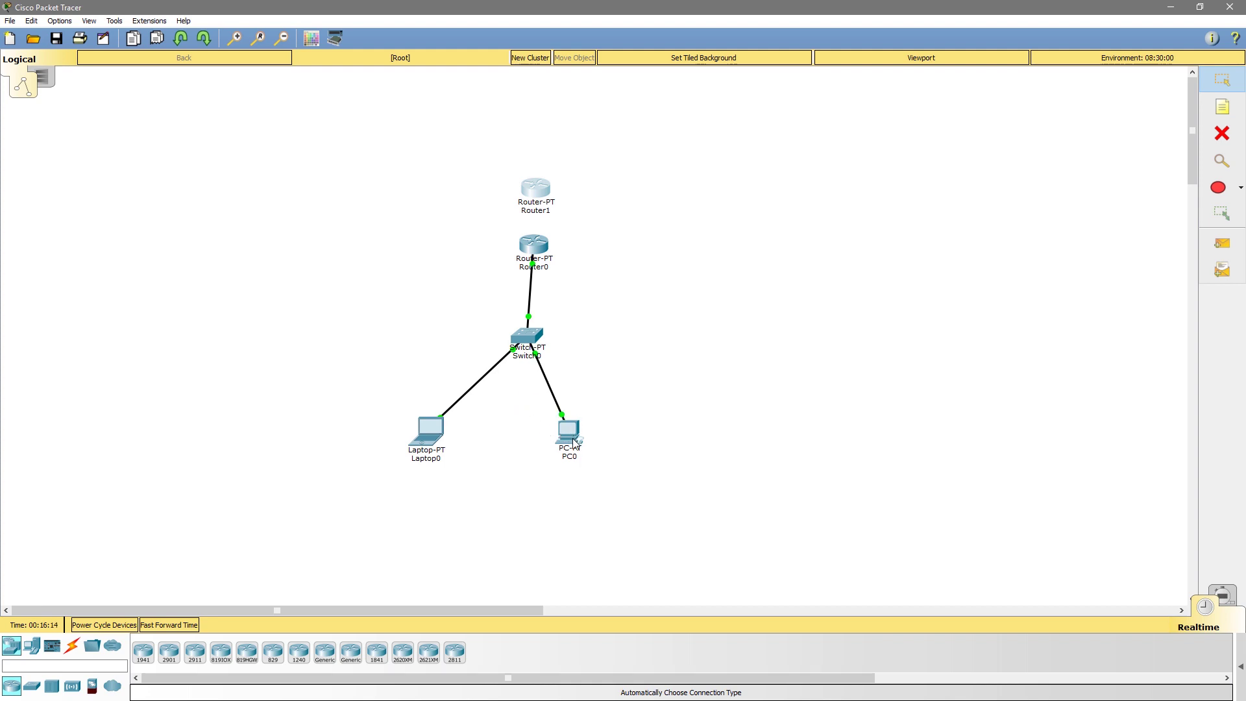
mouse_move(574, 443)
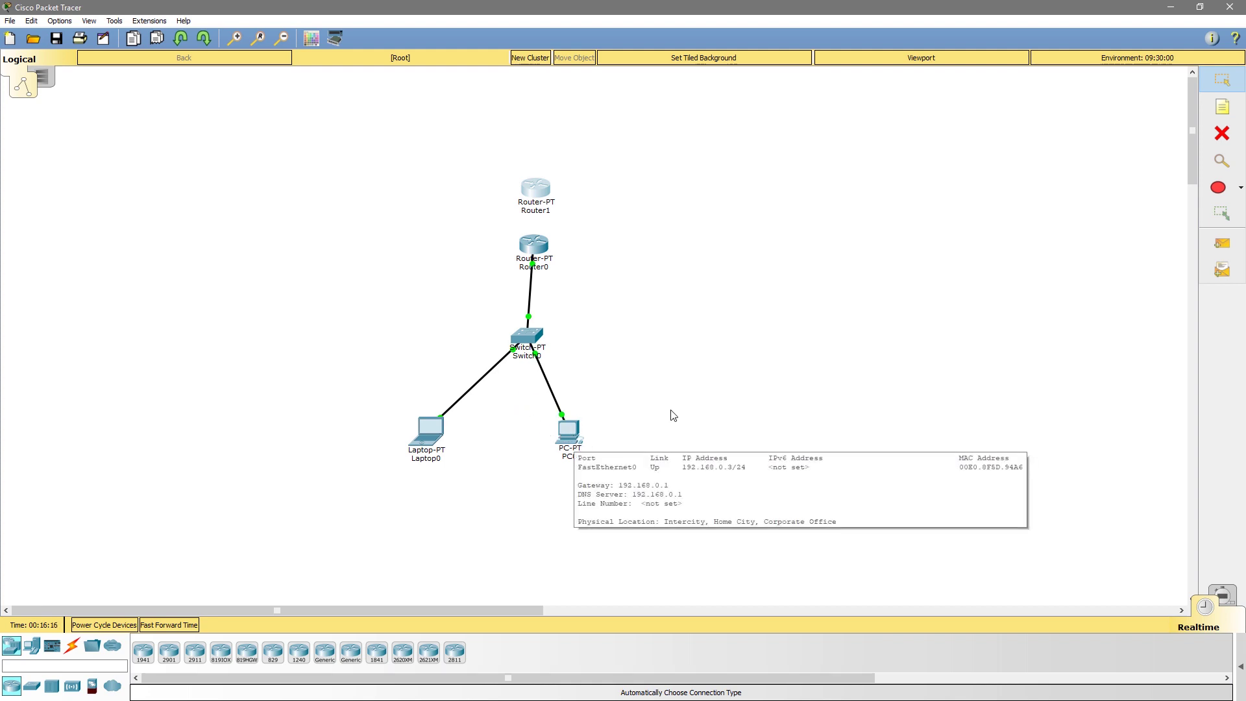